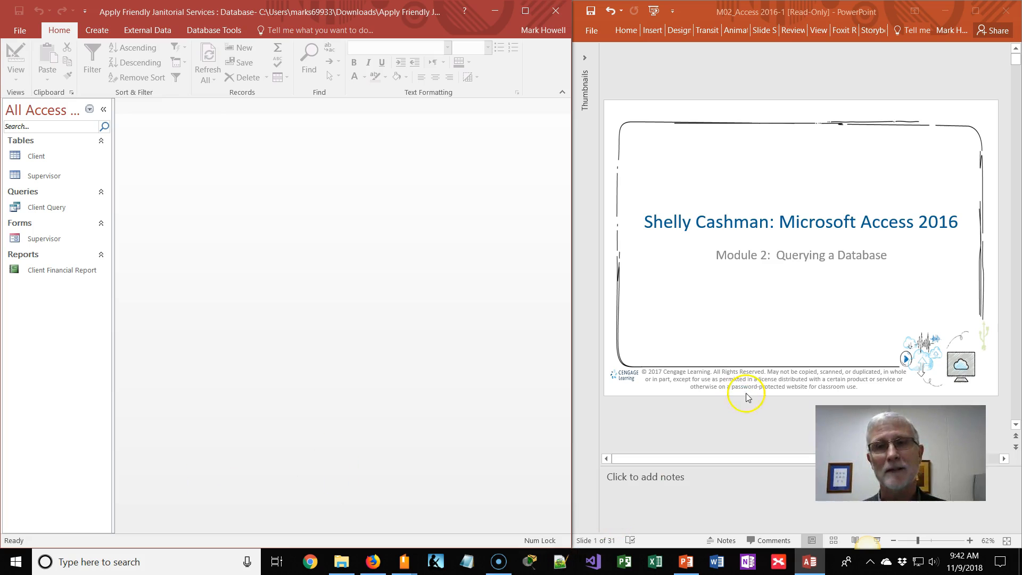
Step: Read through the presentation's objectives and roadmap slides up to the "Creating Queries (1 of 10)" slide
scroll(744, 343, "down", 1)
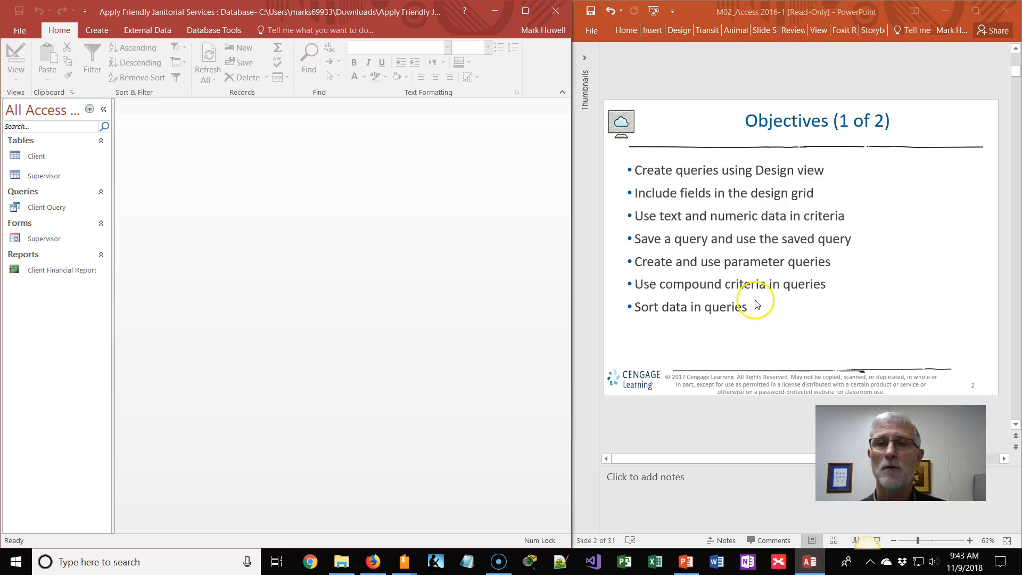
scroll(753, 291, "down", 1)
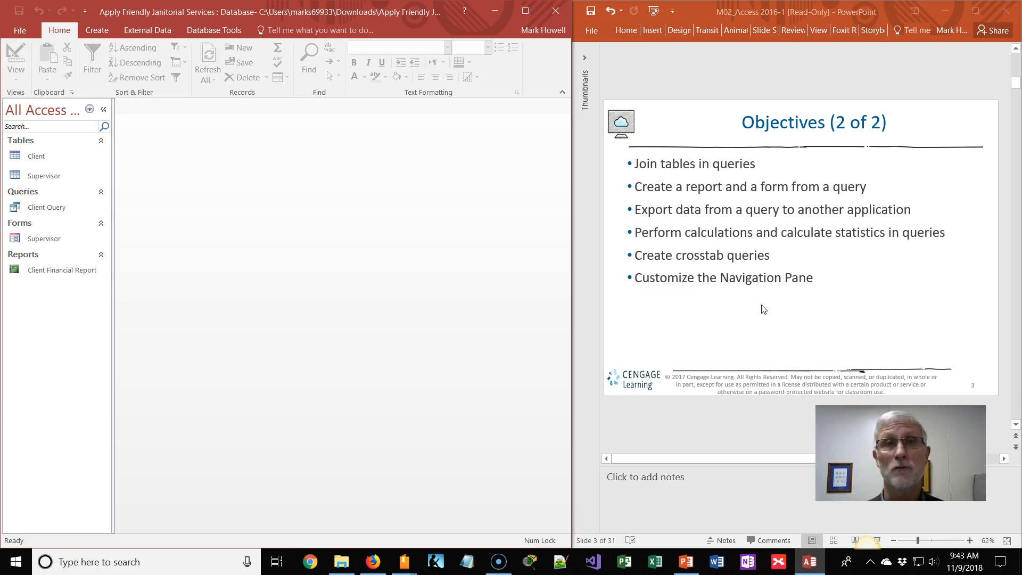
scroll(764, 309, "down", 1)
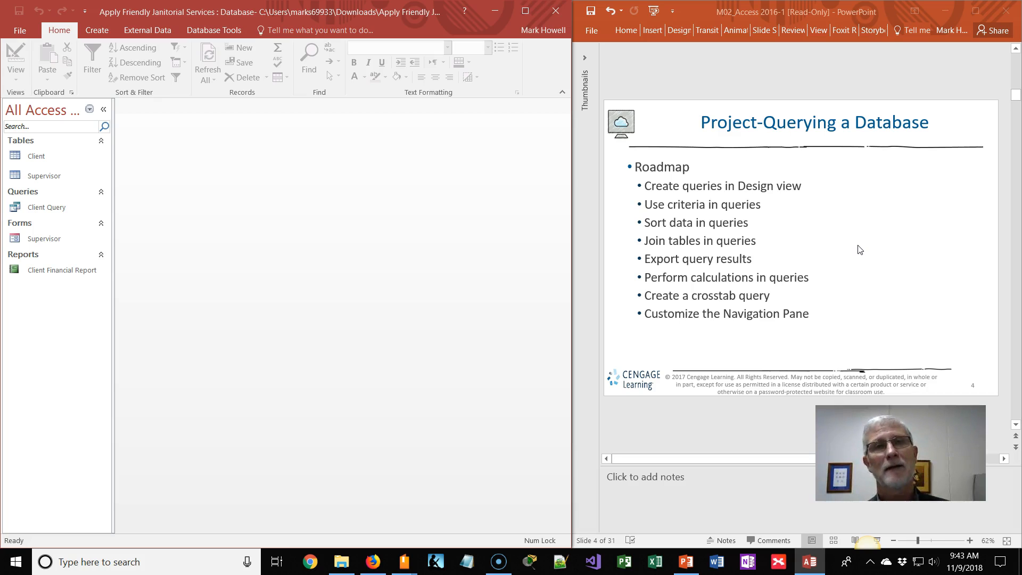
scroll(860, 249, "down", 1)
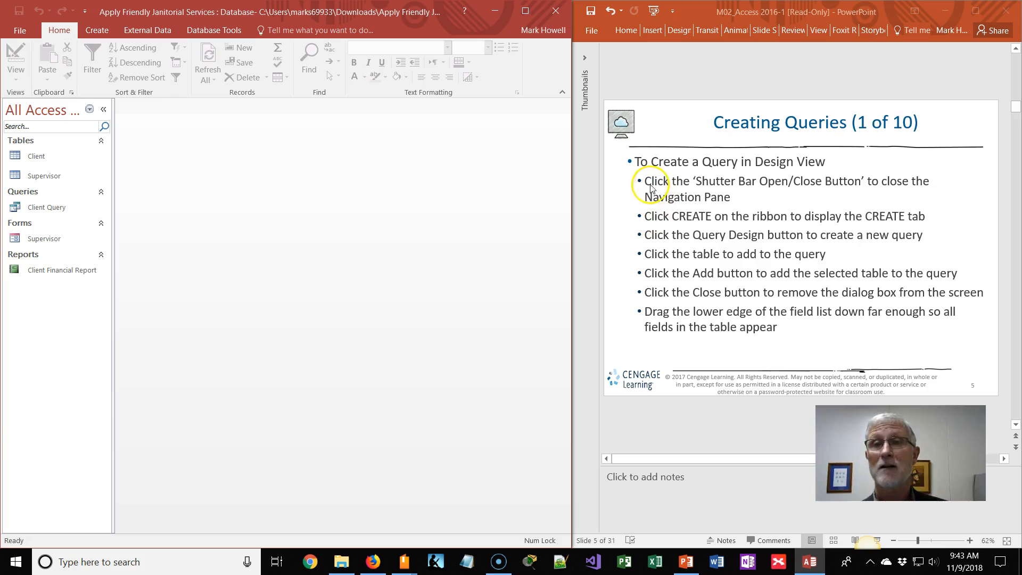
Step: Collapse the Navigation Pane and expand it again
left_click(105, 111)
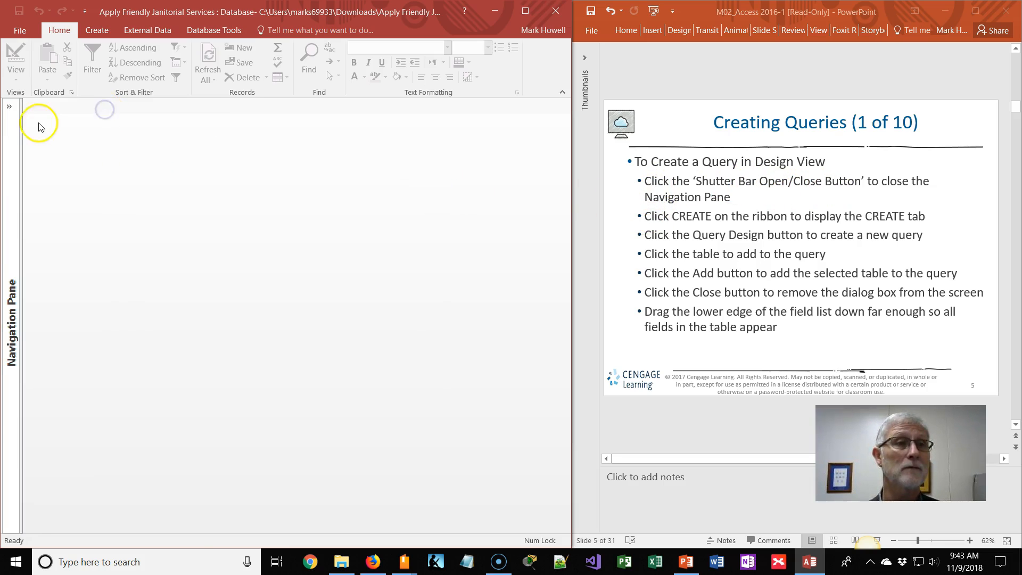
left_click(8, 108)
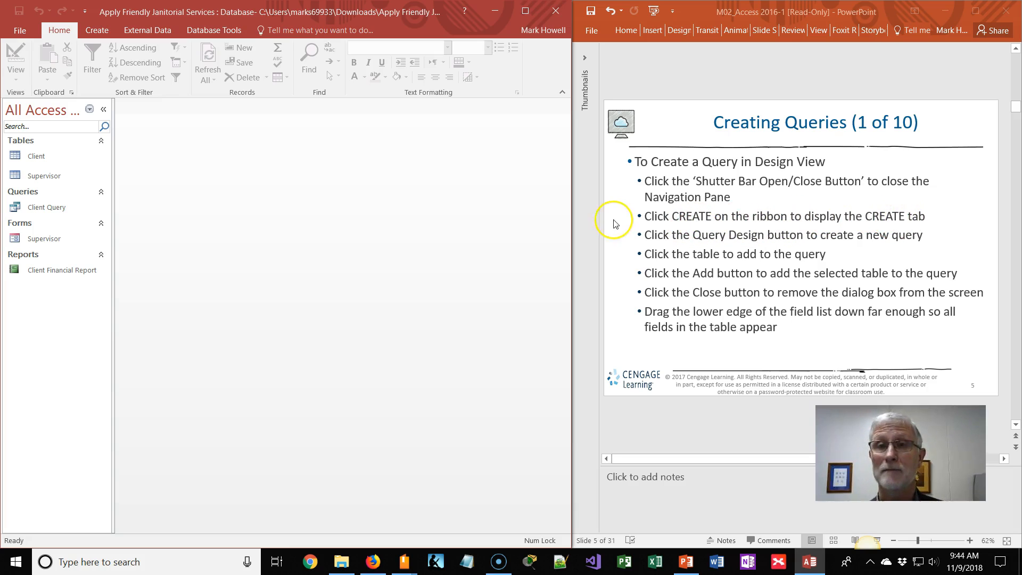
Step: Create a query in Design view without adding any table, and close the Property Sheet
left_click(98, 31)
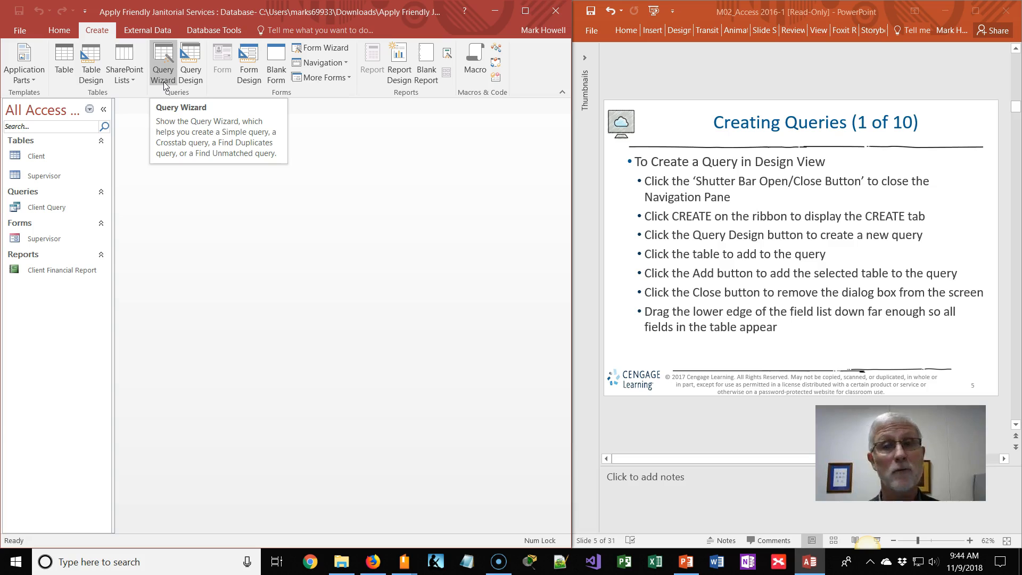
left_click(193, 80)
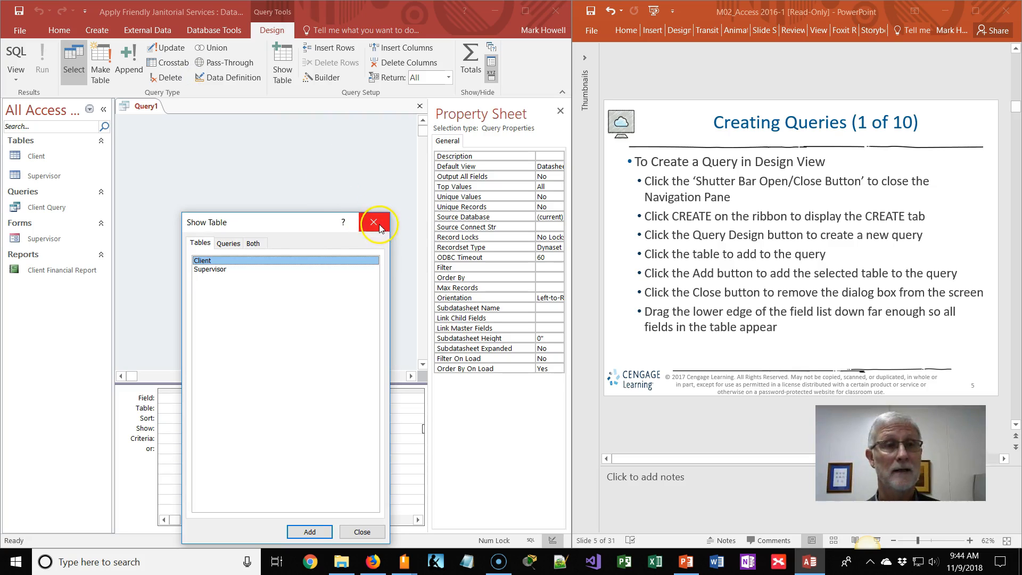
left_click(375, 222)
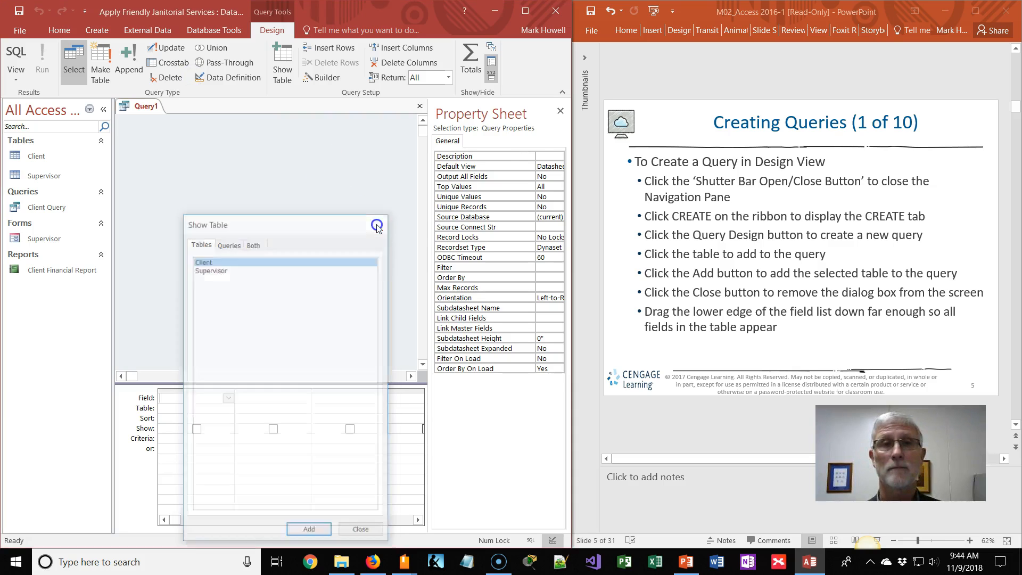
left_click(560, 112)
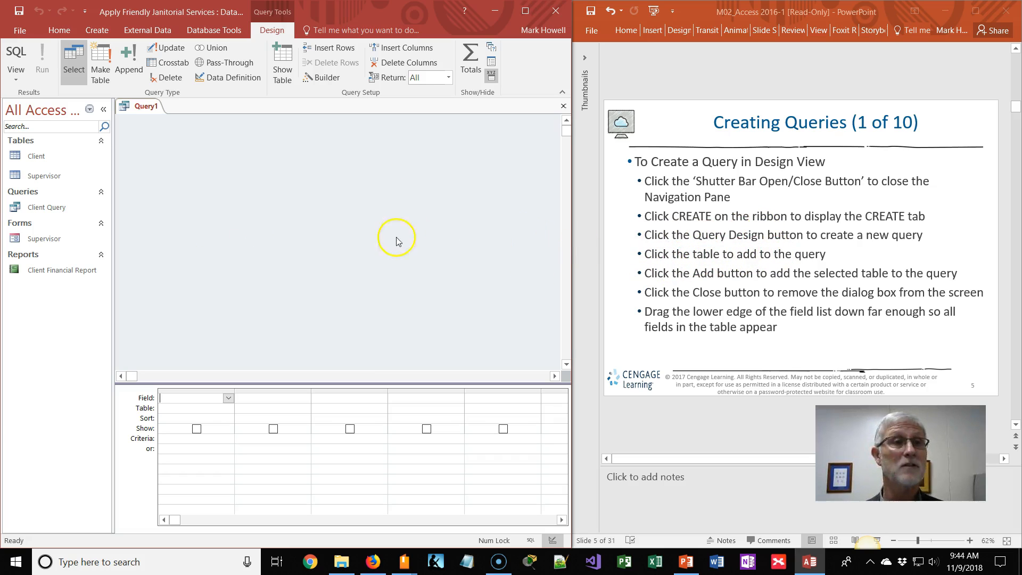
right_click(142, 108)
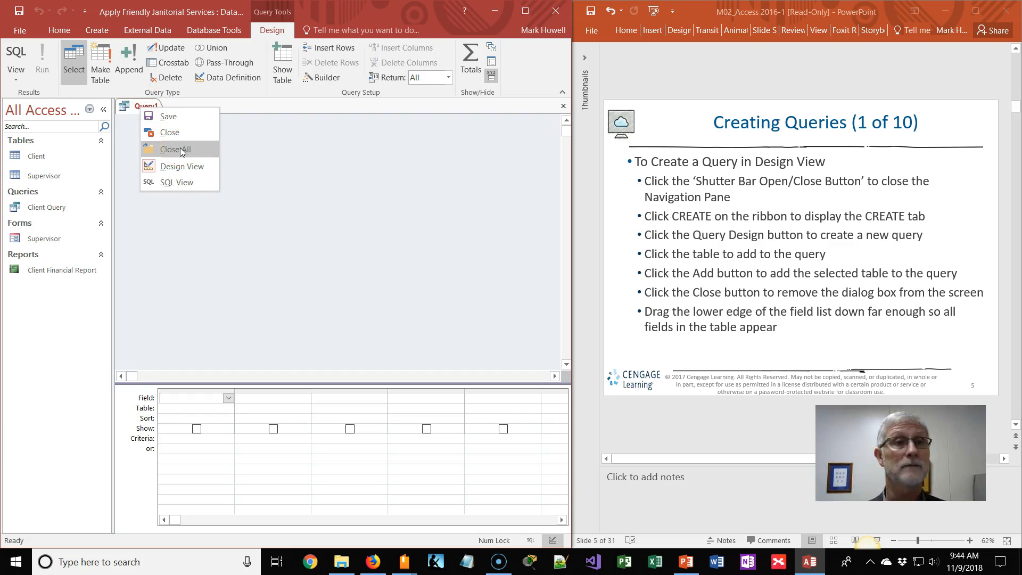
left_click(133, 106)
right_click(133, 108)
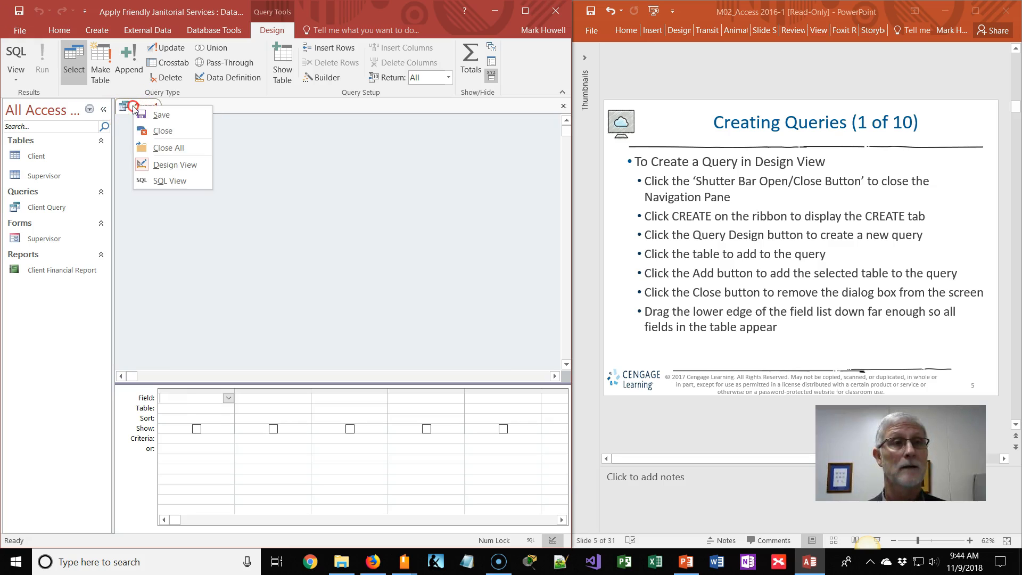
left_click(281, 145)
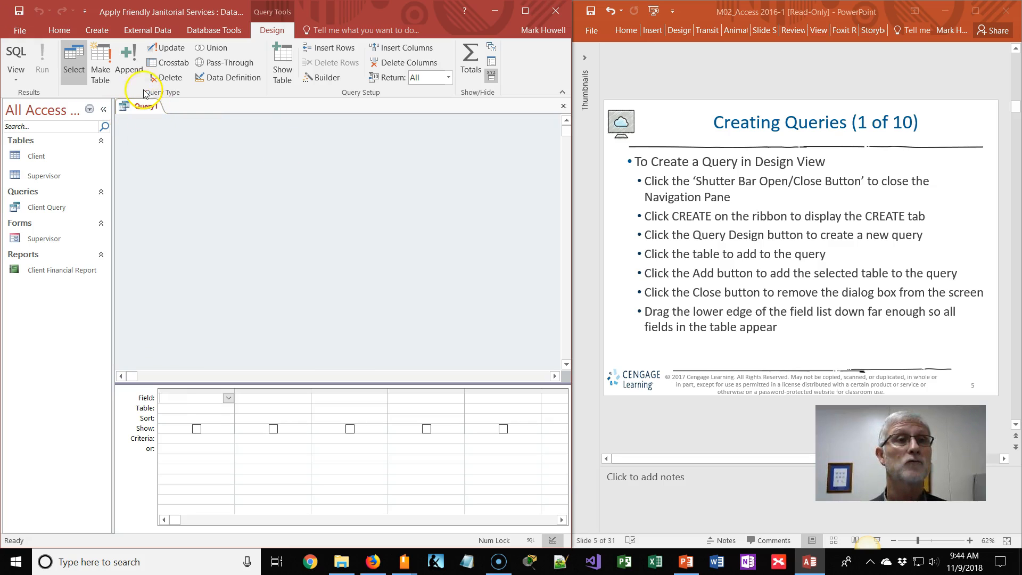
left_click(100, 65)
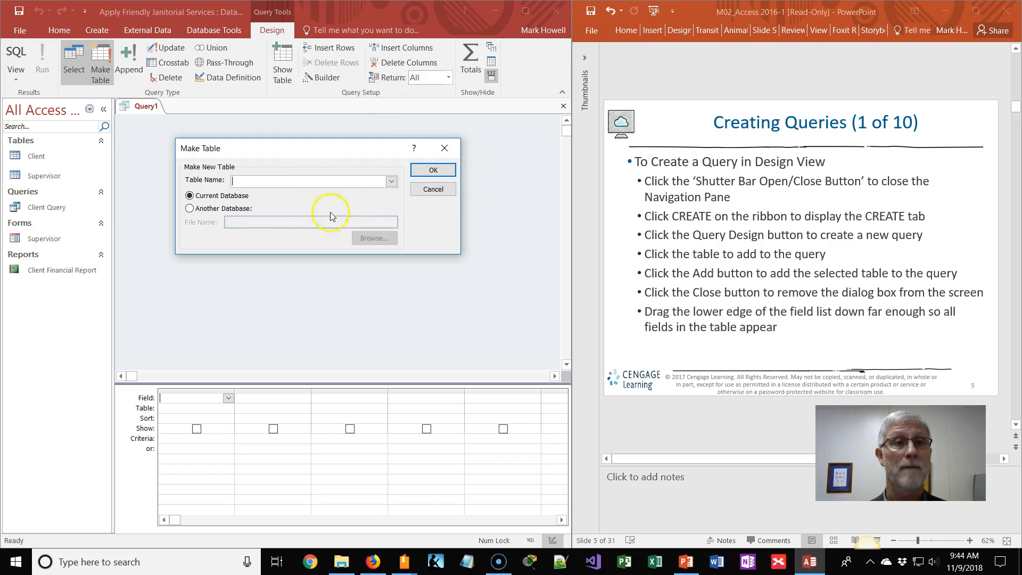
left_click(433, 189)
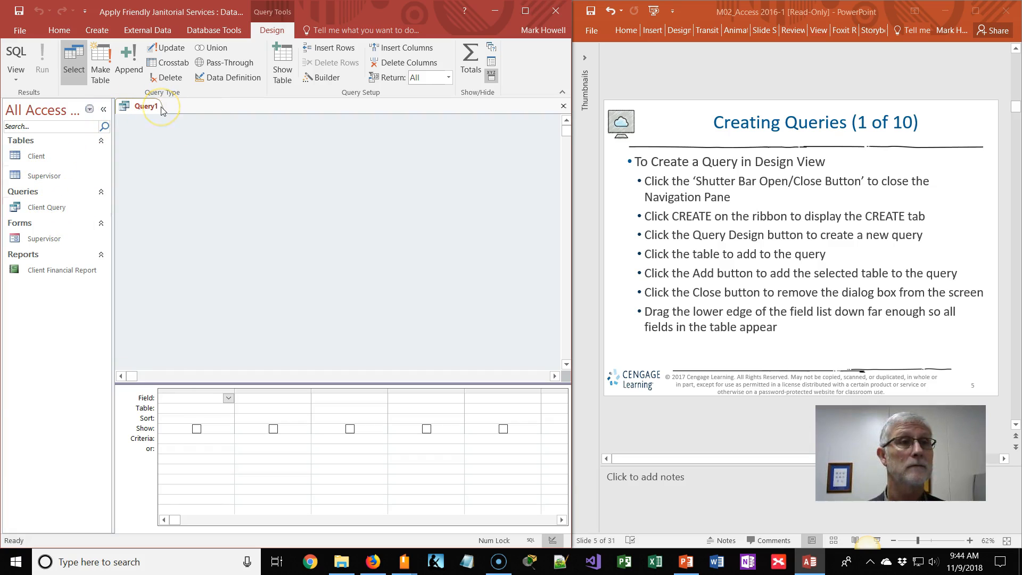
left_click(16, 73)
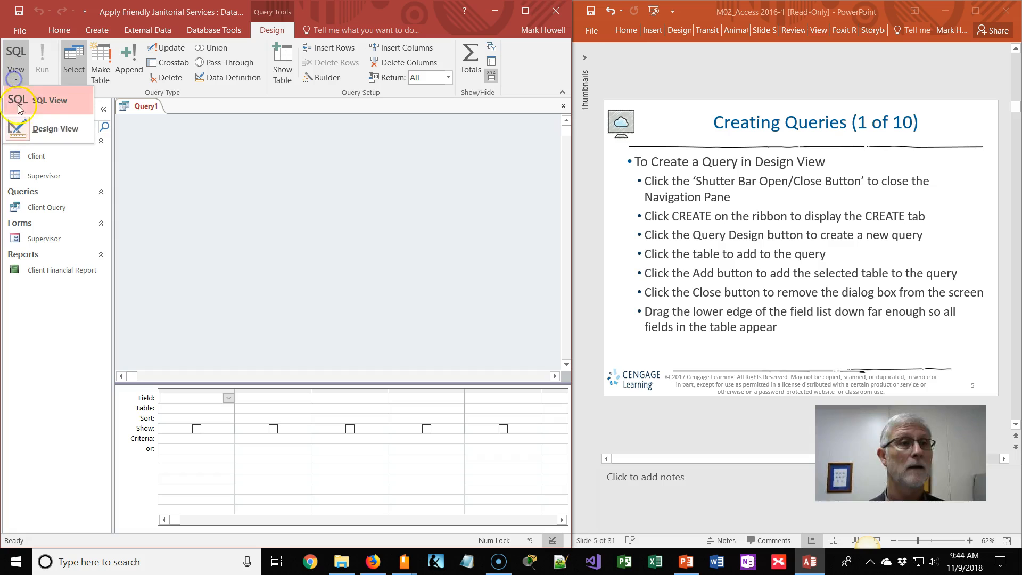
left_click(32, 130)
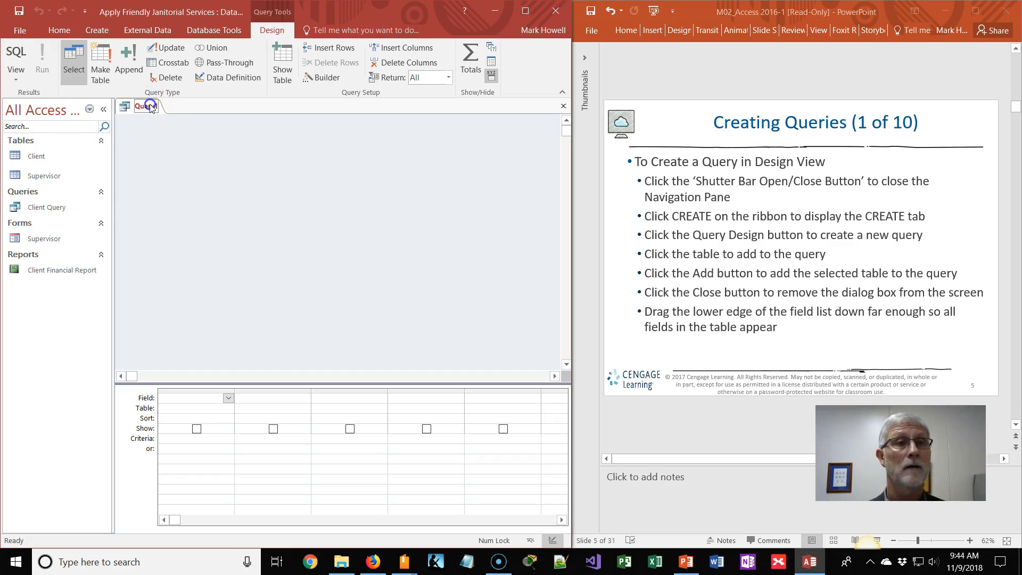
right_click(151, 108)
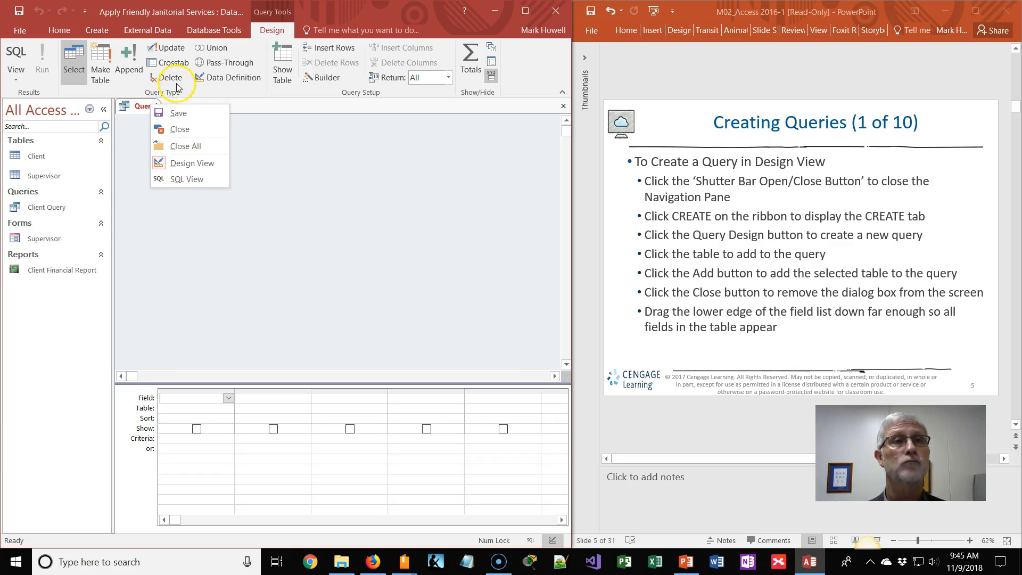
Step: Create another query in Design view, add the Client table to it twice, and dismiss the Show Table dialog
left_click(93, 29)
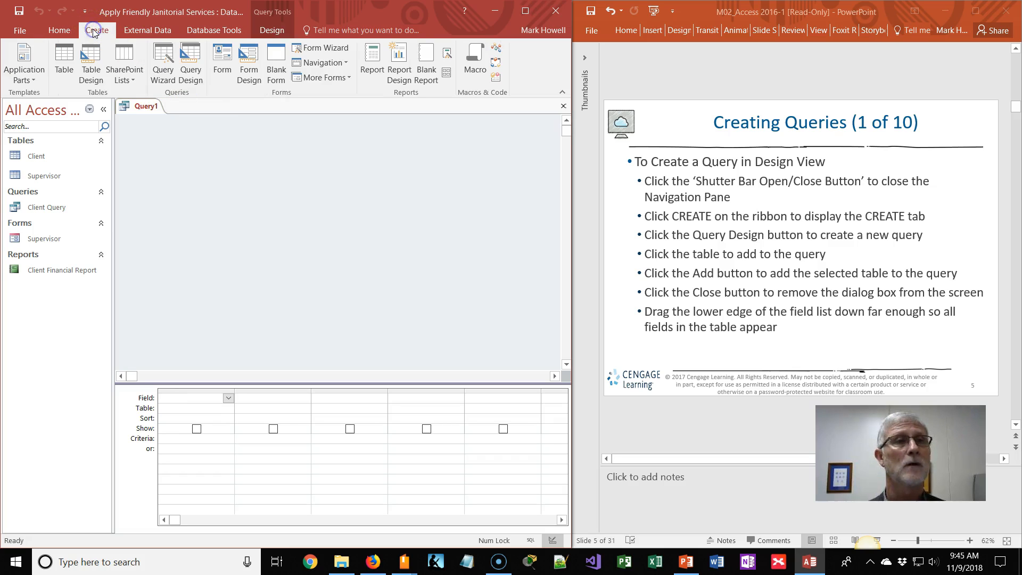
left_click(190, 79)
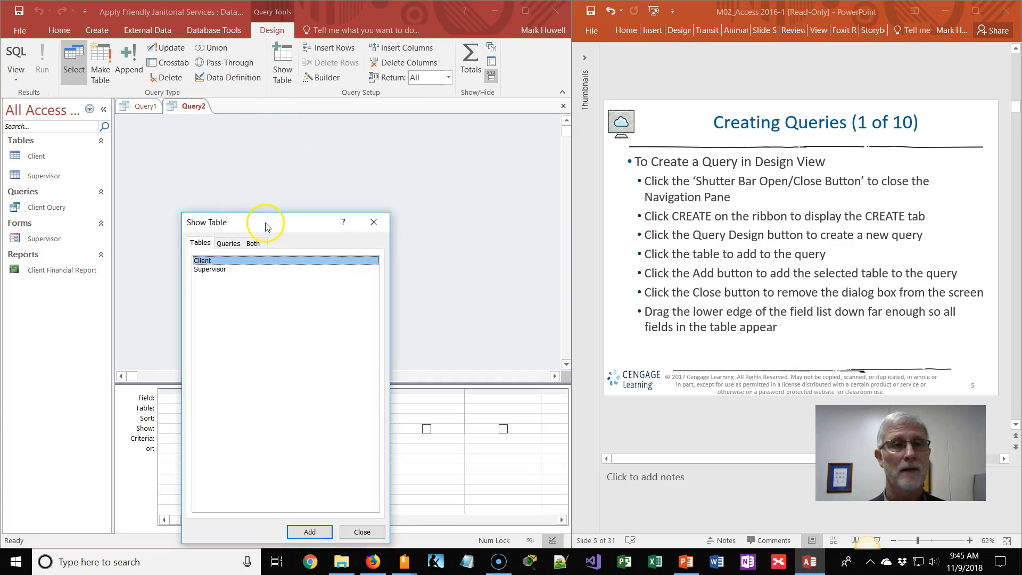
left_click_drag(266, 227, 174, 133)
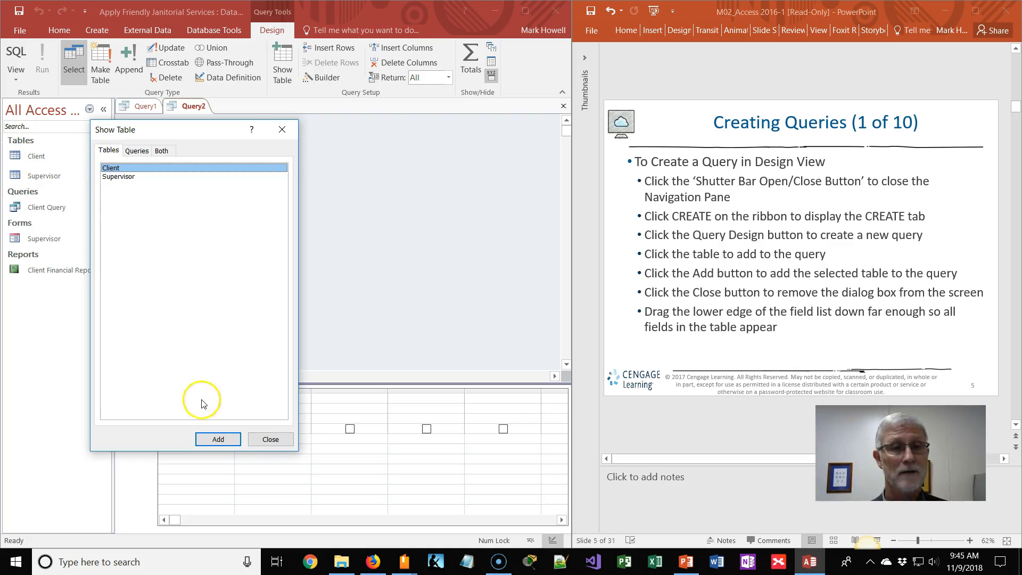
left_click(216, 442)
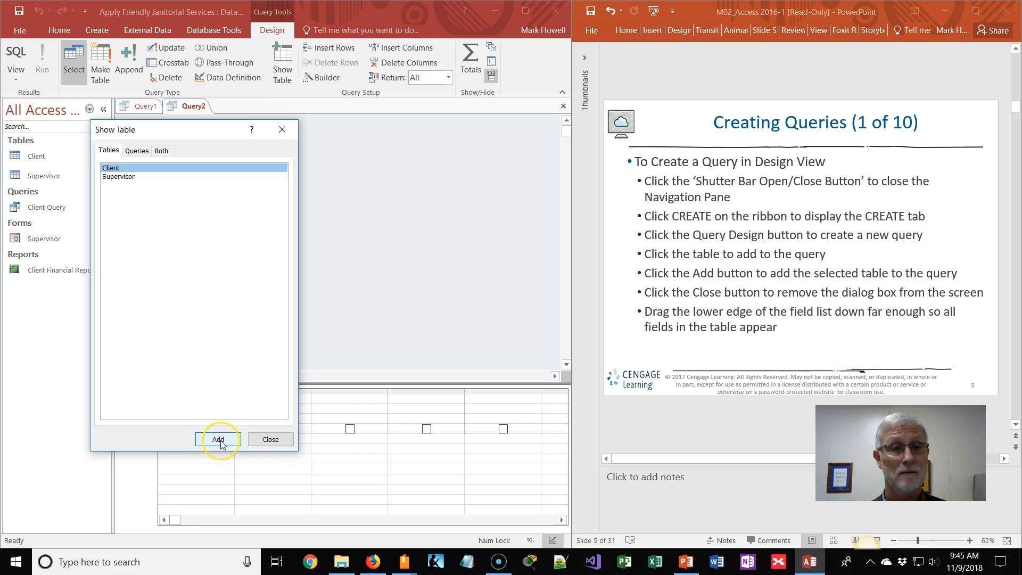
double_click(113, 167)
left_click(272, 440)
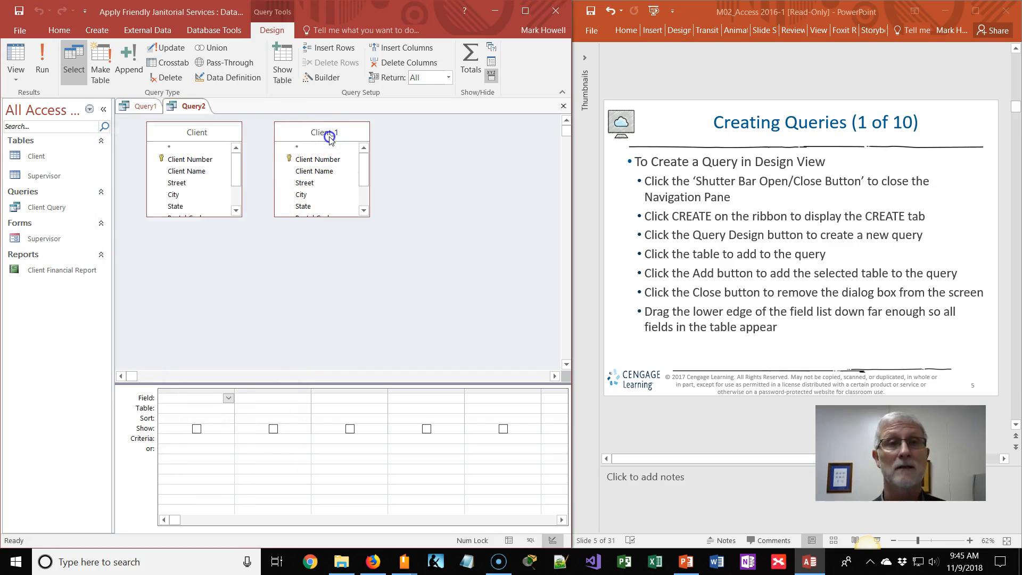
Step: Remove the duplicate Client table from the query and lengthen the remaining Client field list to fit all its fields
left_click(328, 136)
right_click(329, 133)
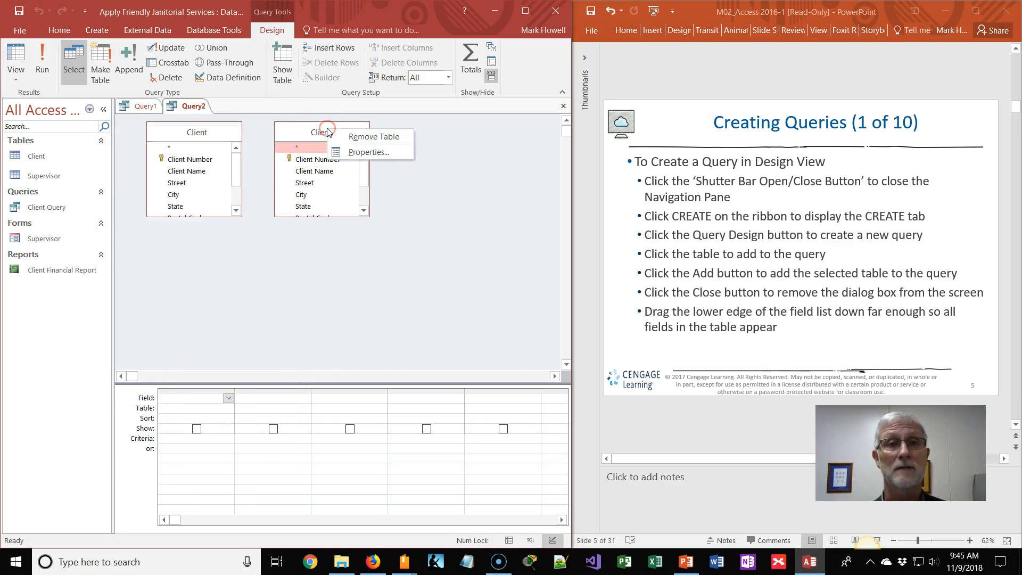
left_click(359, 138)
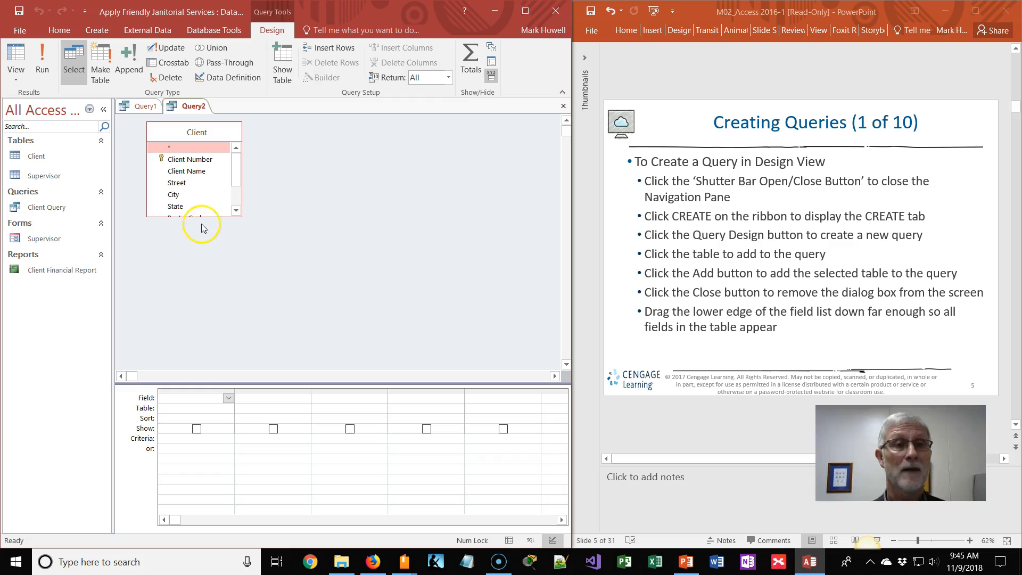
left_click_drag(204, 215, 206, 265)
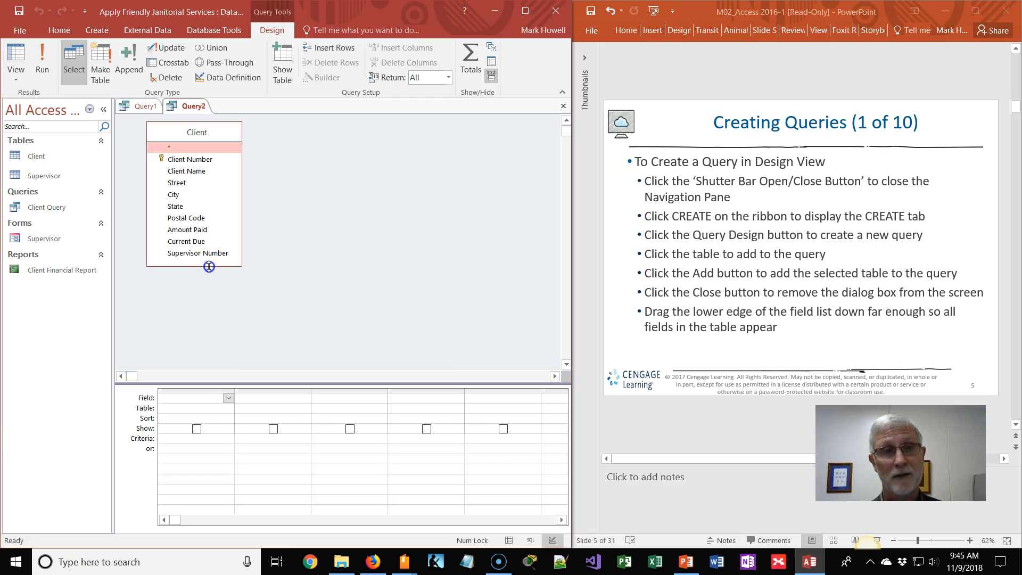
mouse_move(208, 266)
left_mouse_down()
mouse_move(205, 285)
mouse_move(199, 266)
left_mouse_up()
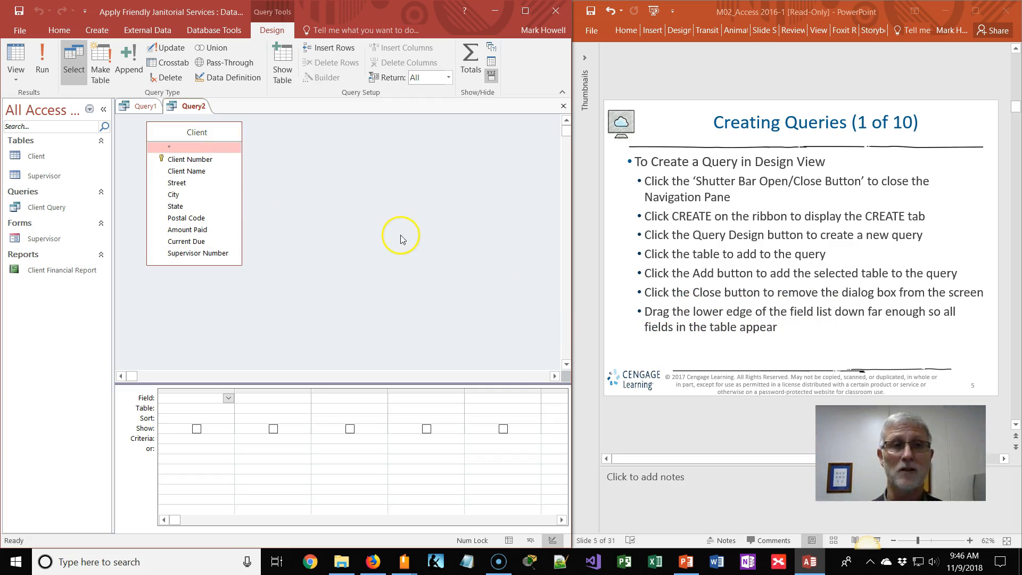
Step: Close the empty Query1 and advance the presentation to the "Creating Queries (3 of 10)" slide
right_click(140, 107)
left_click(166, 132)
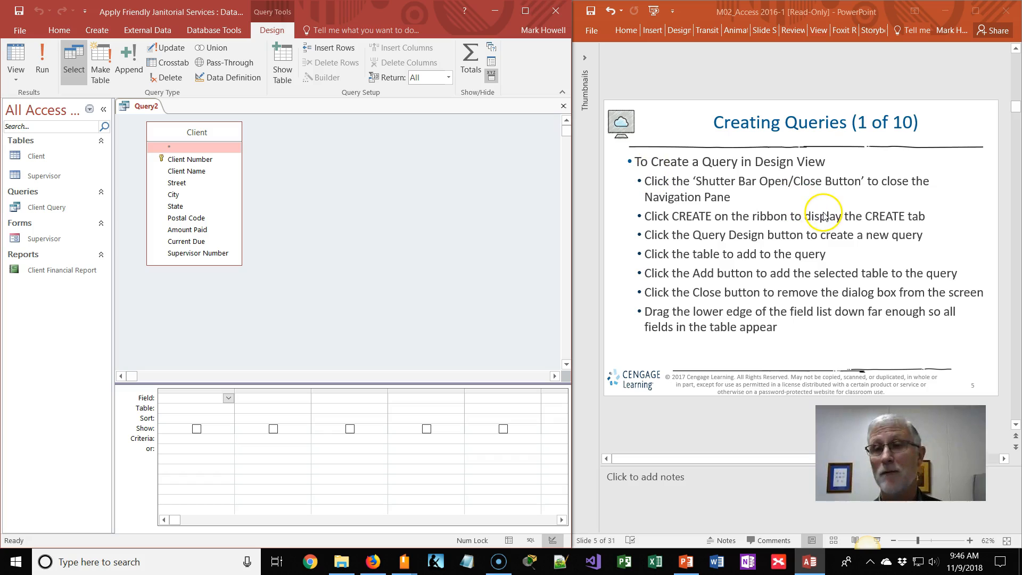
scroll(823, 216, "down", 1)
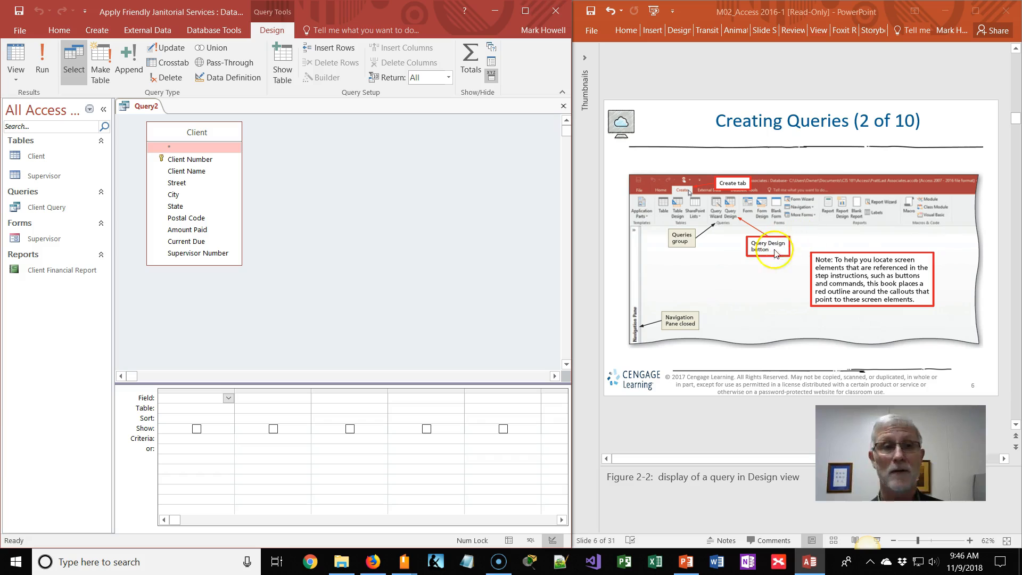
scroll(712, 265, "down", 1)
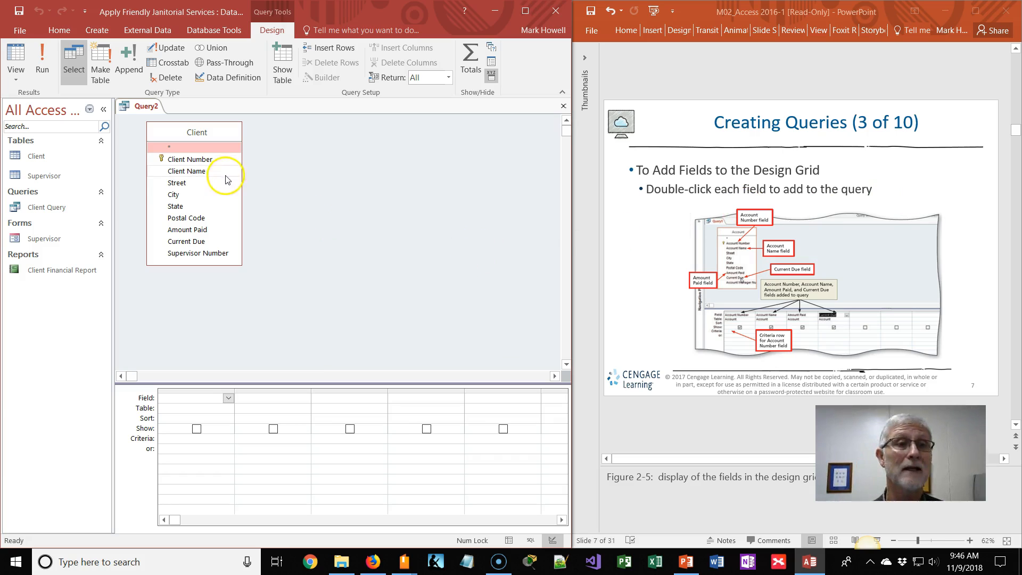
Step: Add the Client Name, Amount Paid and Current Due fields to the first three columns of the query's design grid
double_click(195, 172)
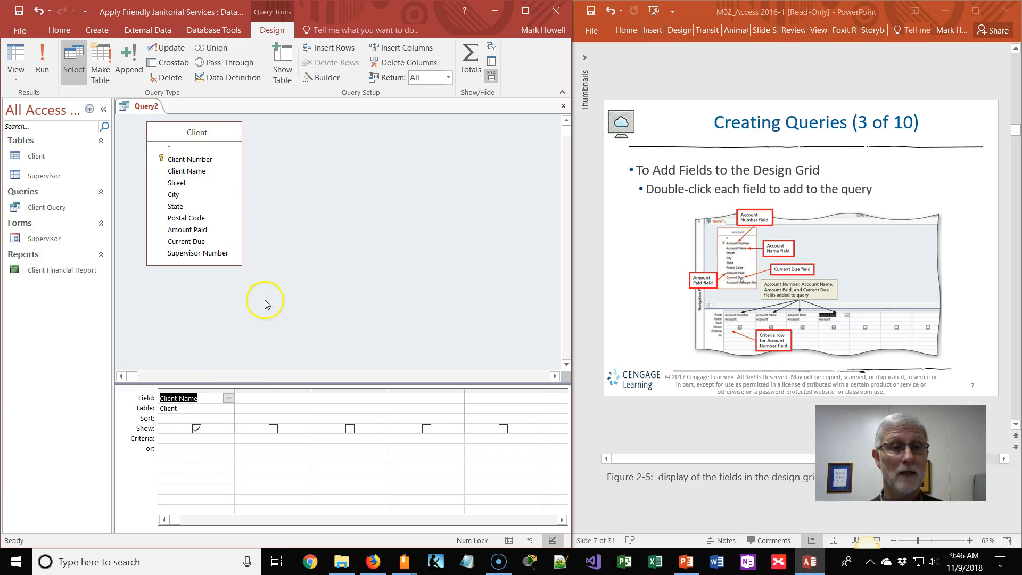
left_click(286, 398)
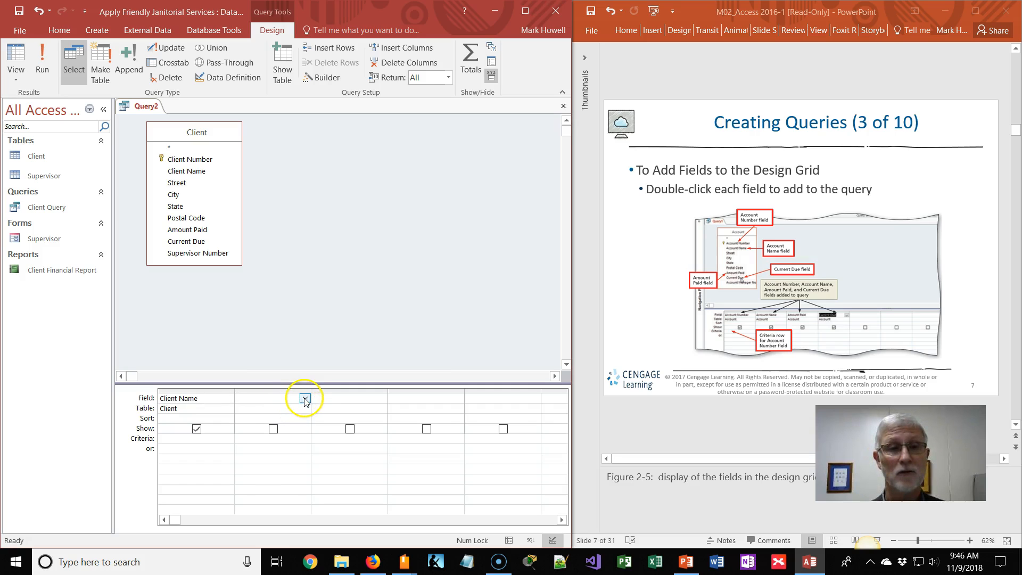
left_click(305, 398)
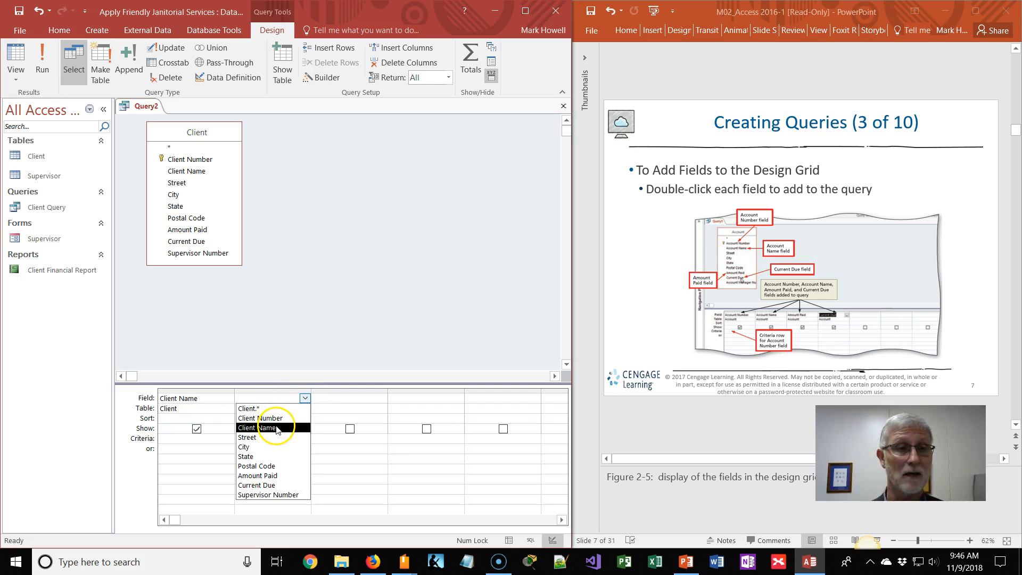
left_click(264, 475)
left_click(336, 397)
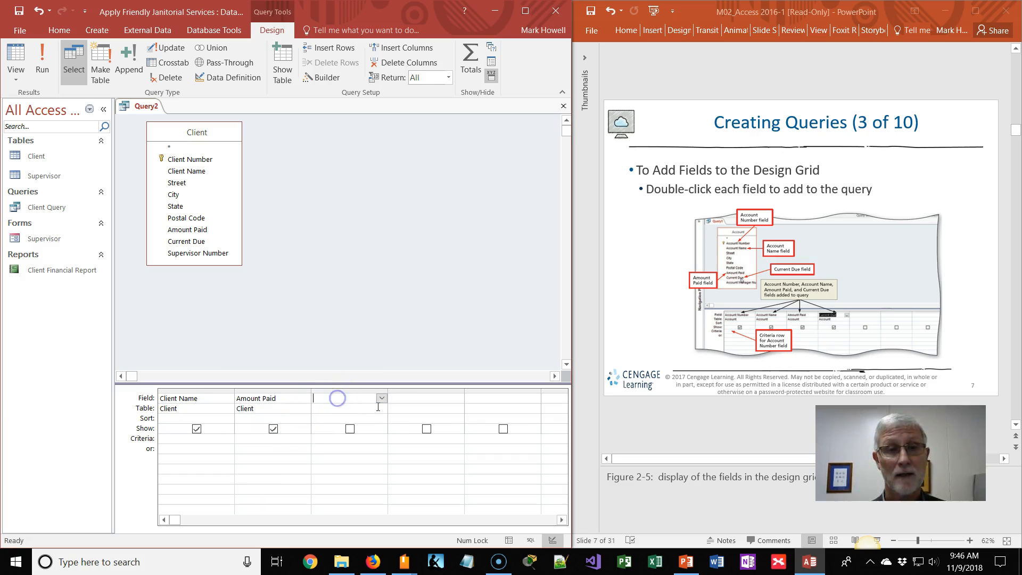
left_click(381, 398)
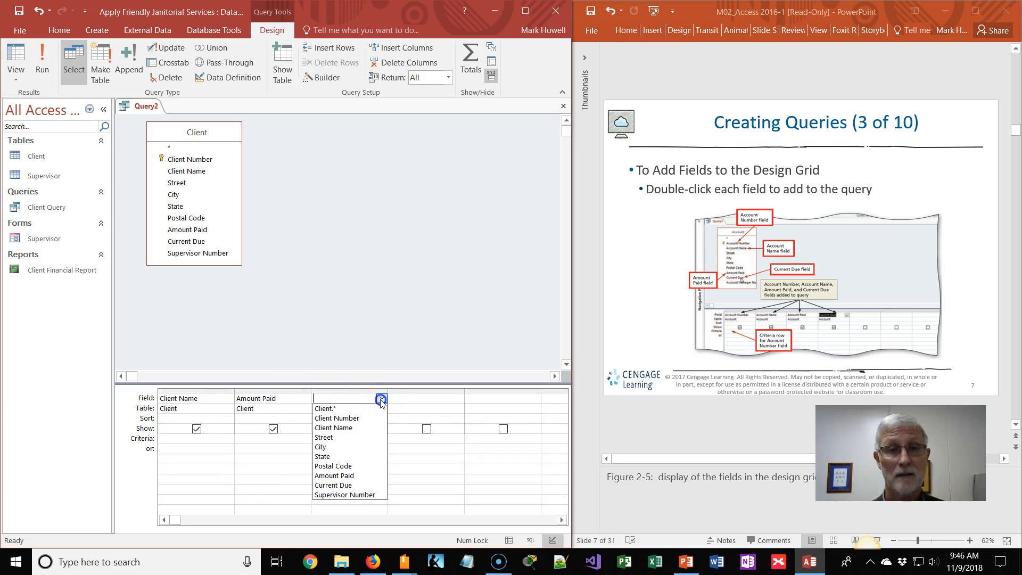
left_click(358, 486)
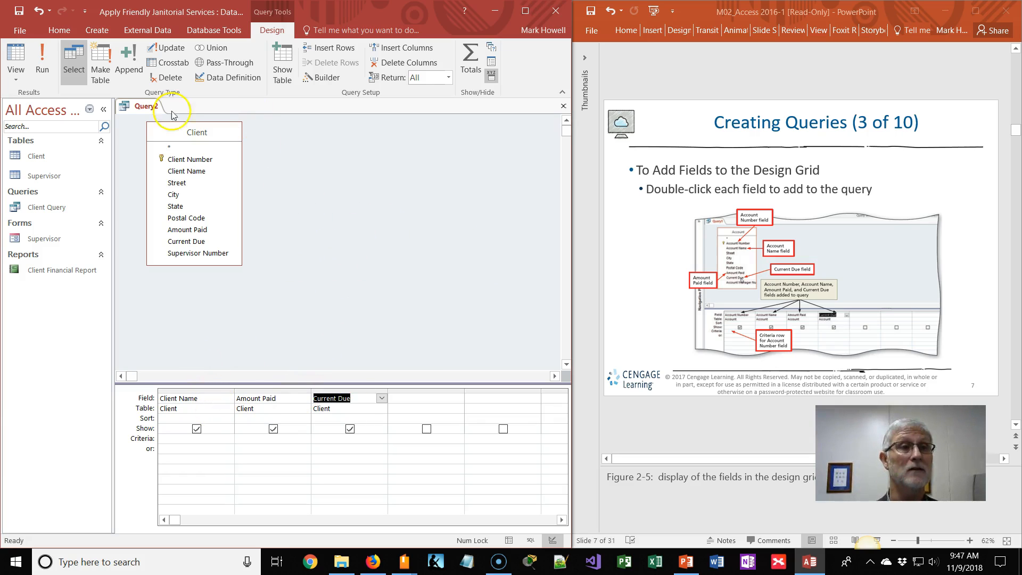
Step: Open the Client table to review its records and columns, and return to the Query2 design
double_click(36, 156)
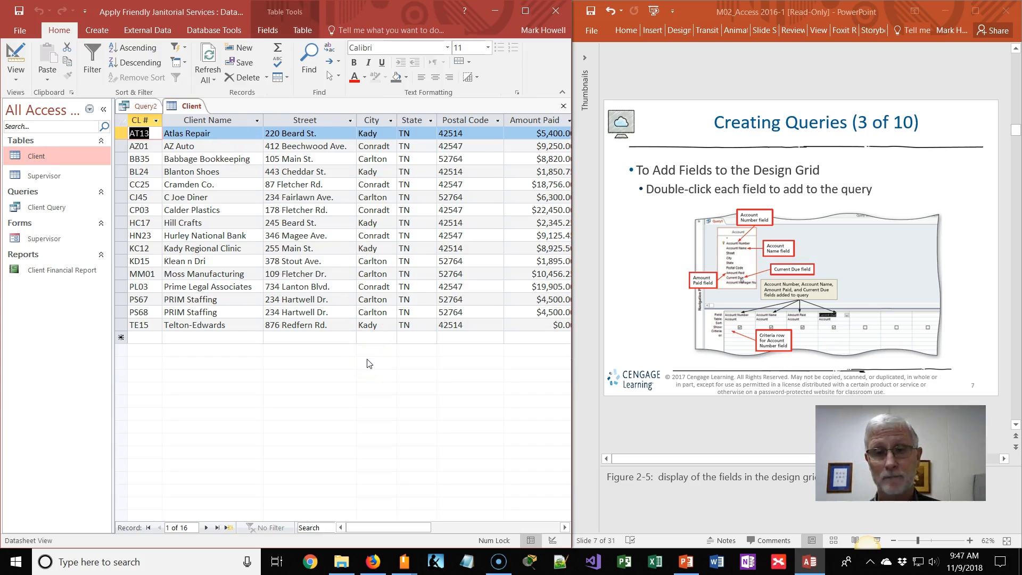
left_click_drag(392, 527, 365, 525)
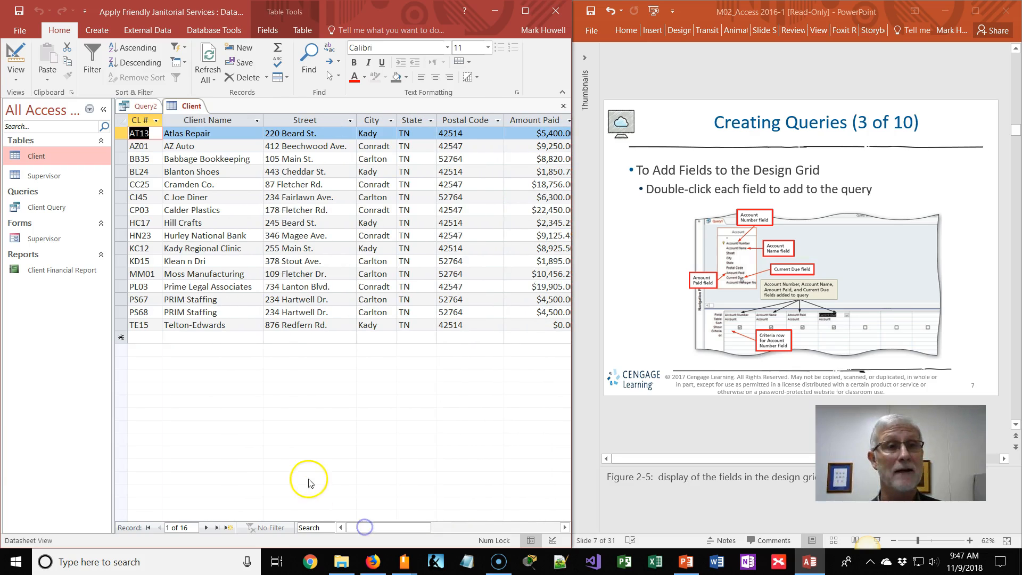
left_click(142, 105)
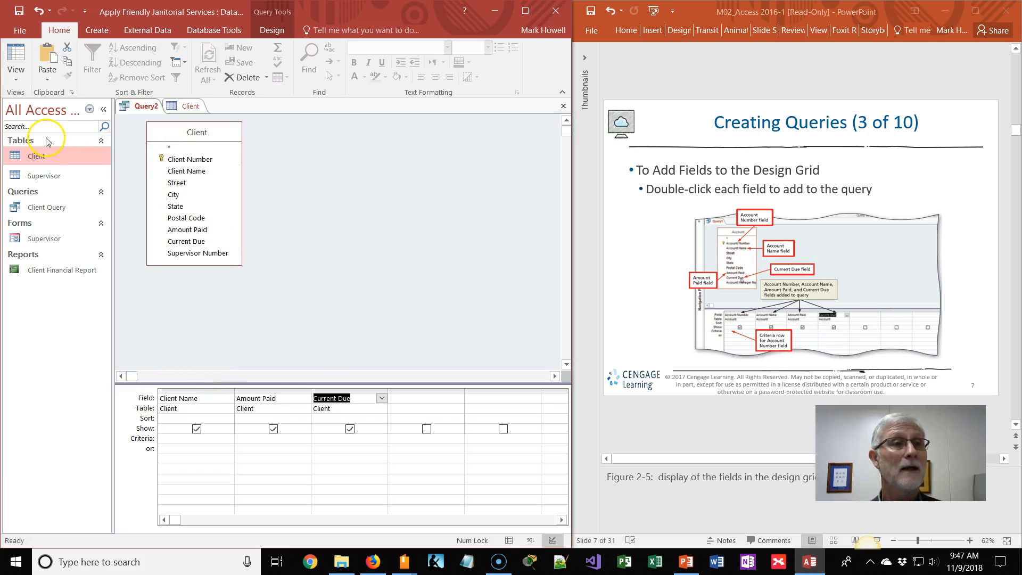
Step: Display Query2 in Datasheet view and compare its columns with those of the full Client table
left_click(16, 74)
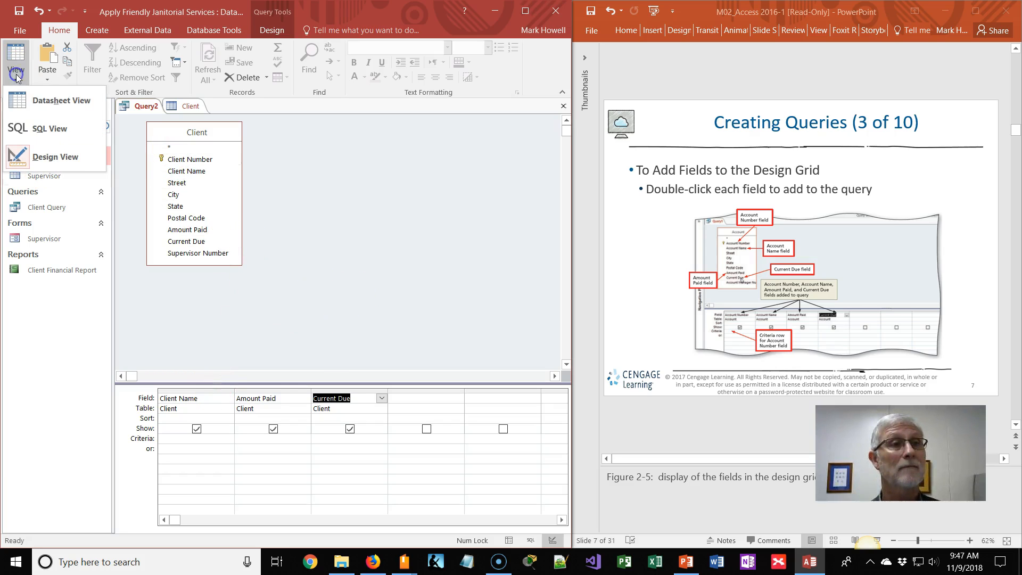
left_click(34, 100)
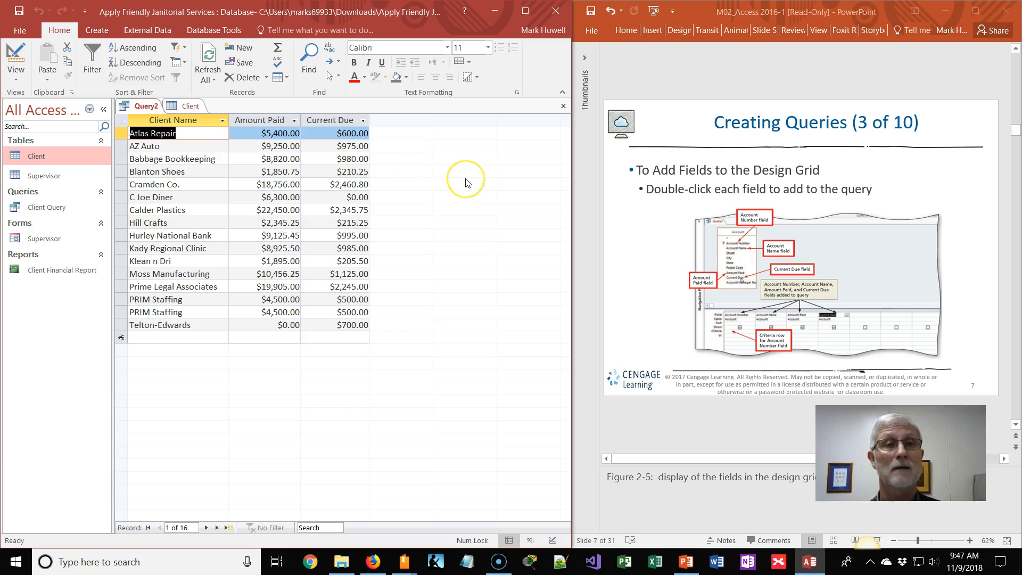
left_click(190, 106)
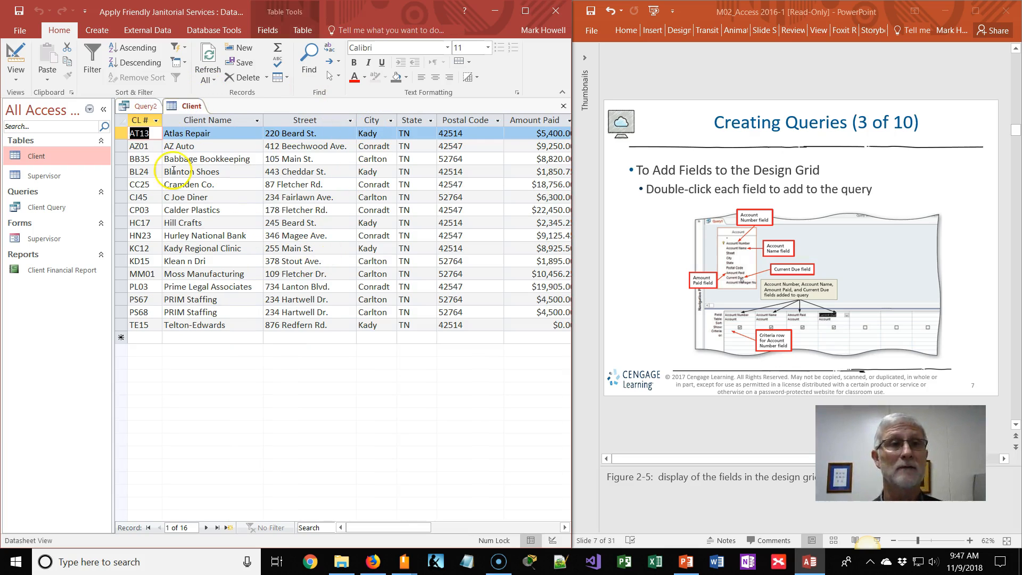
left_click(145, 106)
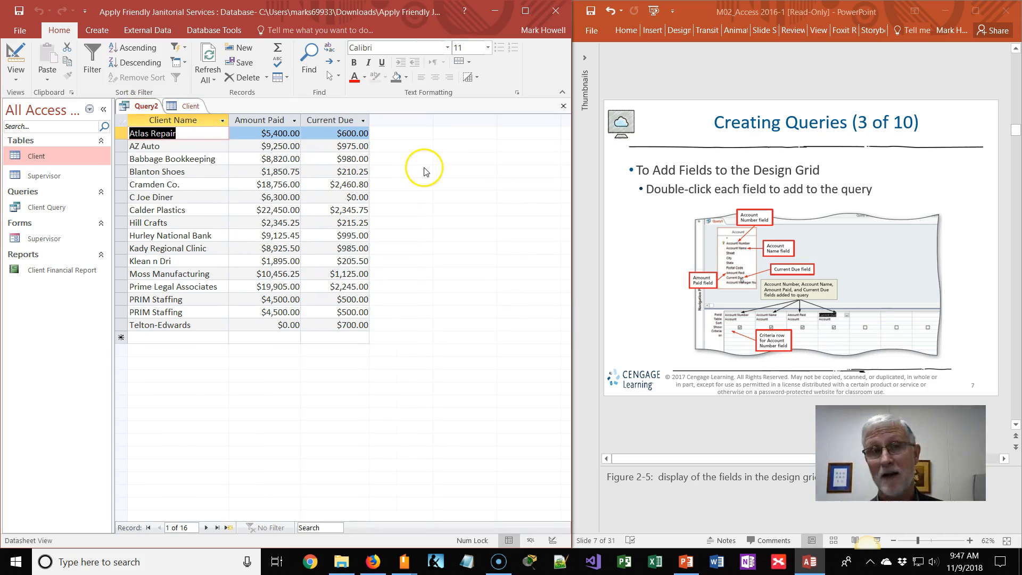
Step: Return Query2 to Design view and advance the presentation to the "Creating Queries (4 of 10)" slide
left_click(13, 80)
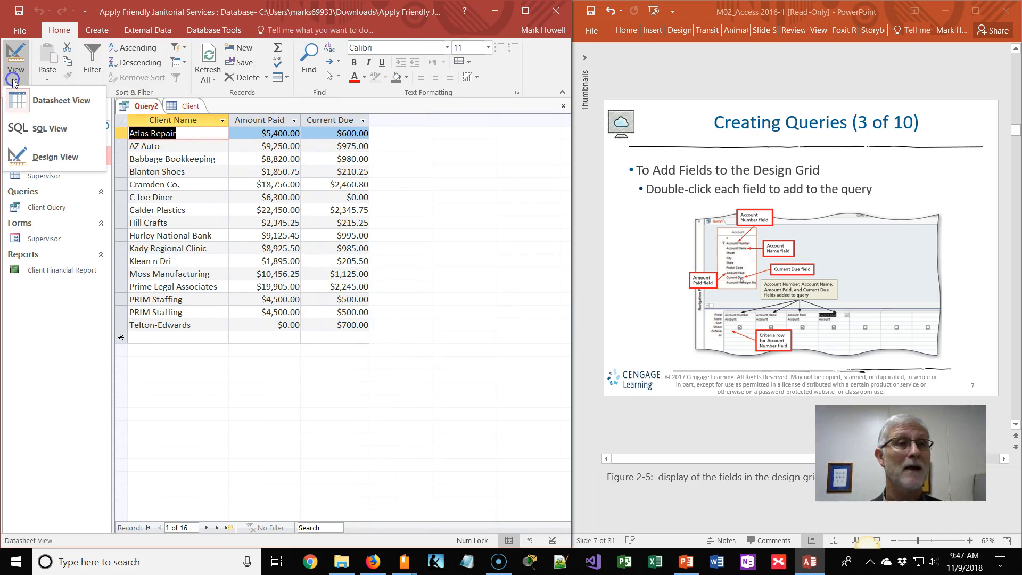
left_click(33, 157)
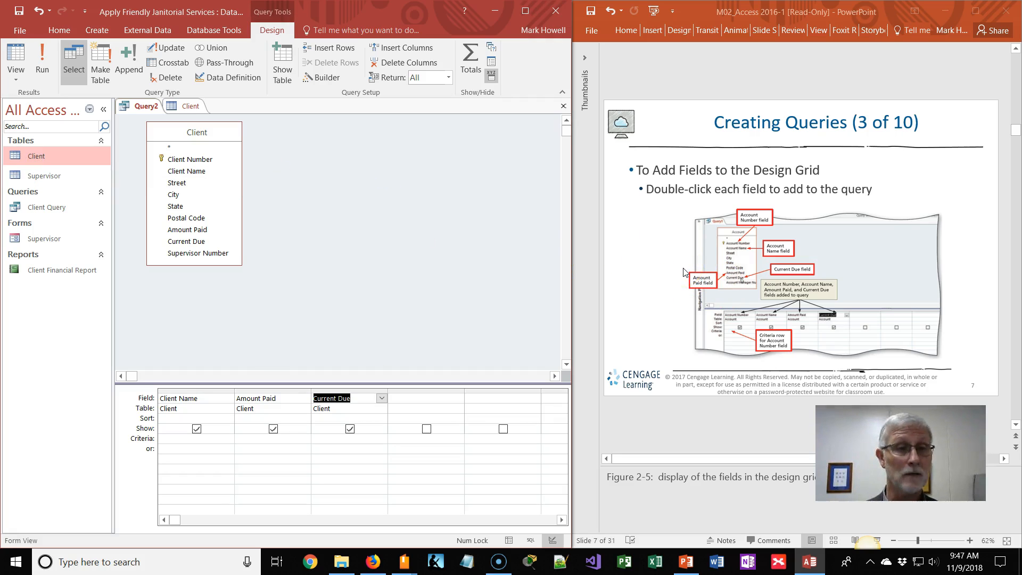
scroll(684, 272, "down", 1)
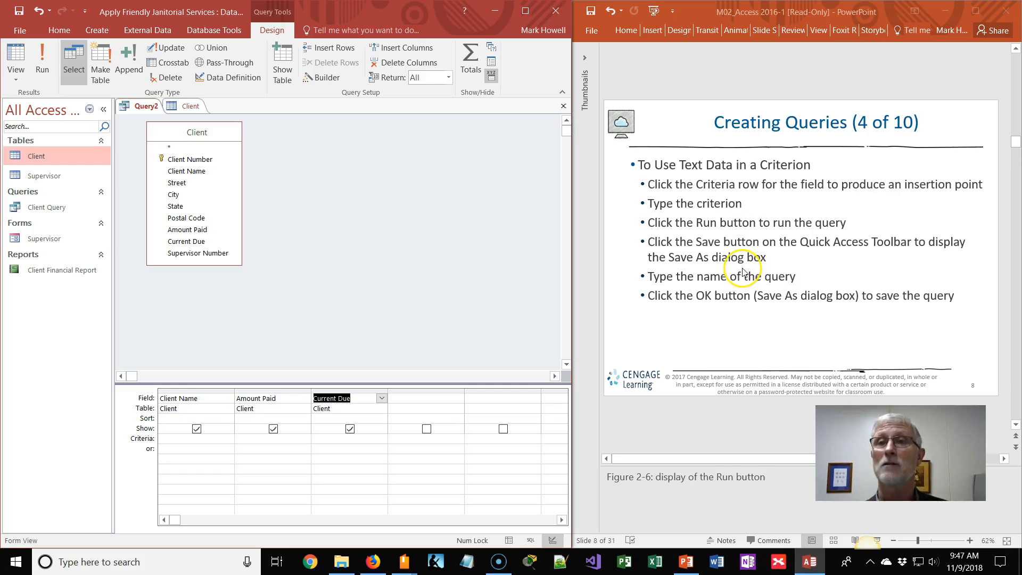
left_click(684, 193)
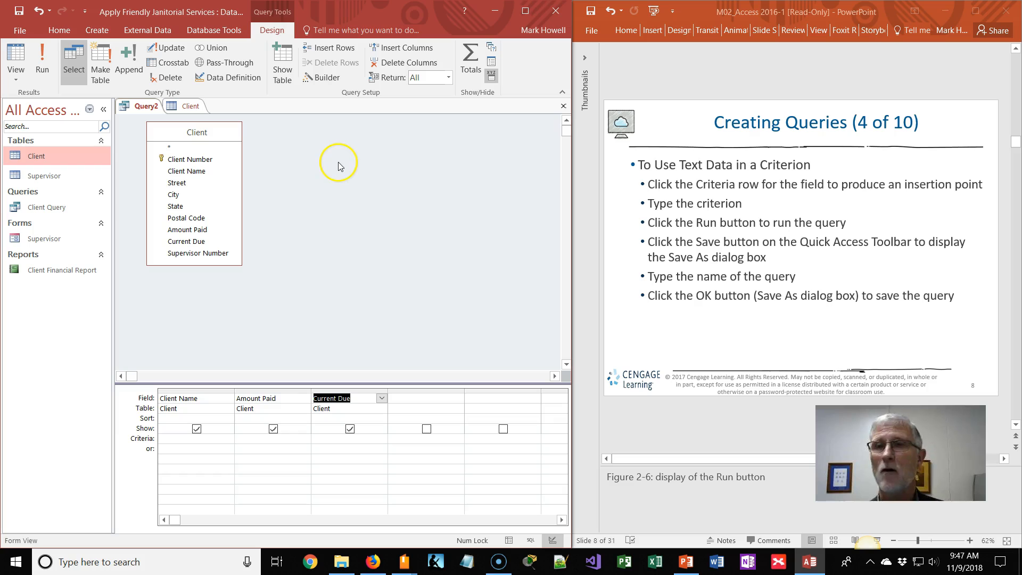
Step: Check the client names in the Client table, and set the query's Client Name criterion to "AZ Auto"
left_click(190, 107)
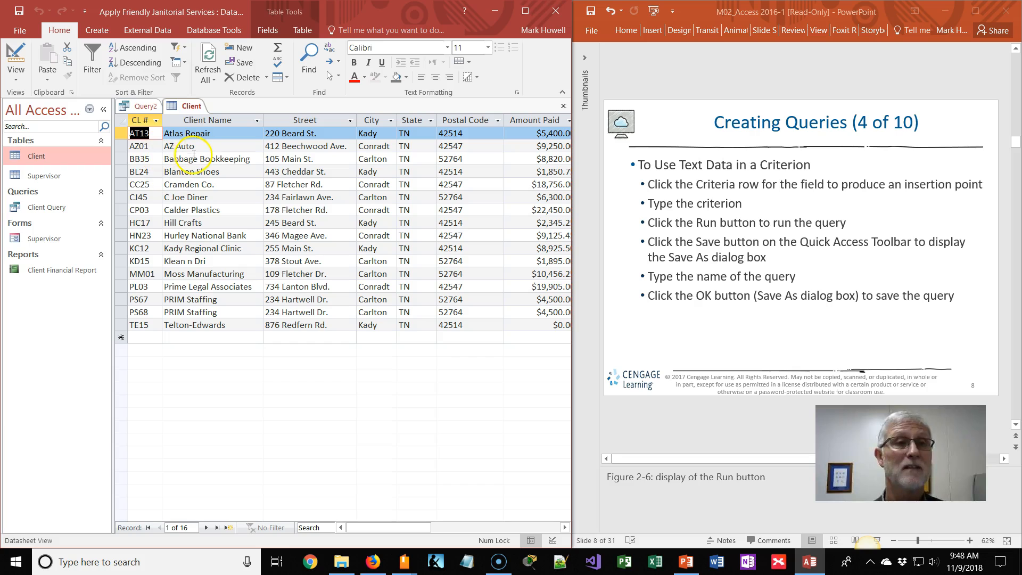
left_click(138, 106)
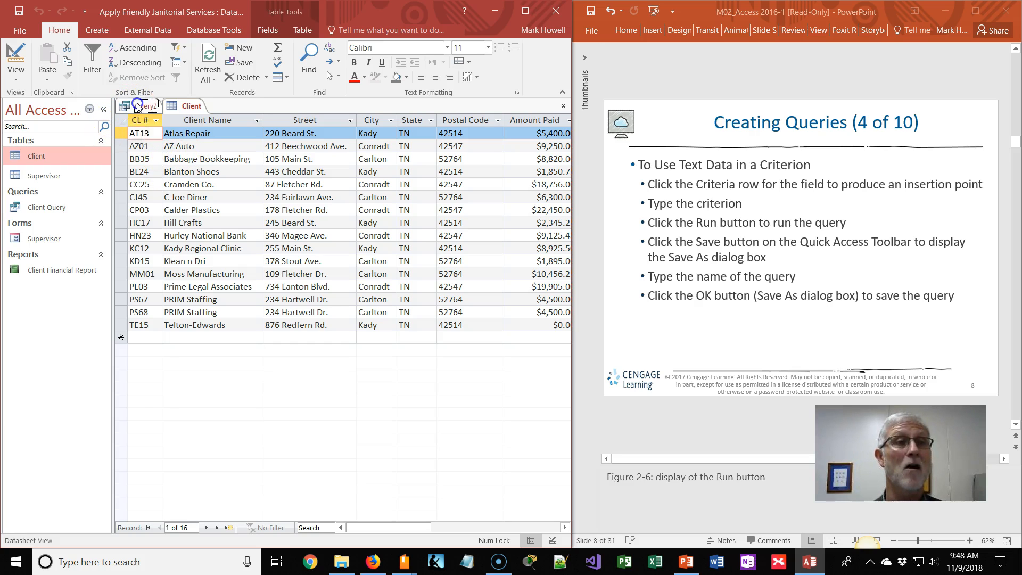
left_click(183, 441)
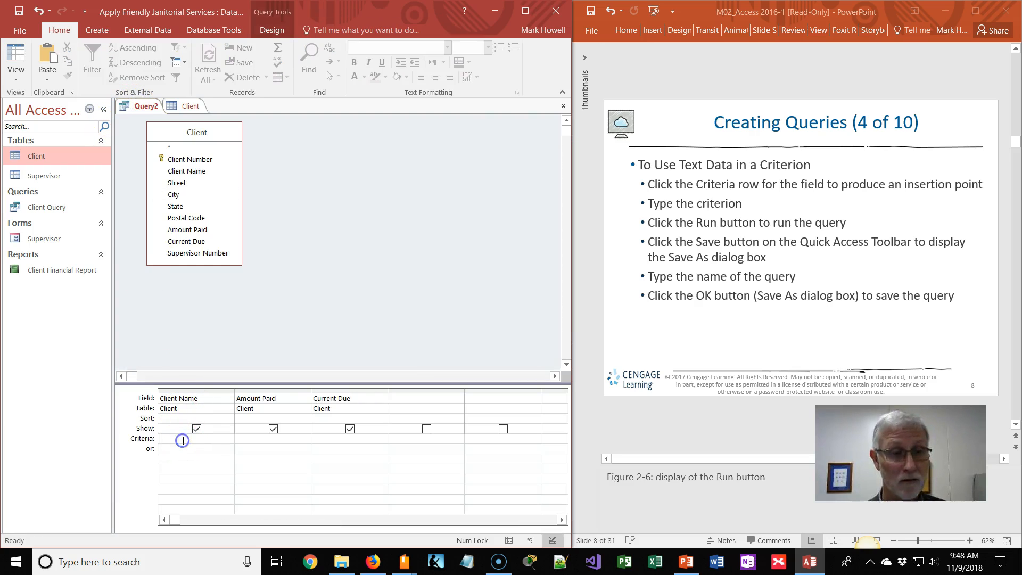
type("AZ")
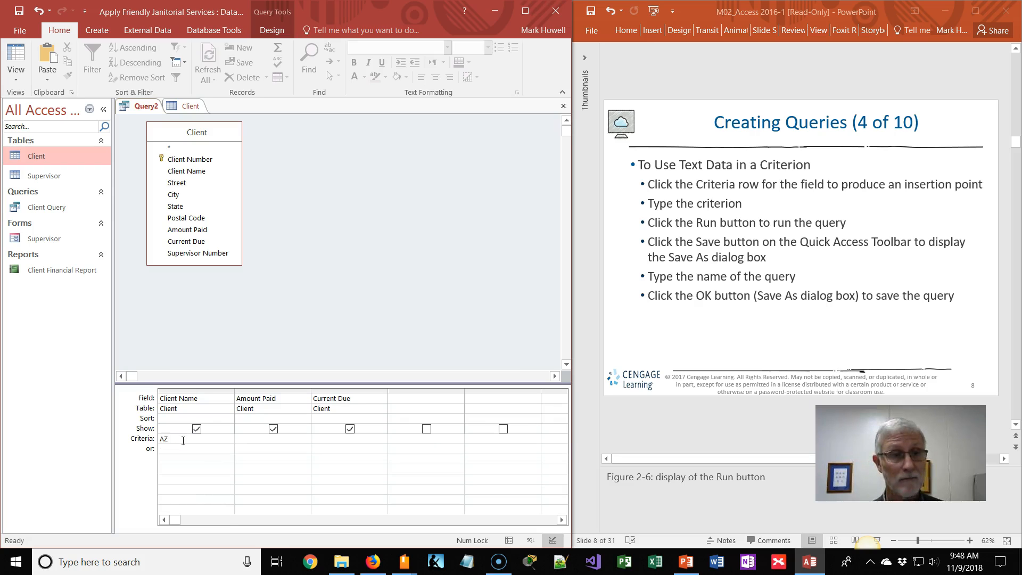
type(" Auto\"")
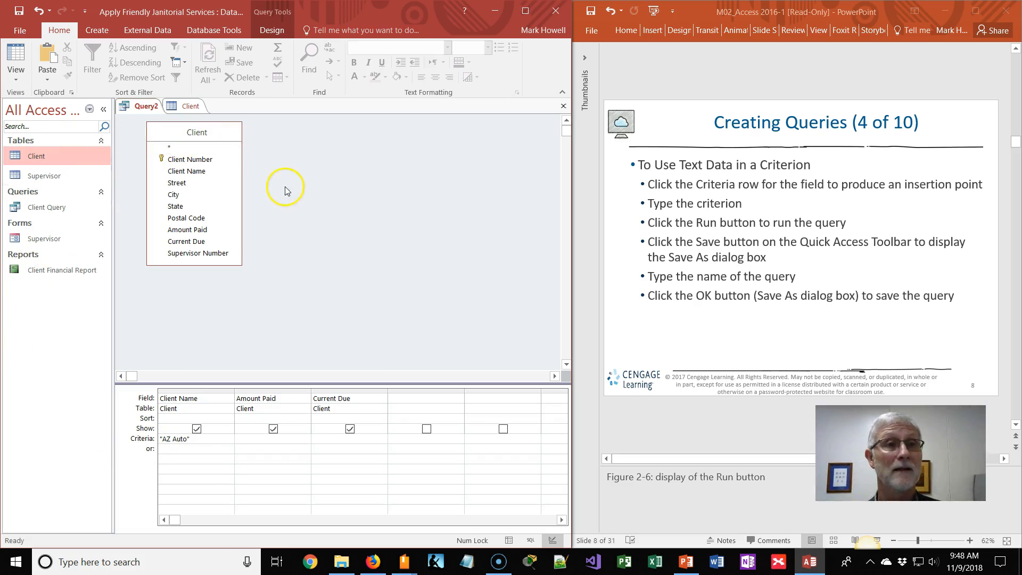
Step: View the query filtered by the text criterion in Datasheet view, and switch back to Design view
left_click(16, 77)
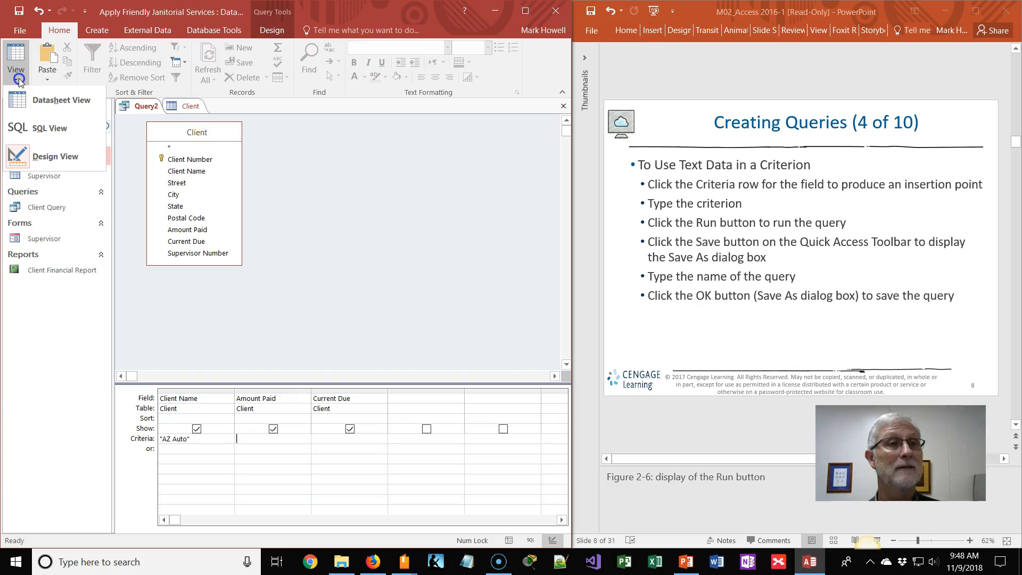
left_click(43, 105)
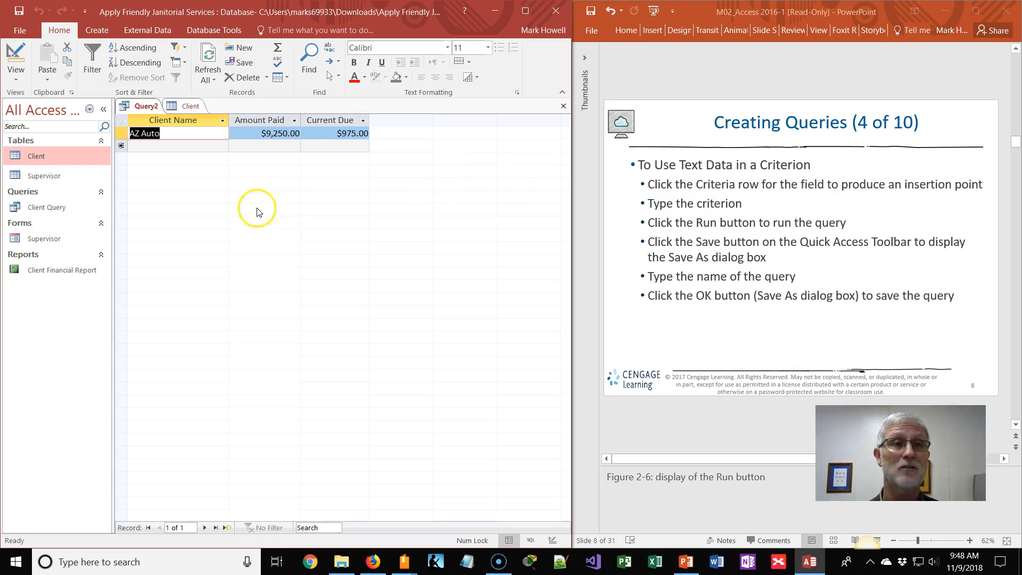
left_click(16, 77)
left_click(51, 156)
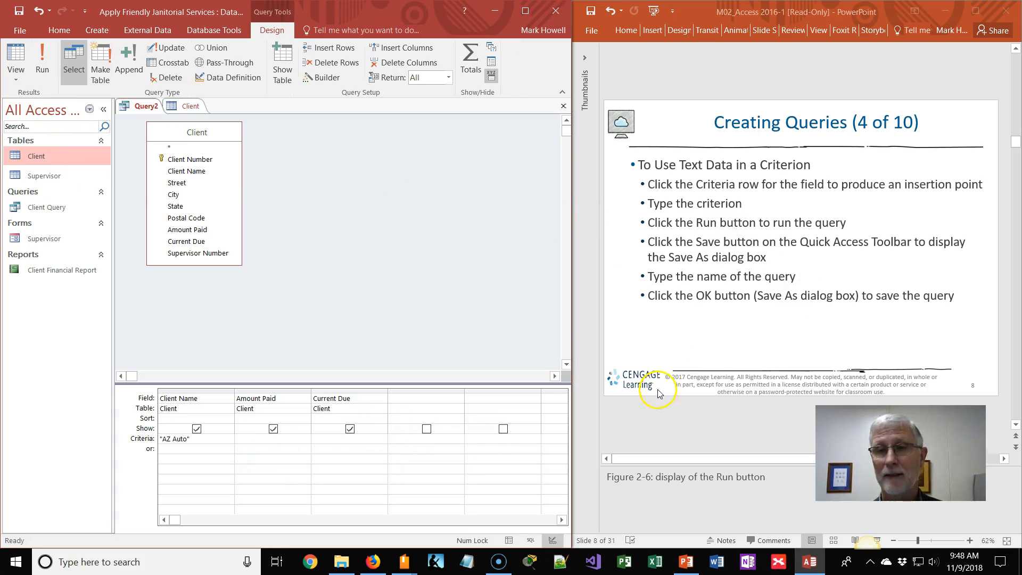
Step: Advance the presentation to the "Creating Queries (5 of 10)" slide, and review the Client table's names for a wildcard search
scroll(702, 343, "down", 1)
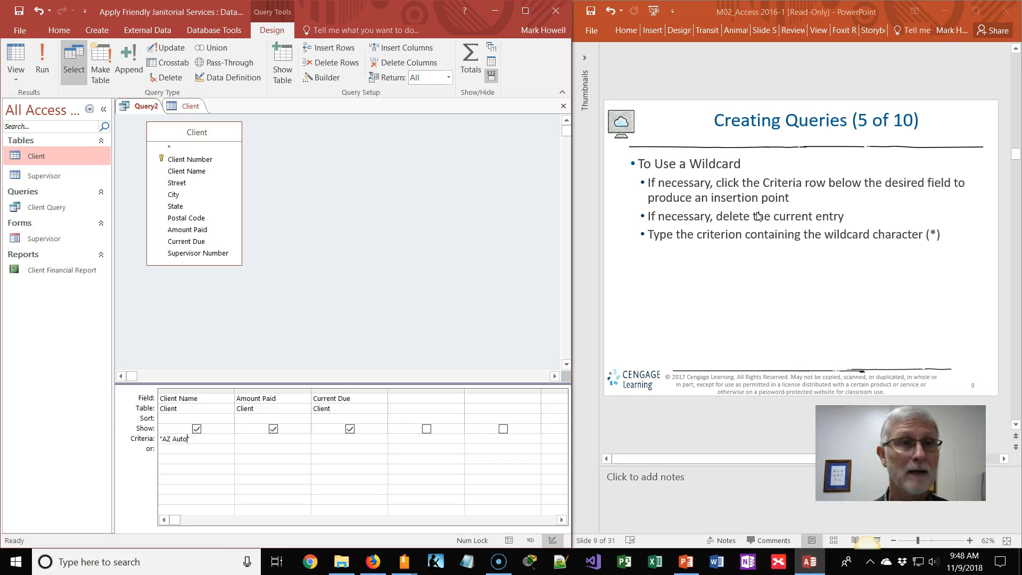
left_click(192, 106)
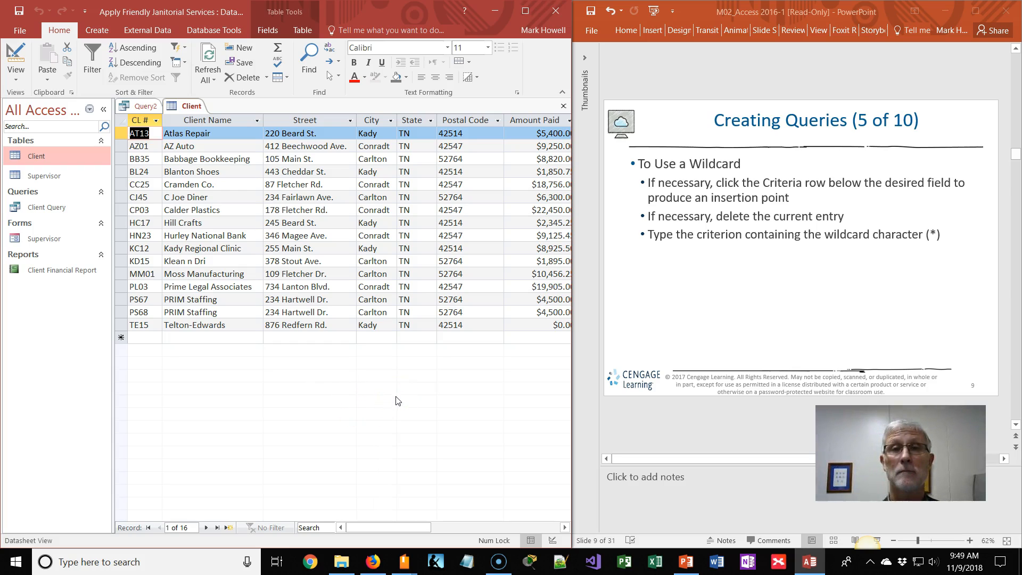
left_click(126, 107)
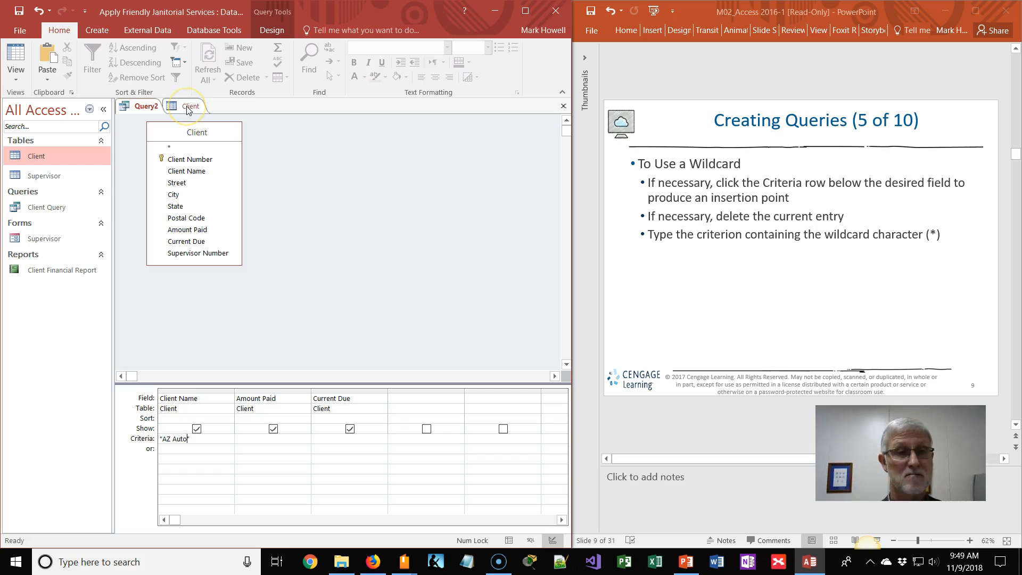
left_click(142, 106)
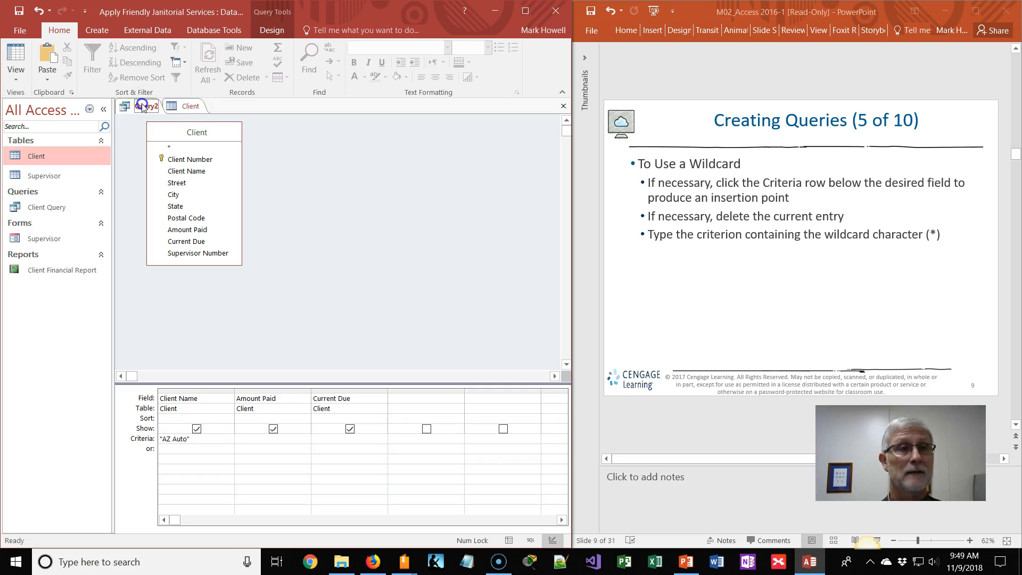
left_click(185, 106)
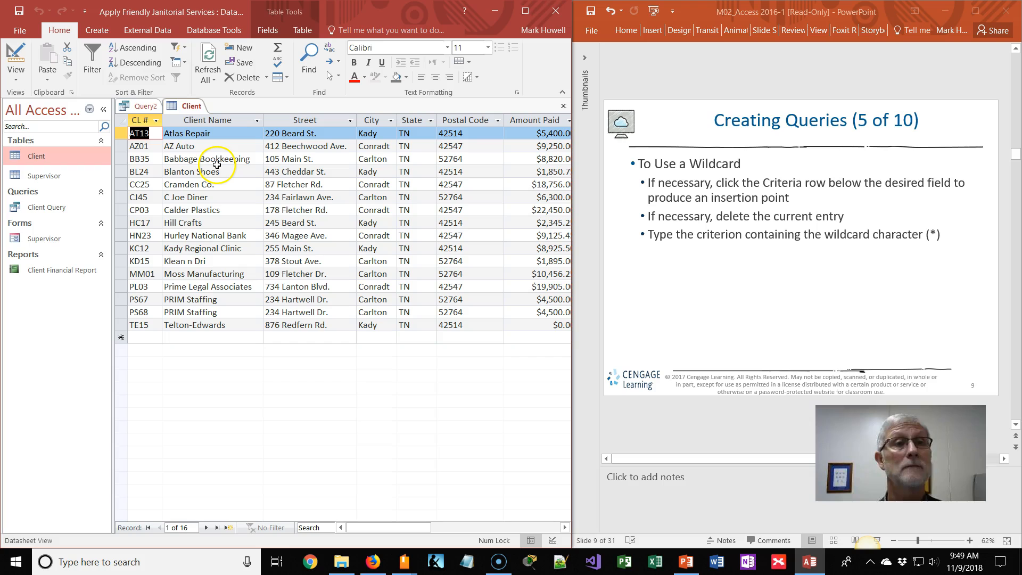
left_click(142, 105)
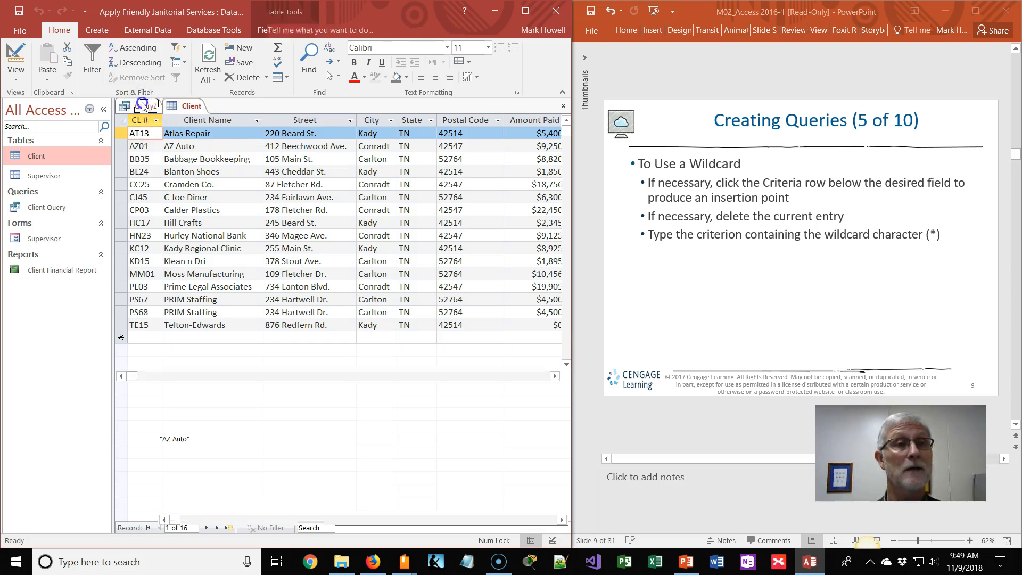
Step: Change the Client Name criterion to the wildcard "A*" and display the query in Datasheet view
left_click(188, 439)
key("BackSpace")
key("BackSpace")
key("BackSpace")
key("BackSpace")
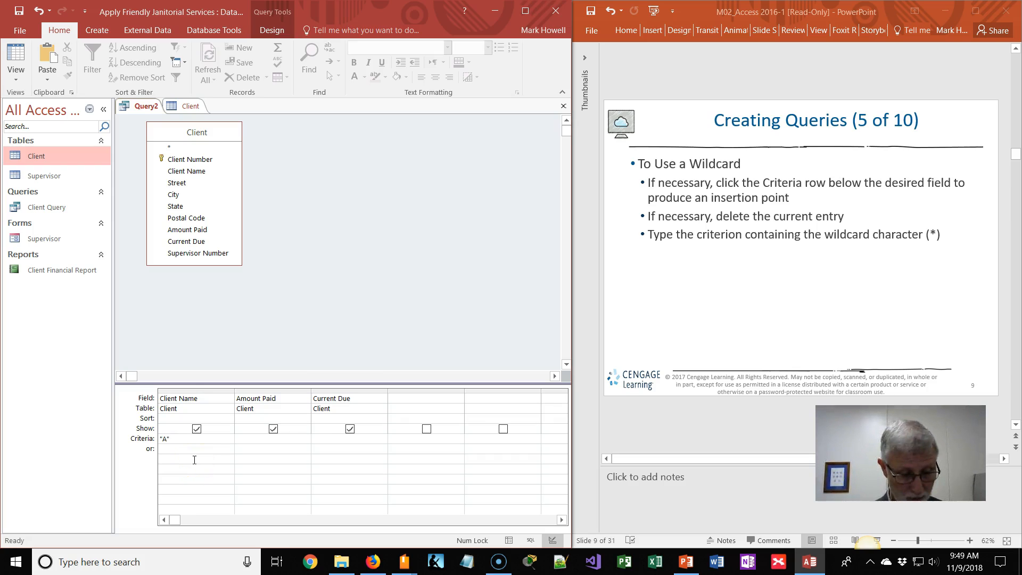
type("*")
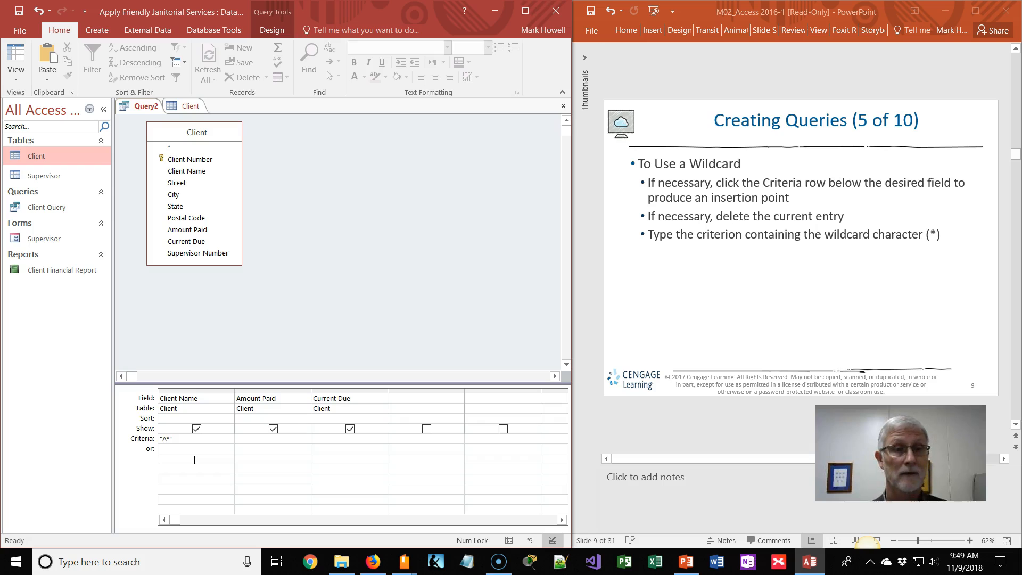
left_click(192, 460)
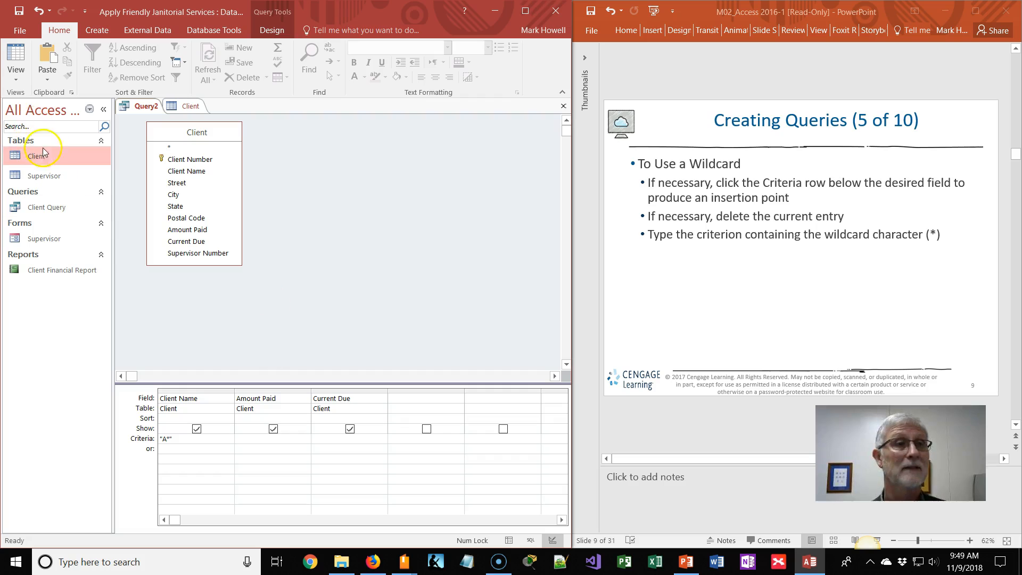
left_click(16, 72)
left_click(30, 100)
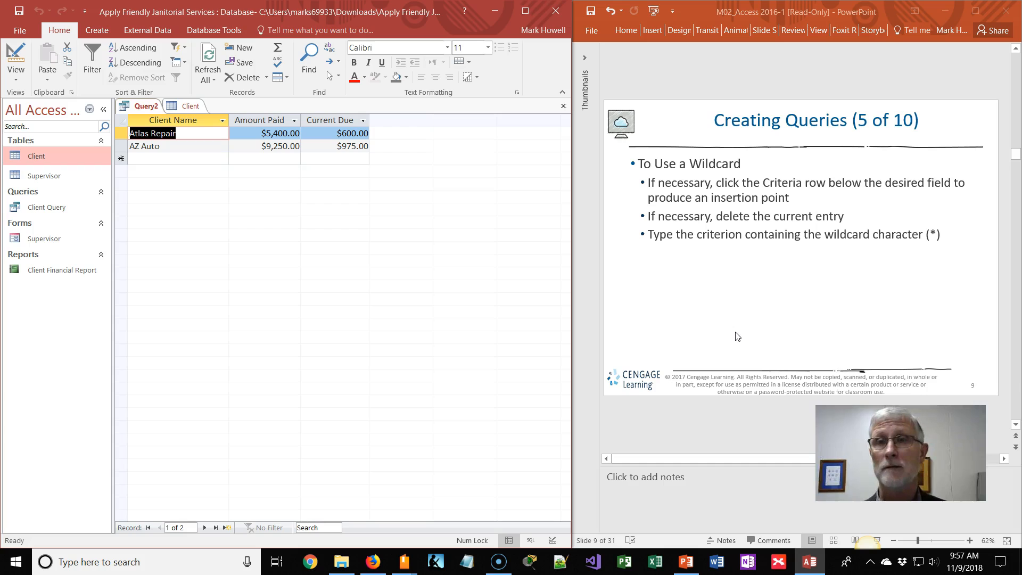
Step: Advance the presentation to the "Creating Queries (6 of 10)" slide, and return the query to Design view
scroll(735, 333, "down", 1)
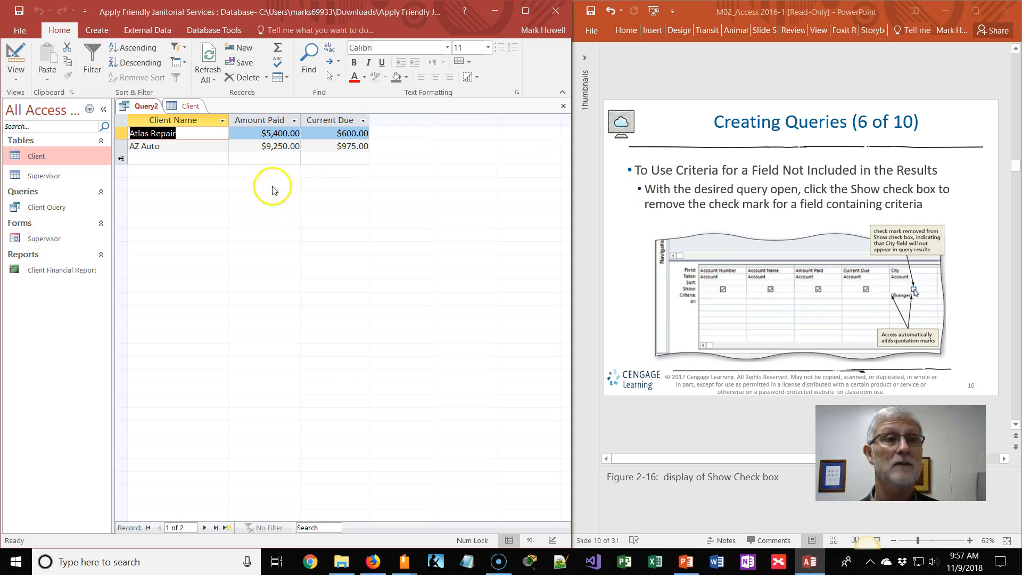
left_click(16, 80)
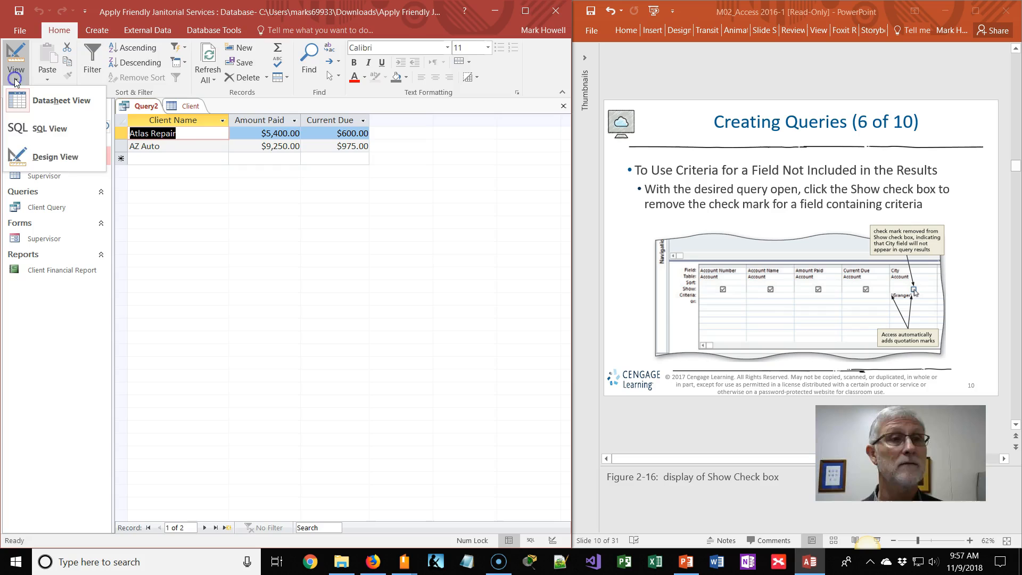
left_click(42, 157)
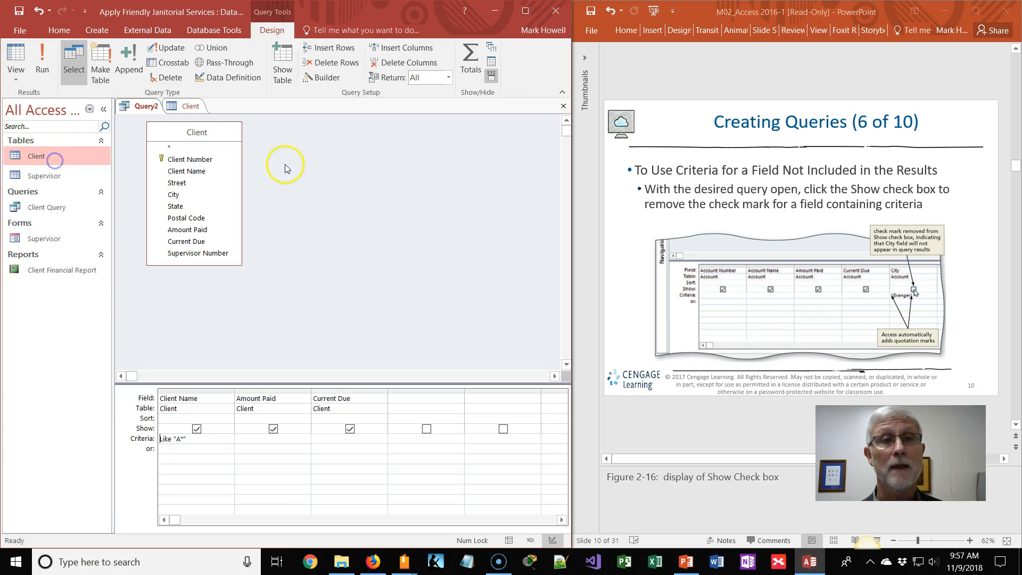
Step: Add the City field to the query's first empty column and exclude it from the displayed results
left_click(417, 398)
left_click(457, 398)
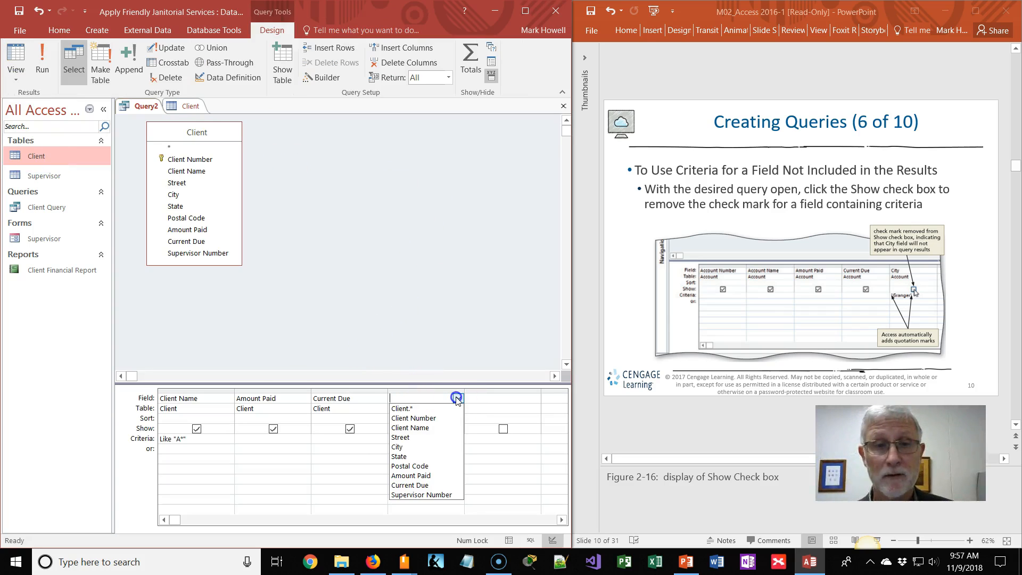
left_click(401, 448)
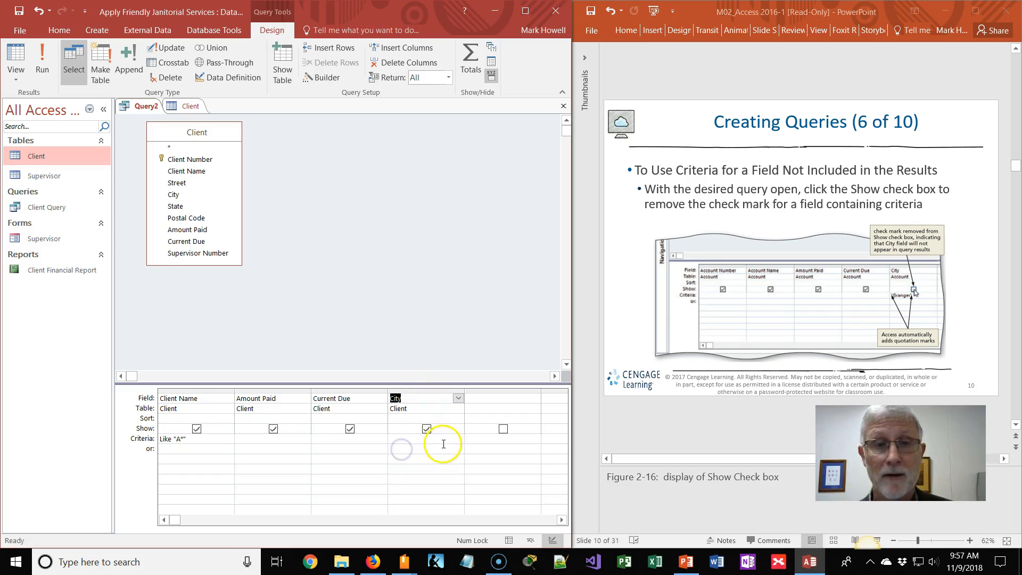
left_click(427, 431)
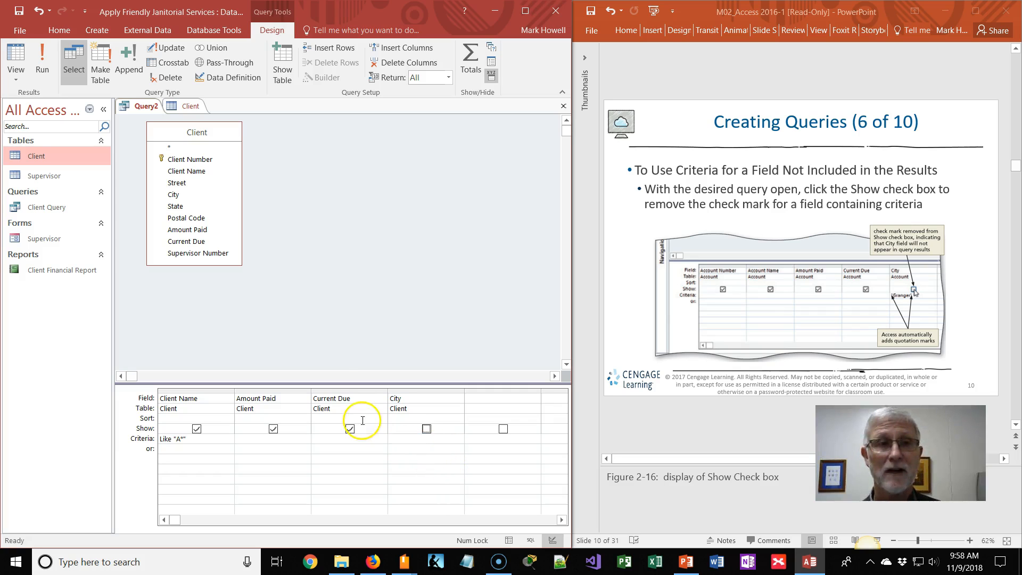
Step: Copy the city "Kady" from the first record of the Client table, and return to the query design
left_click(193, 105)
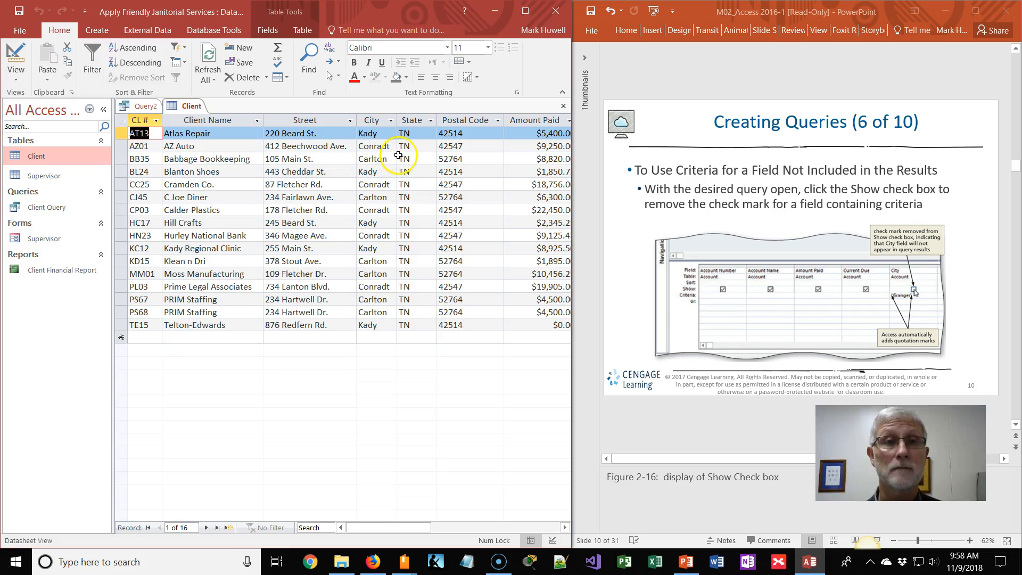
left_click(377, 134)
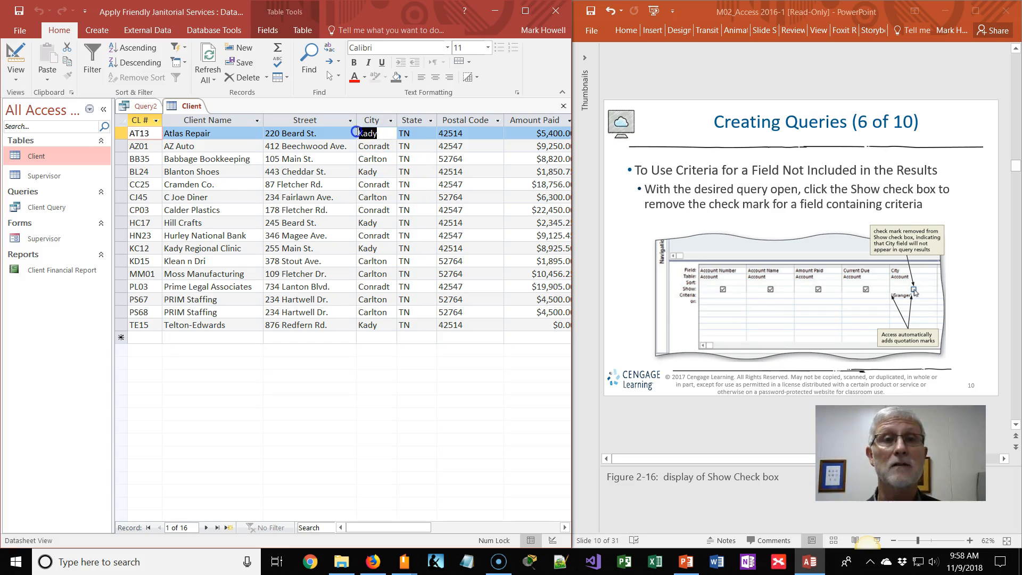
right_click(357, 133)
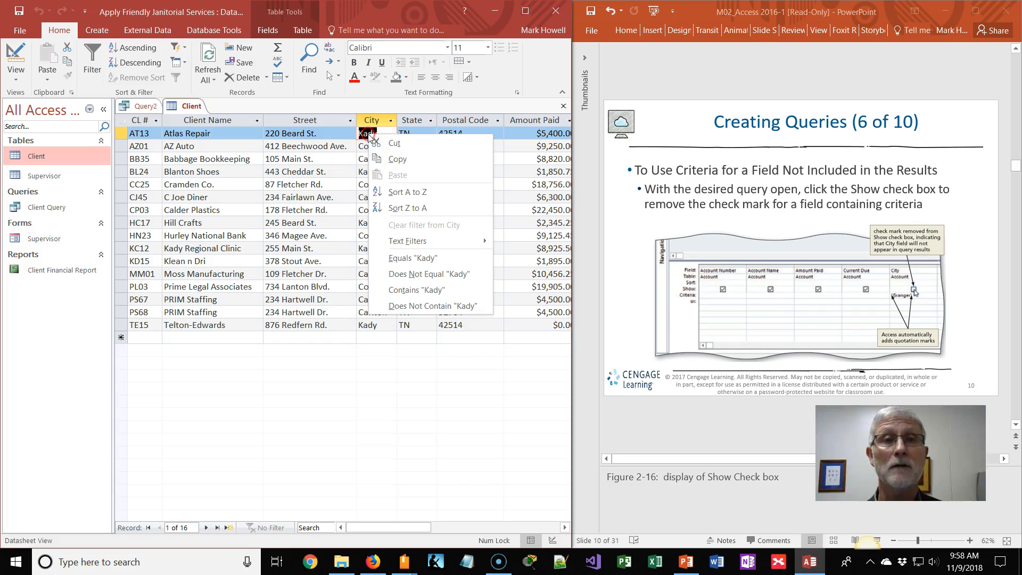
left_click(396, 162)
left_click(145, 106)
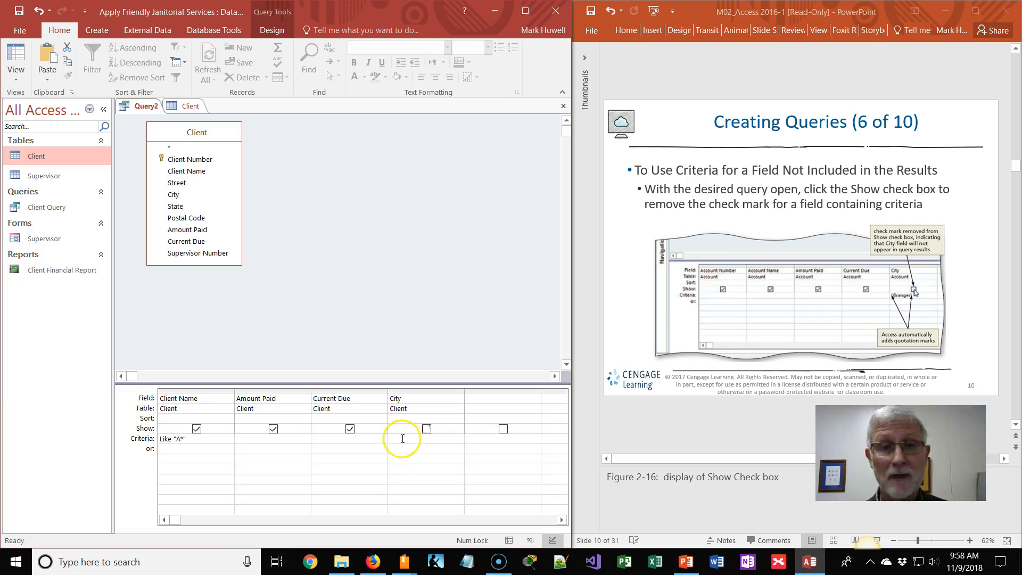
Step: Paste "Kady" as the criterion of the hidden City field, and display the query in Datasheet view
left_click(427, 429)
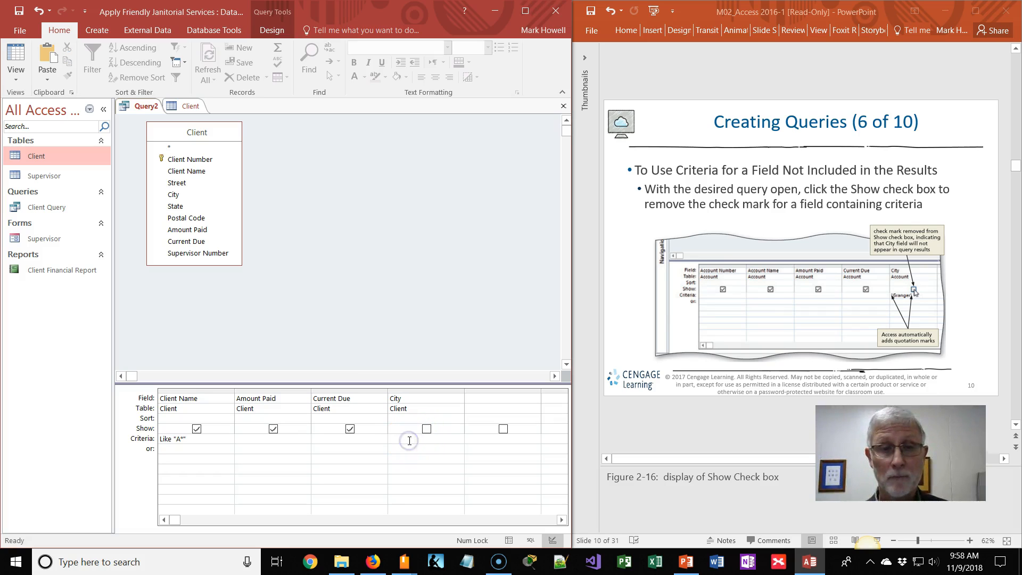
right_click(408, 440)
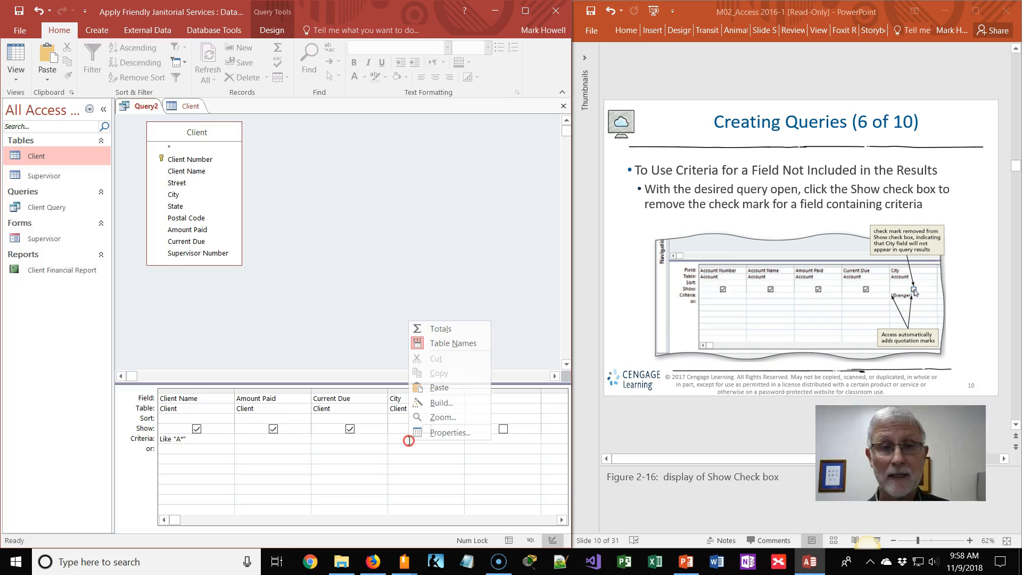
left_click(439, 387)
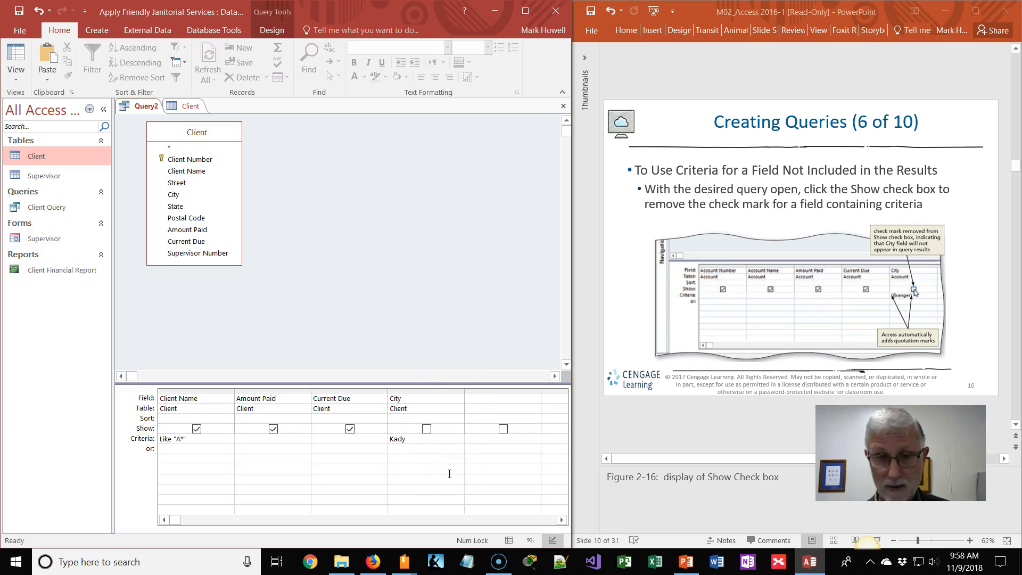
key("Tab")
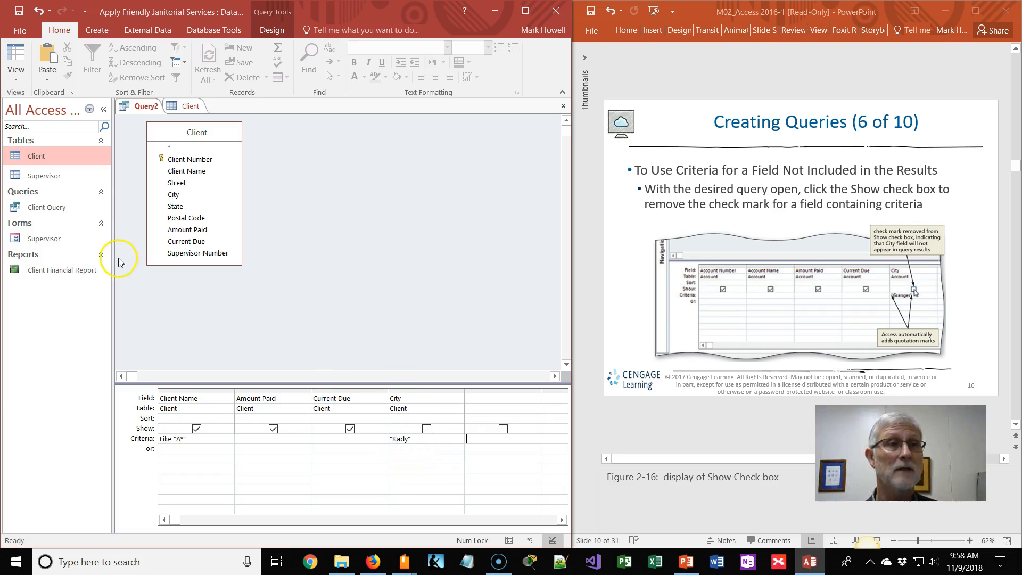
left_click(18, 78)
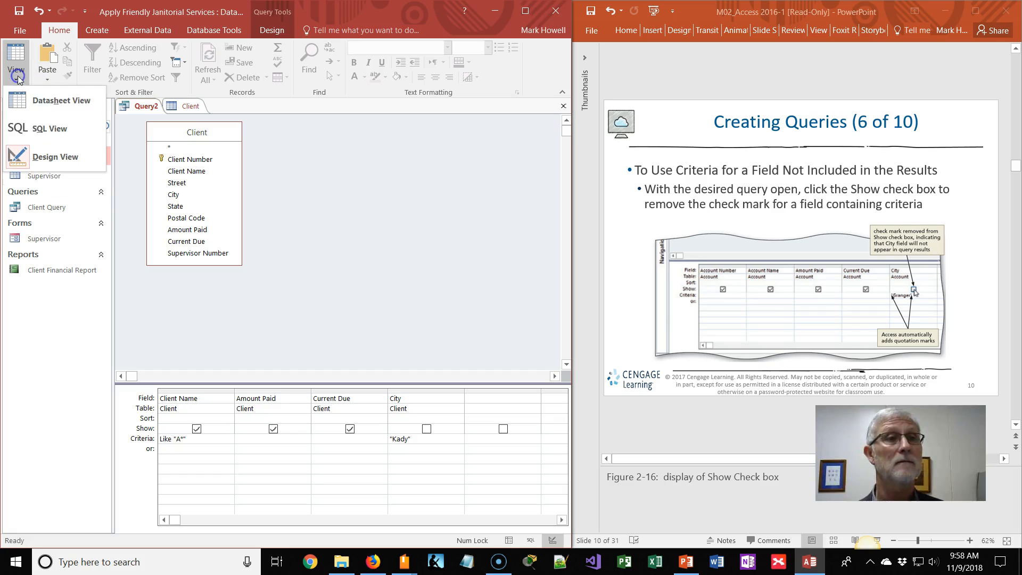
left_click(32, 104)
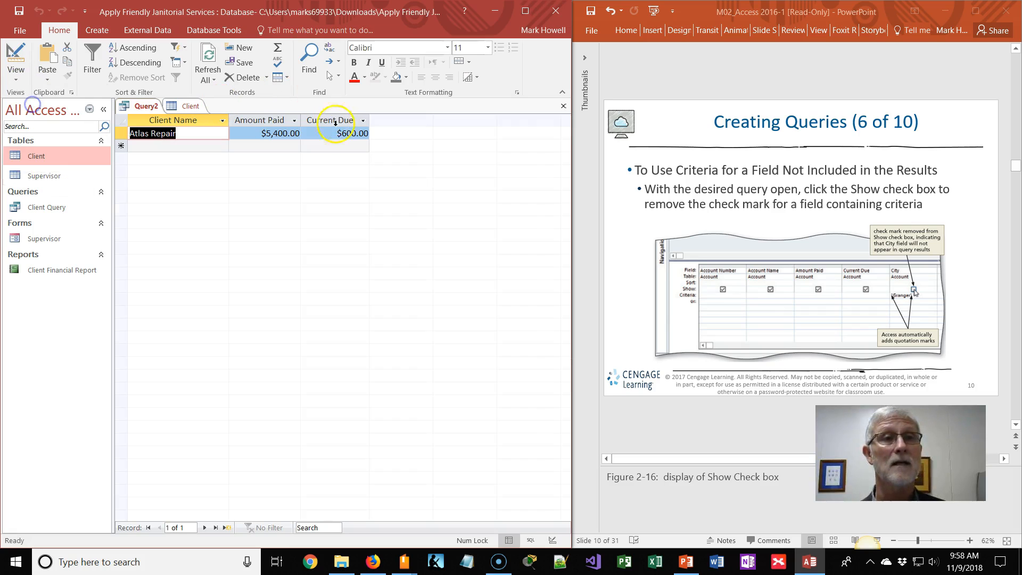
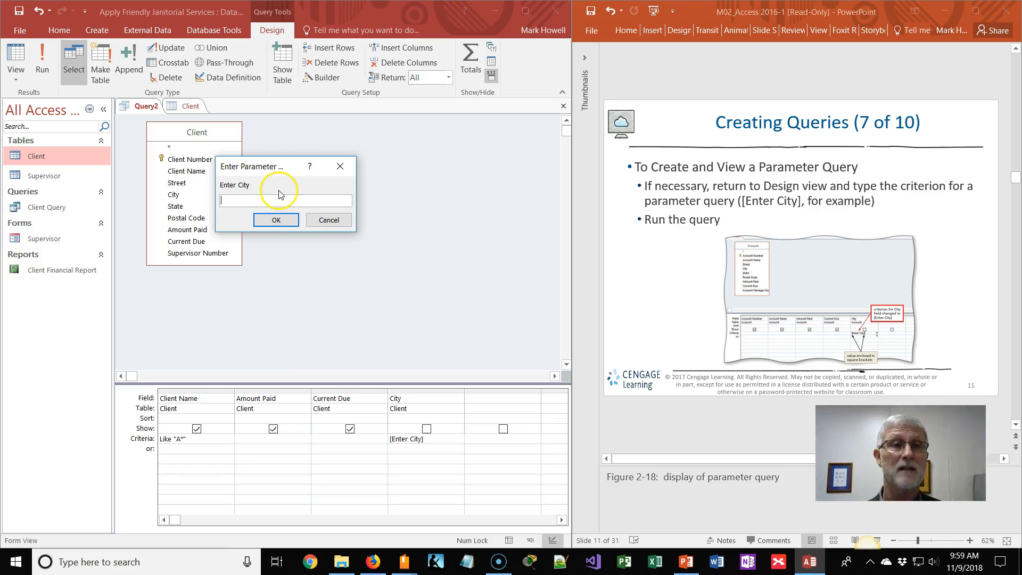
Step: Run the parameter query with the copied city "Kady", and advance the presentation to the "Creating Queries (8 of 10)" slide
right_click(263, 201)
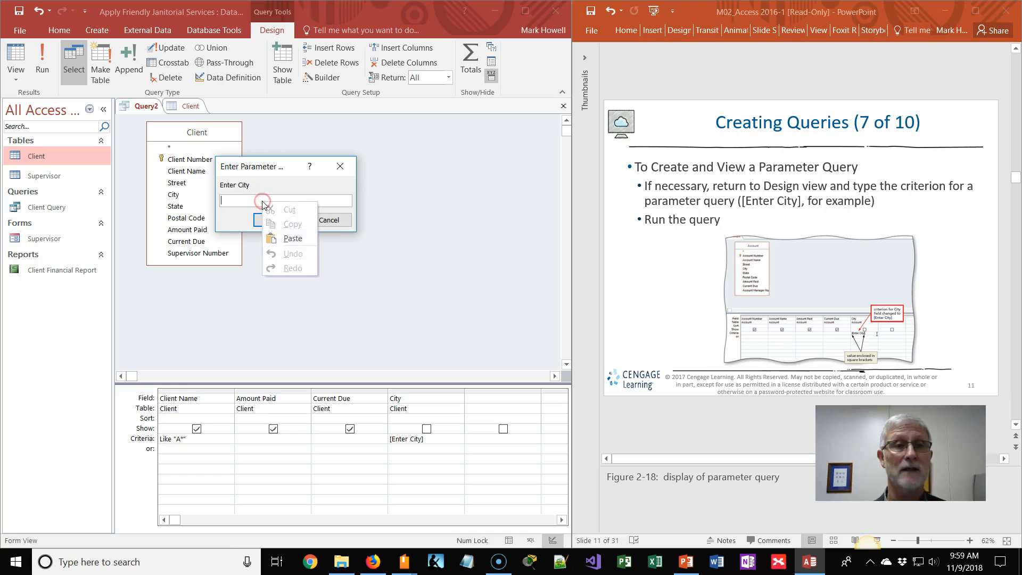
left_click(287, 243)
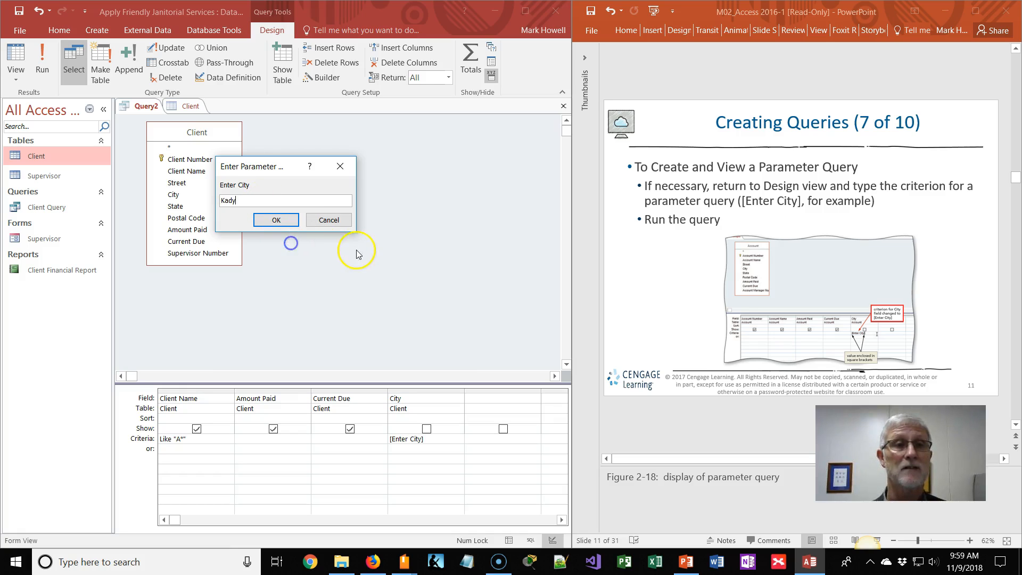
left_click(276, 221)
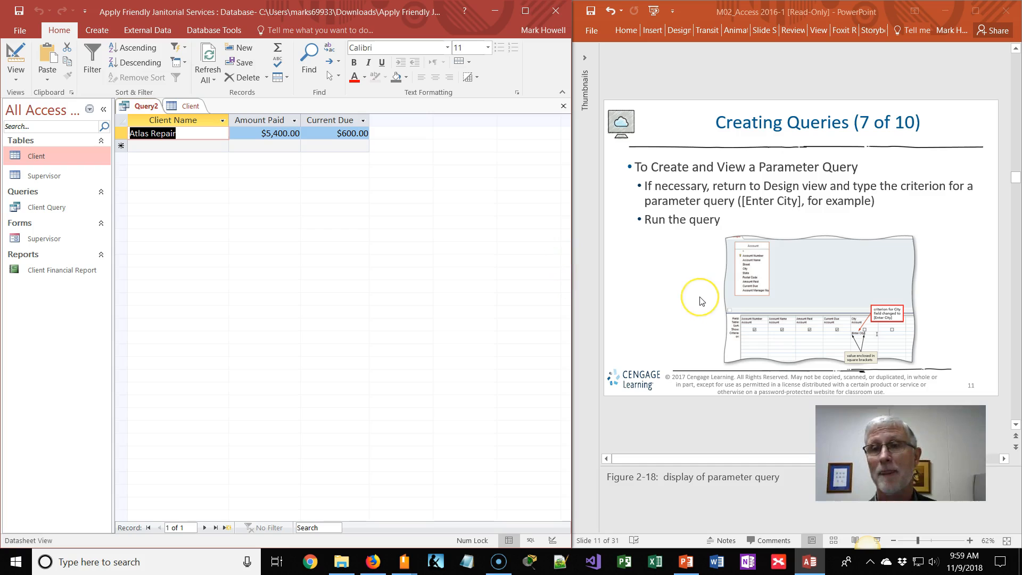
scroll(700, 301, "down", 1)
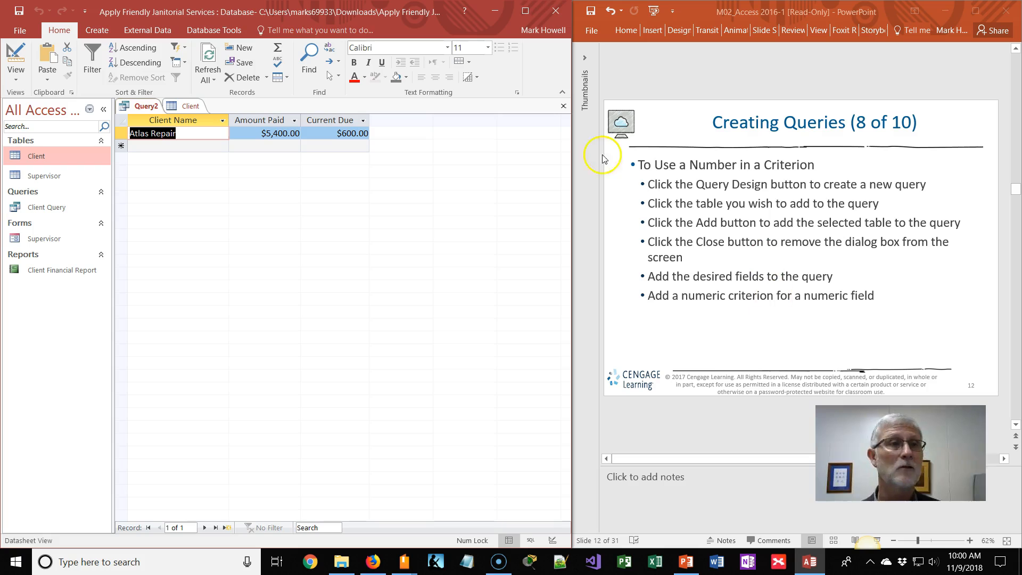
Step: Return the query to Design view and undo the parameter criterion in the City field
left_click(15, 83)
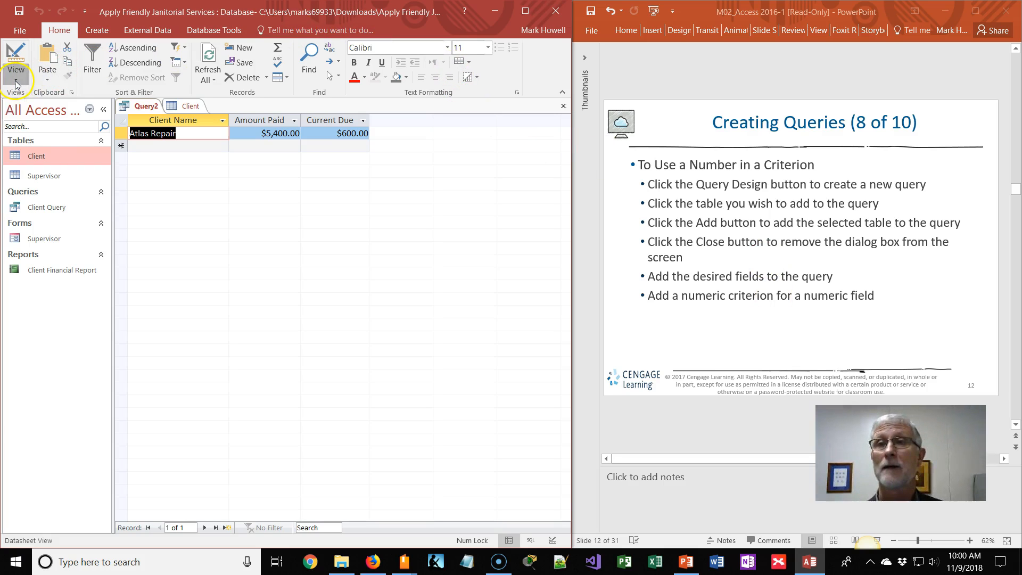
left_click(42, 159)
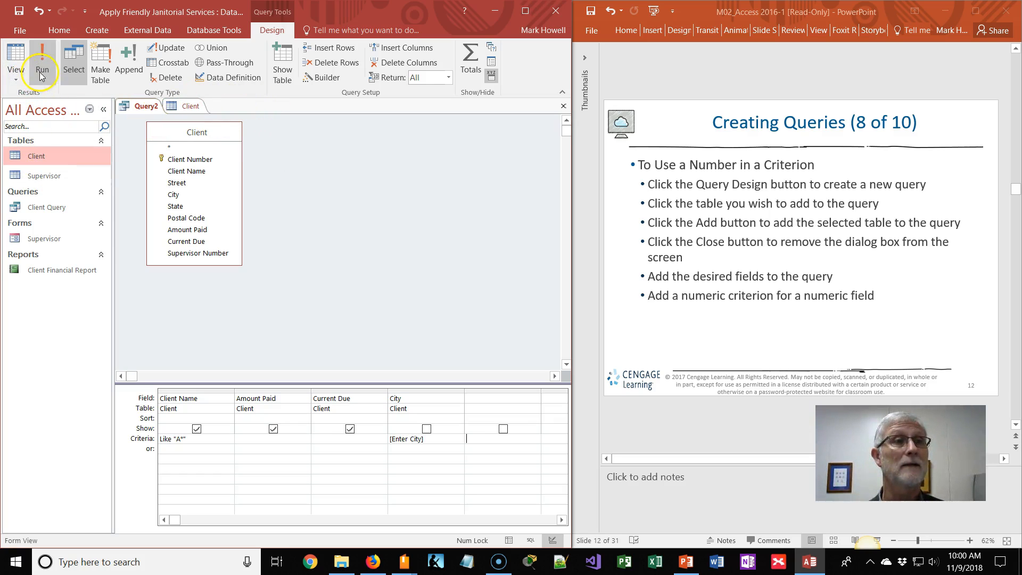
left_click(39, 10)
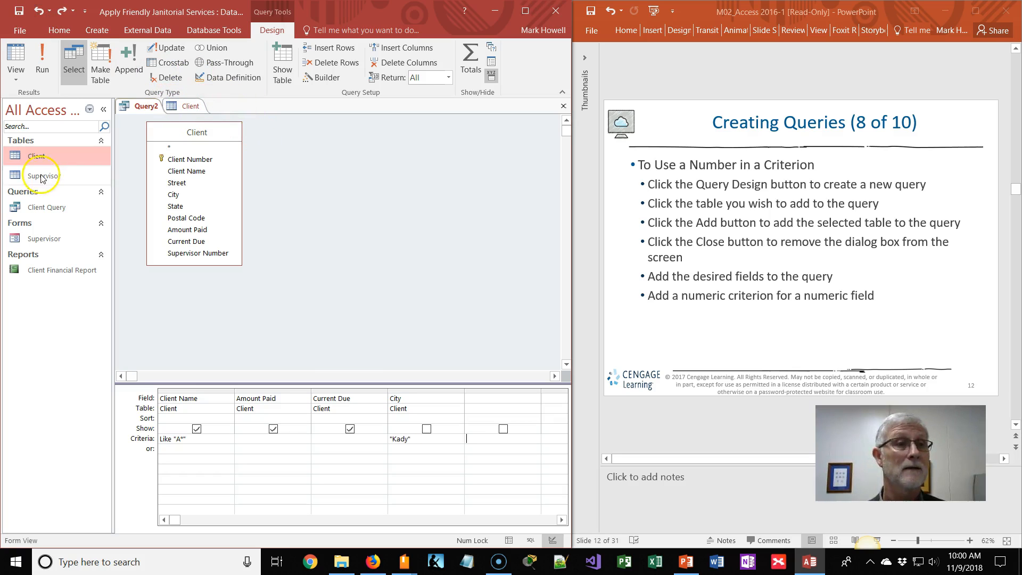
Step: Create a new Design view query based on the Client table, and enlarge its field list to show every field
left_click(96, 31)
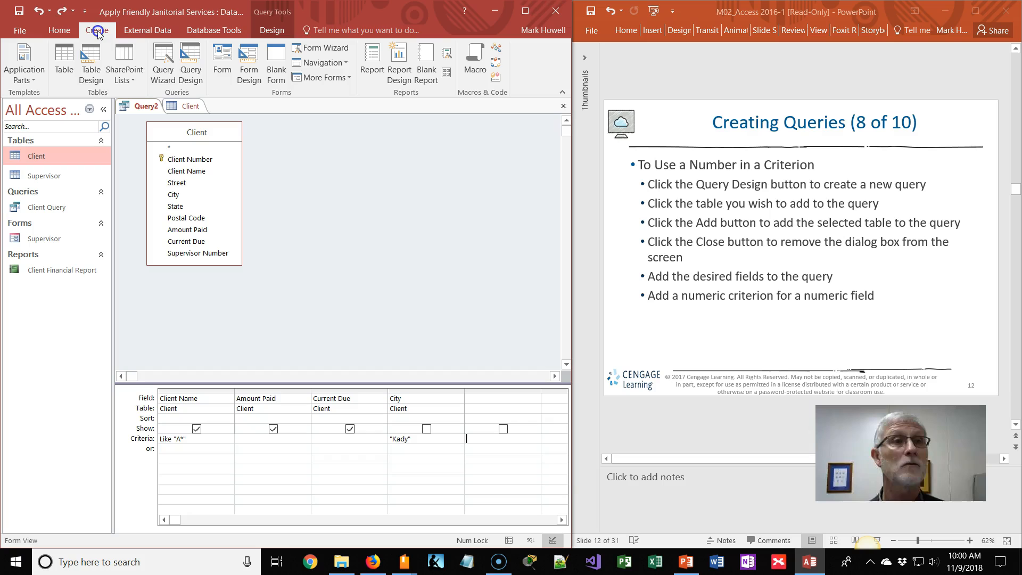
left_click(189, 80)
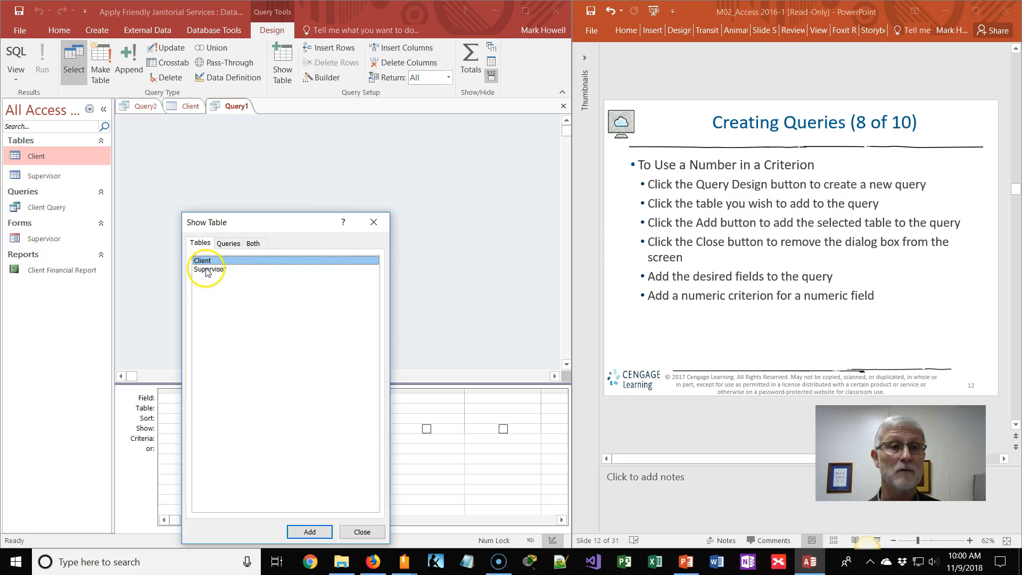
left_click(310, 532)
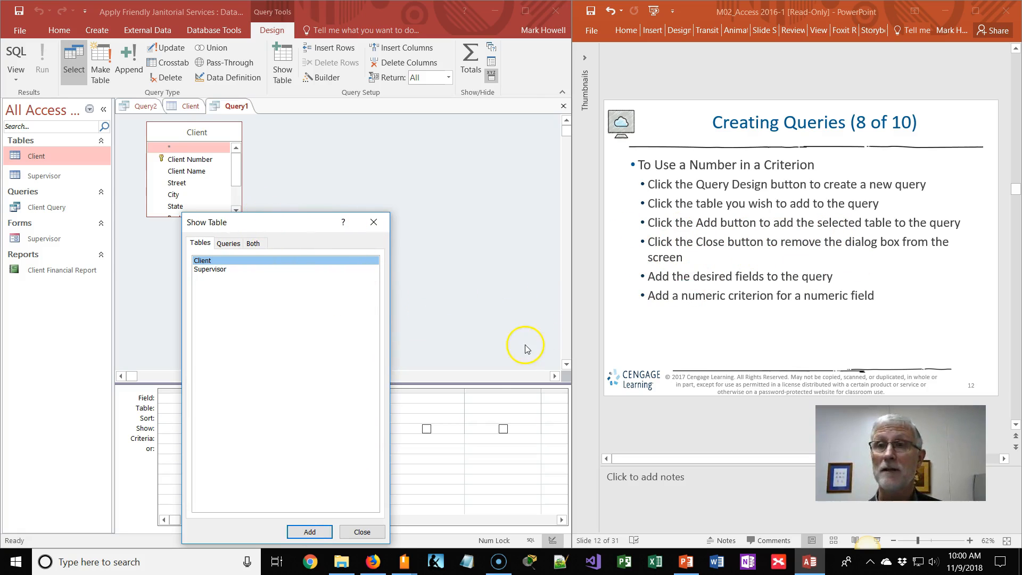
left_click(362, 531)
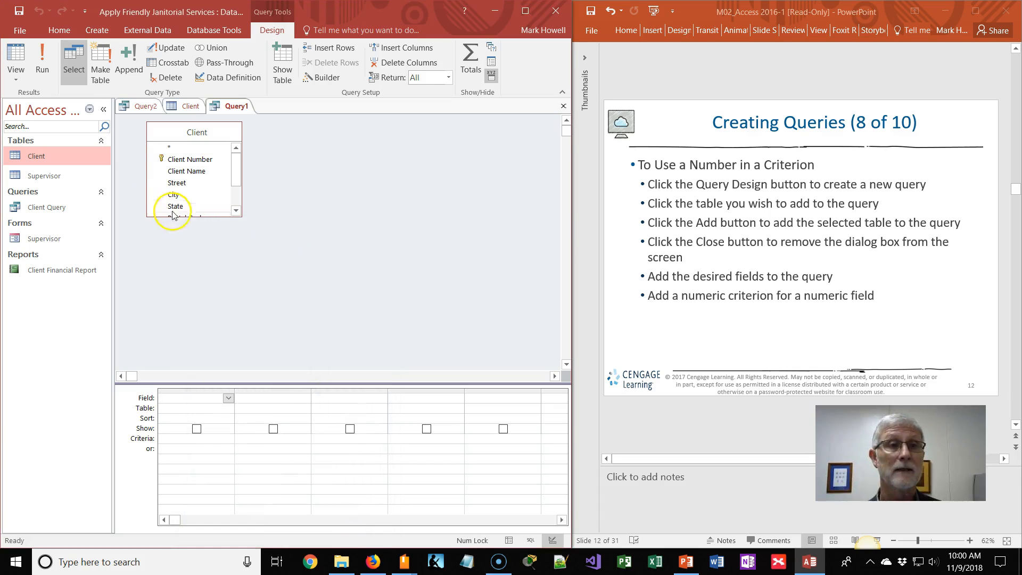
left_click_drag(205, 217, 214, 266)
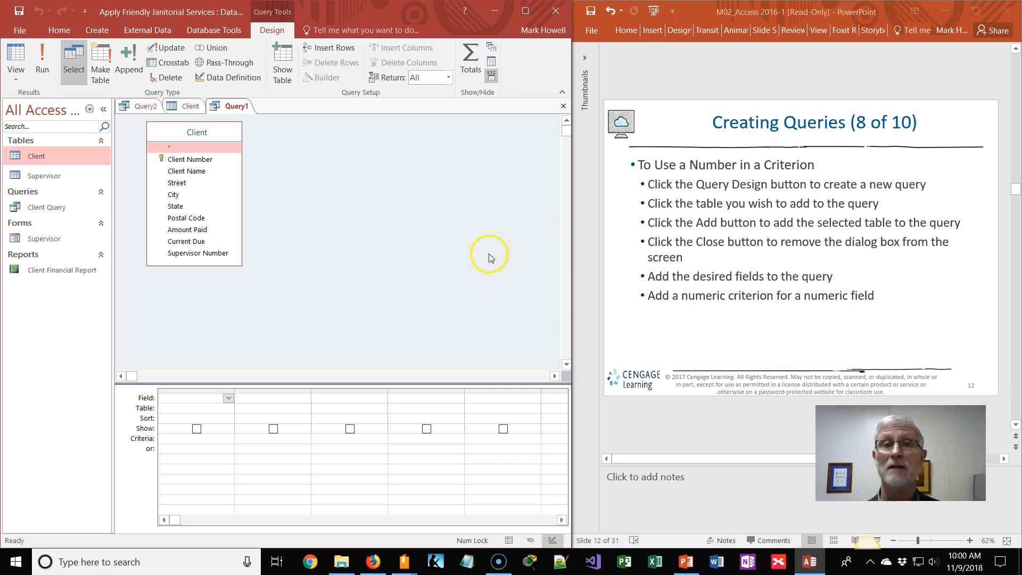
Step: Add the Client Name, Amount Paid and Current Due fields to the new query's design grid
double_click(196, 172)
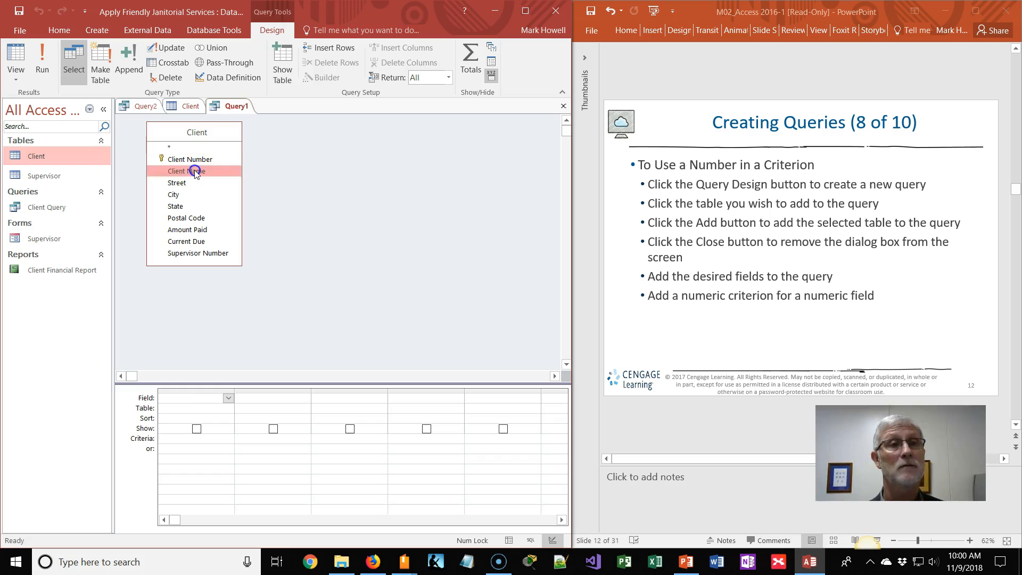
double_click(197, 230)
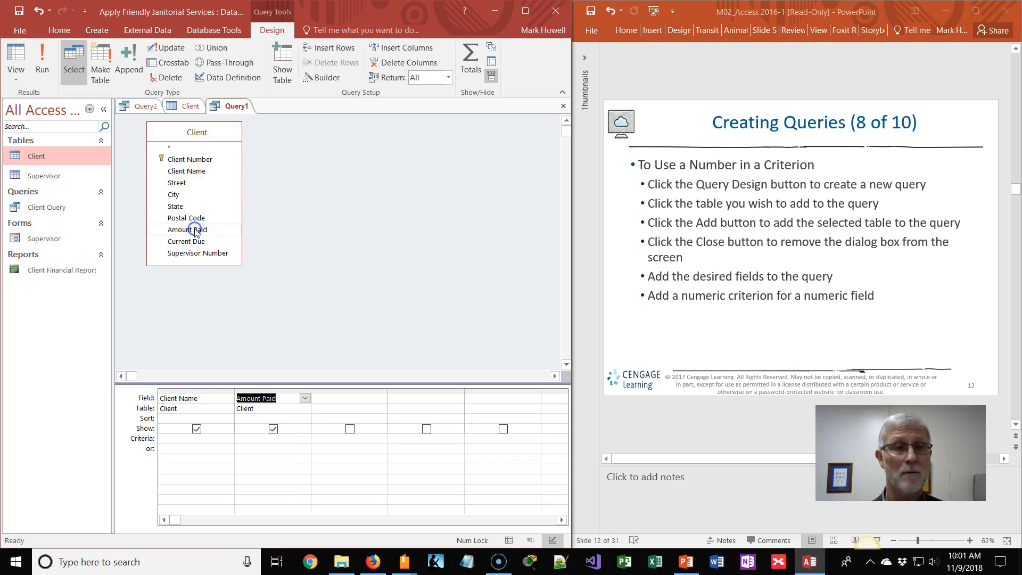
double_click(196, 243)
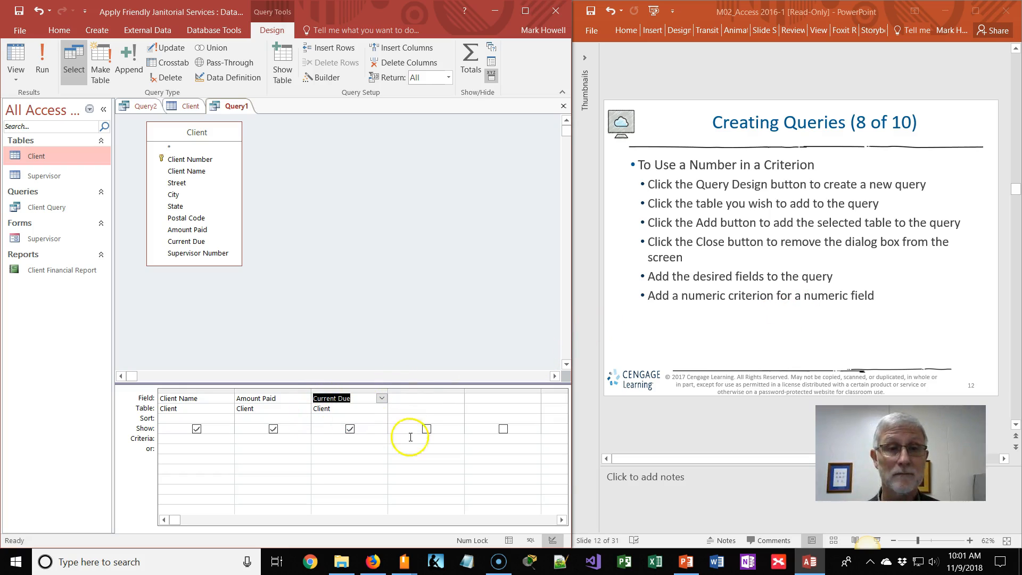
Step: Check the Current Due amounts in the Client table for a value to use as the numeric criterion
left_click(340, 440)
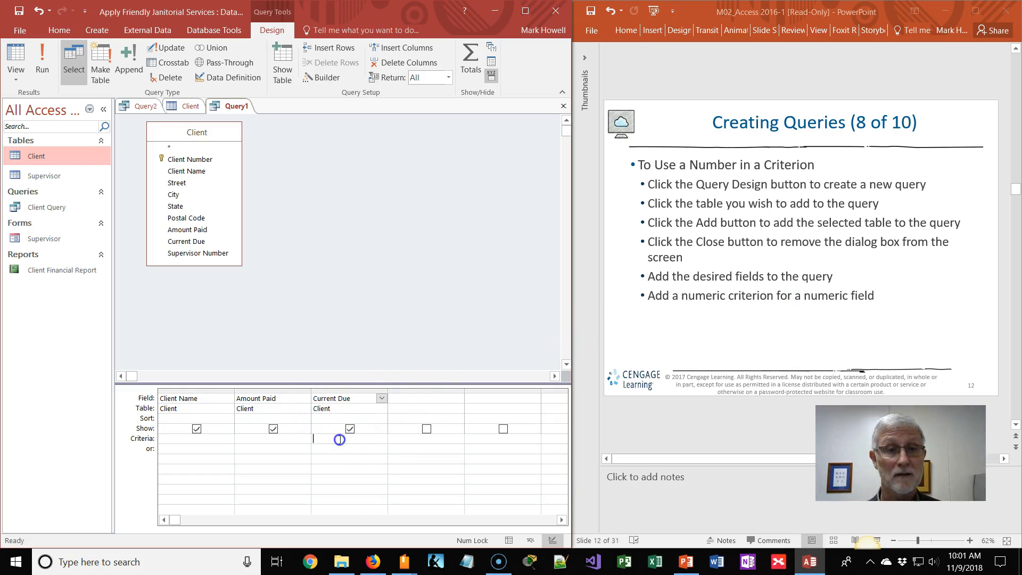
left_click(186, 107)
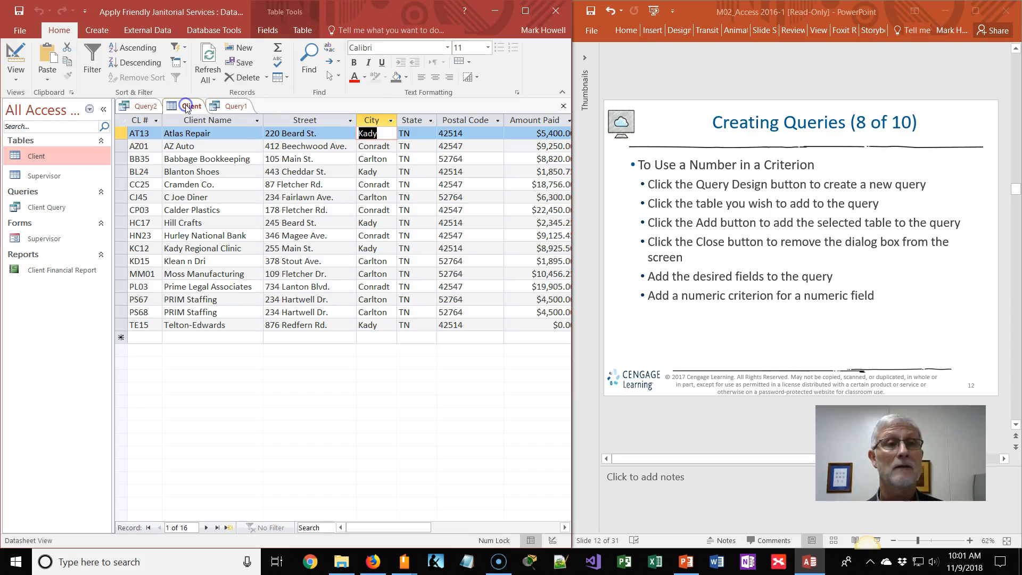
left_click_drag(376, 529, 419, 530)
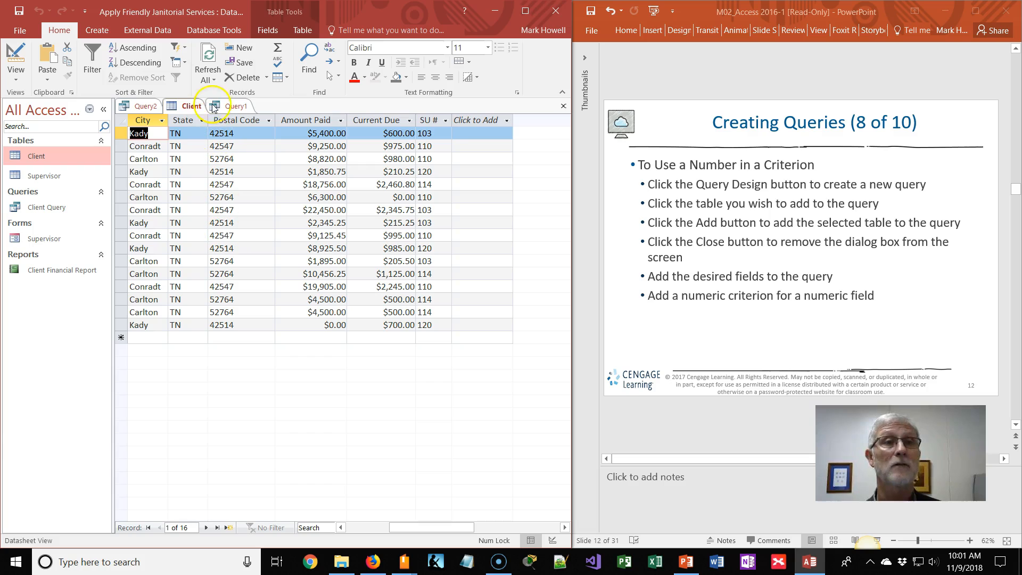
Step: Return to the new query, enter 500 as the Current Due criterion, and display the results in Datasheet view
left_click(229, 107)
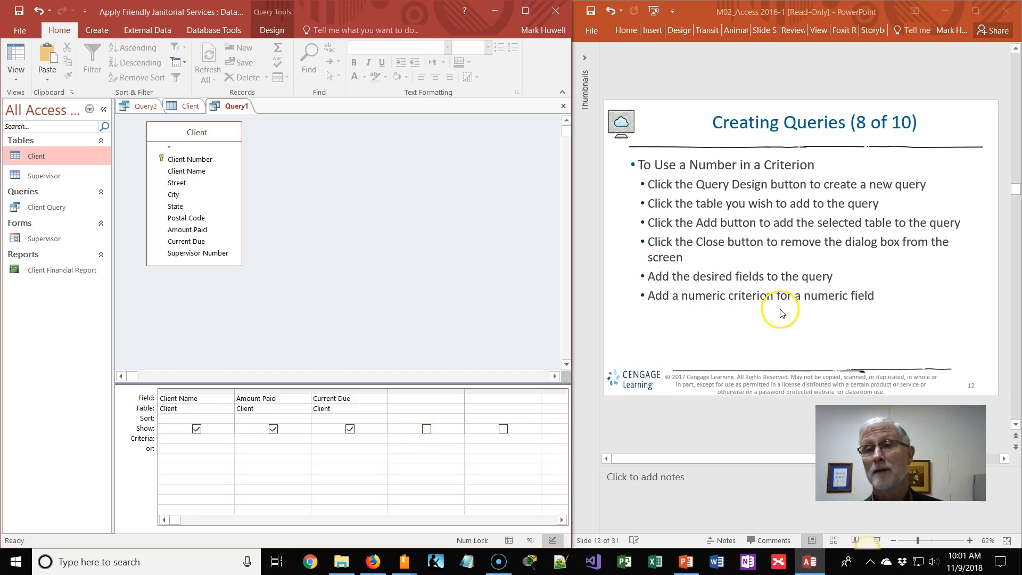
left_click(335, 438)
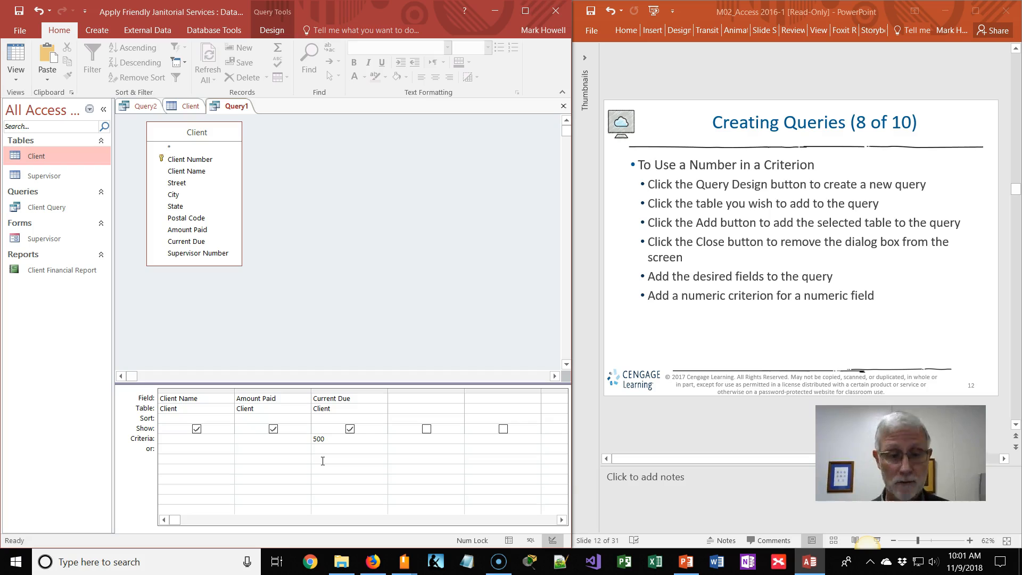
key("Tab")
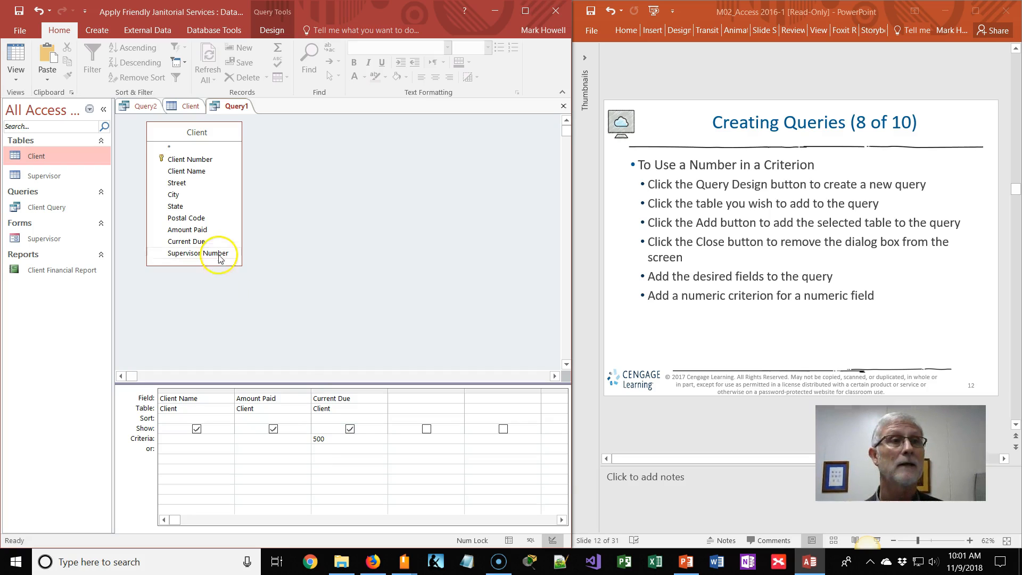
left_click(16, 74)
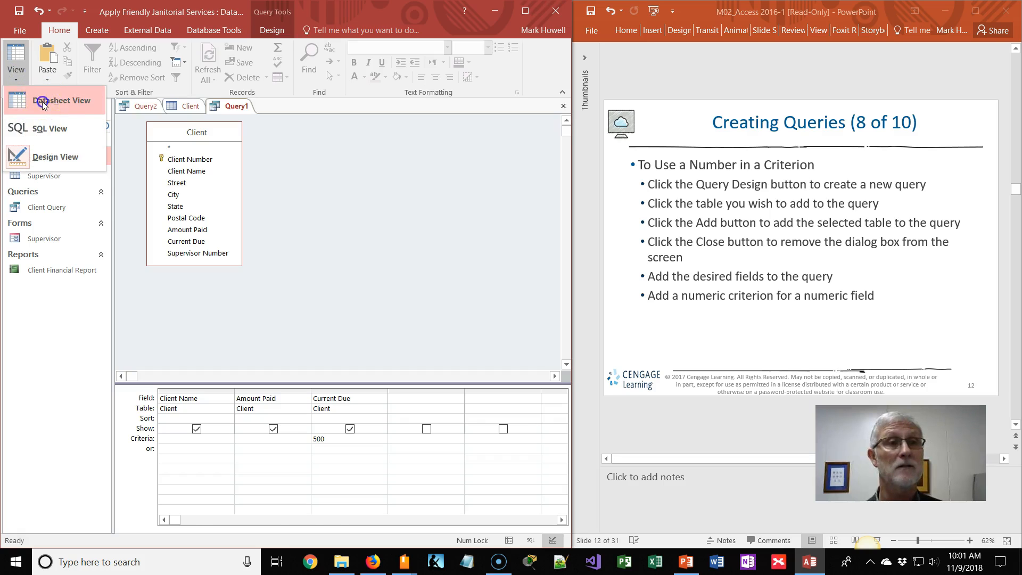
left_click(45, 102)
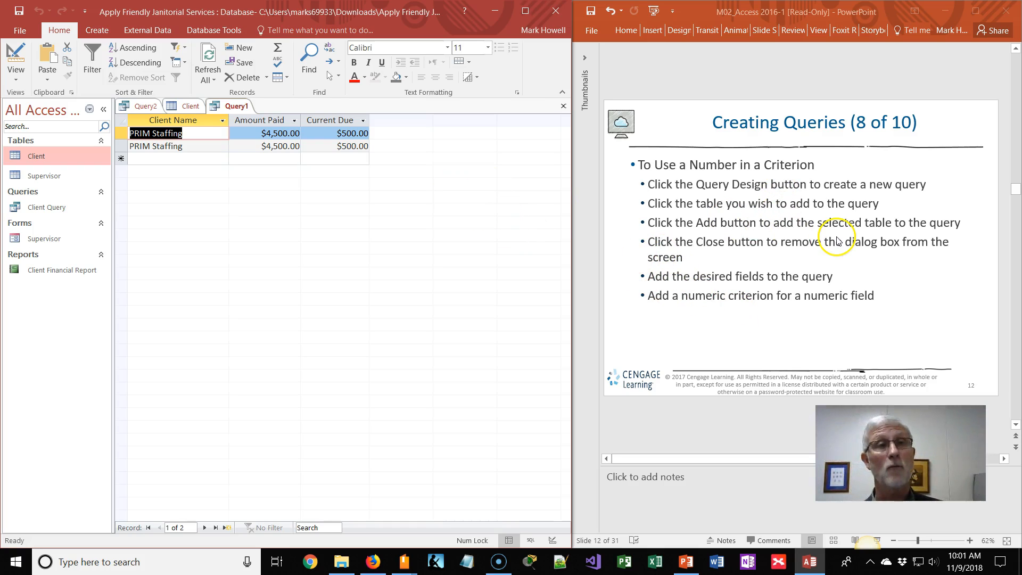
Step: Back in Design view, change the Current Due criterion to >500 following the comparison operator slide, and run the query
scroll(835, 242, "down", 1)
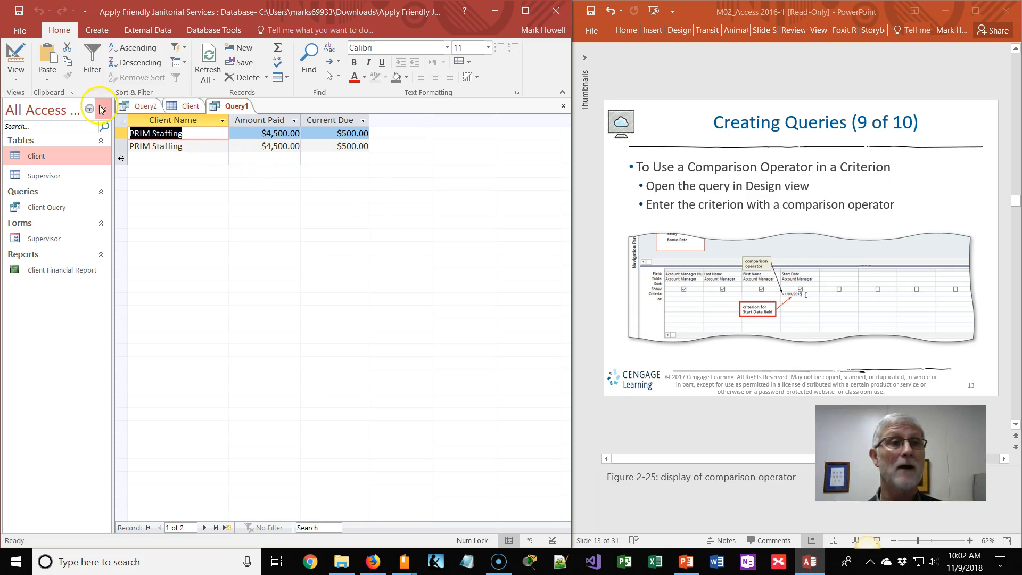
left_click(19, 77)
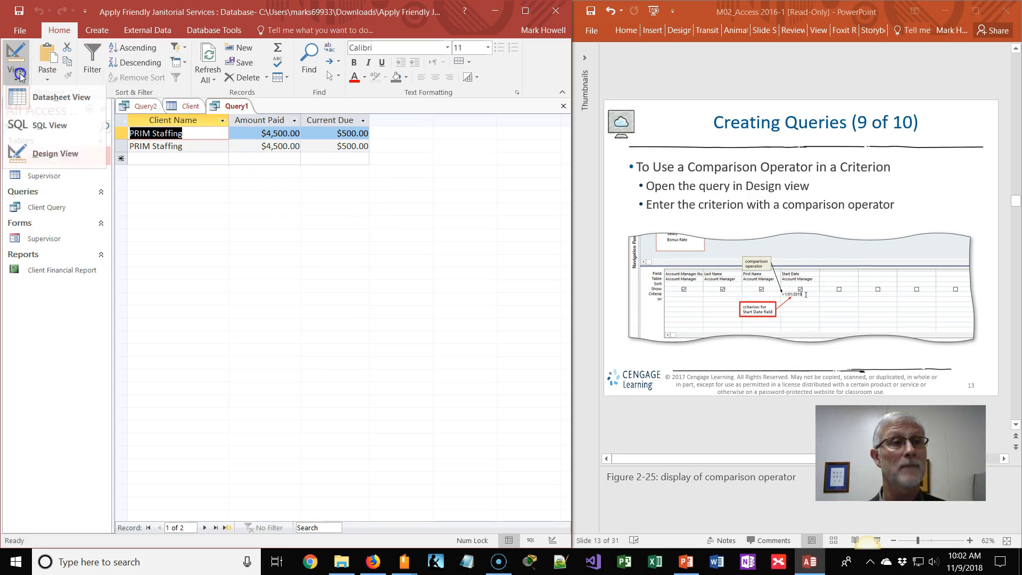
left_click(49, 157)
left_click(325, 439)
type("500")
left_click(311, 442)
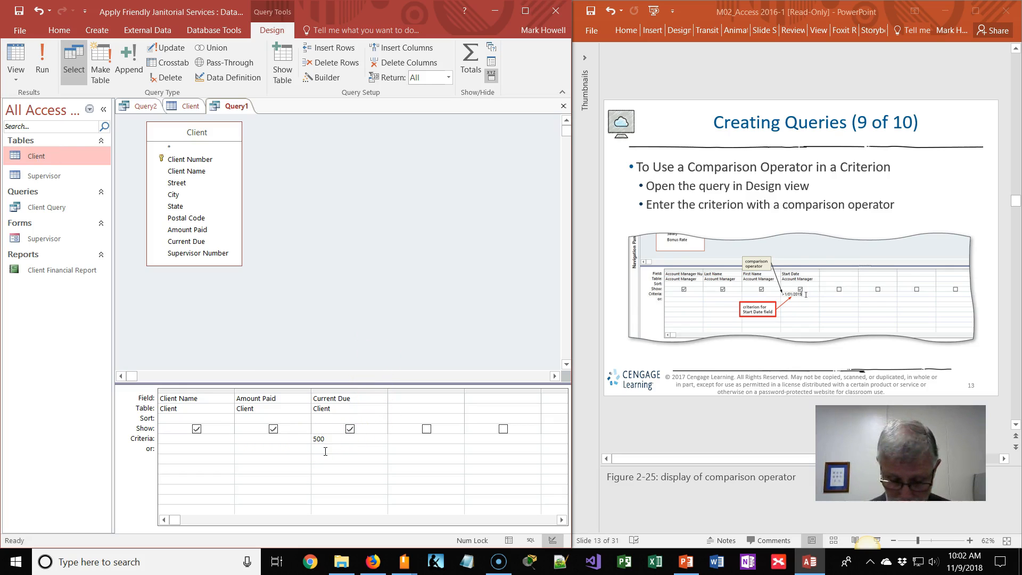
type(">")
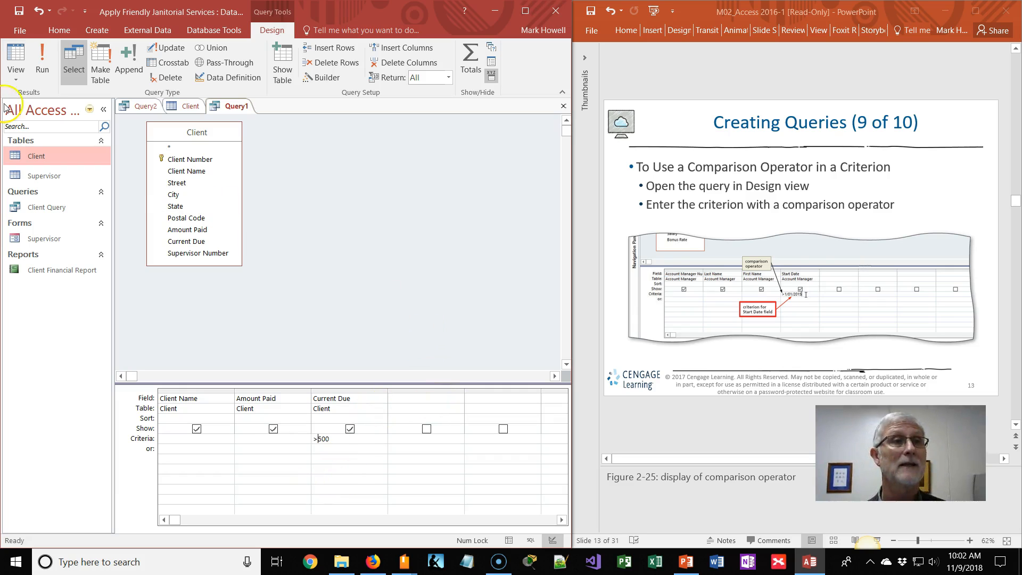
left_click(41, 50)
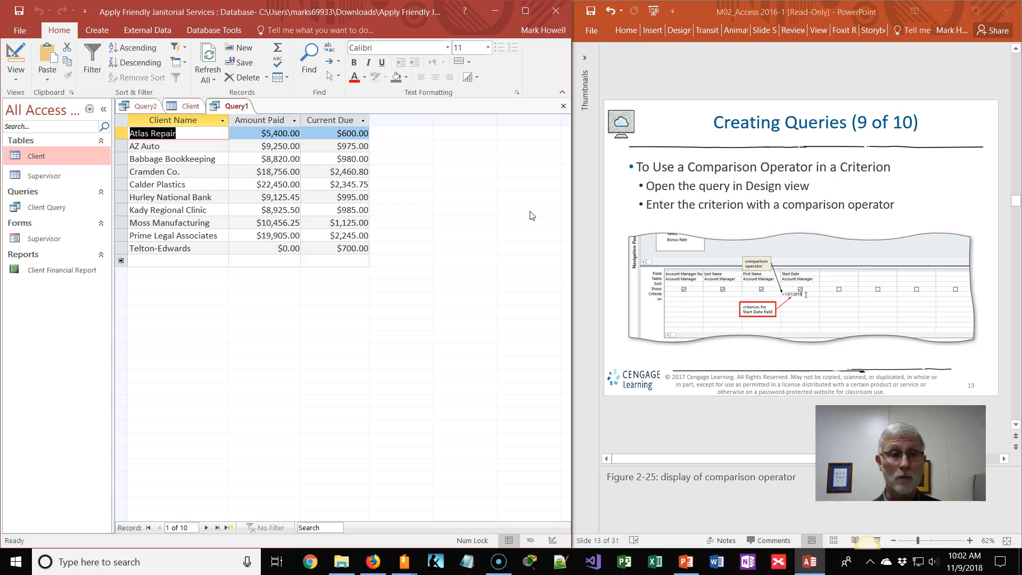
Step: Following the compound criteria slide, check the Client table's amounts and enter <10000 for Amount Paid in the same Criteria row as Current Due
scroll(801, 215, "down", 1)
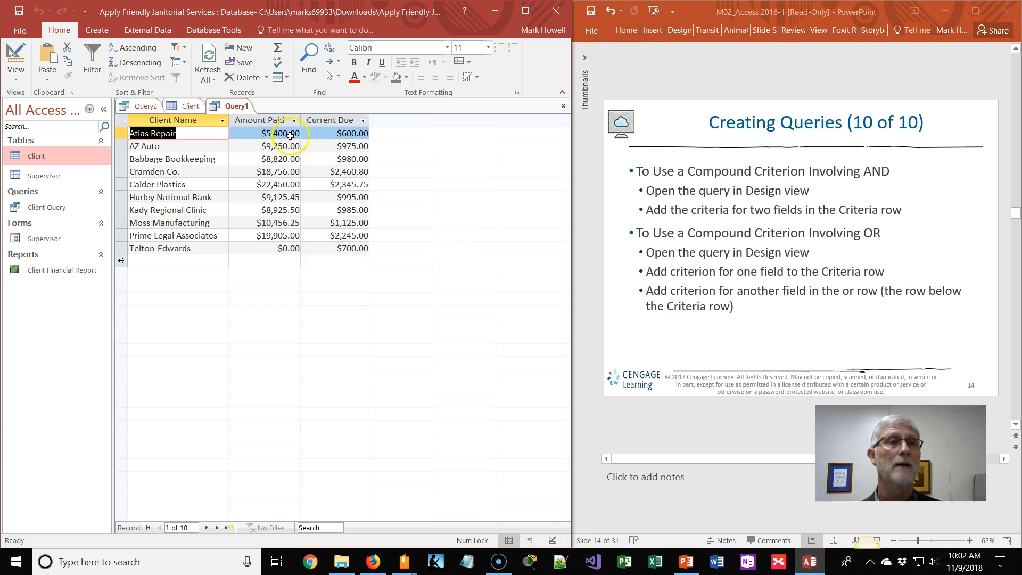
left_click(14, 77)
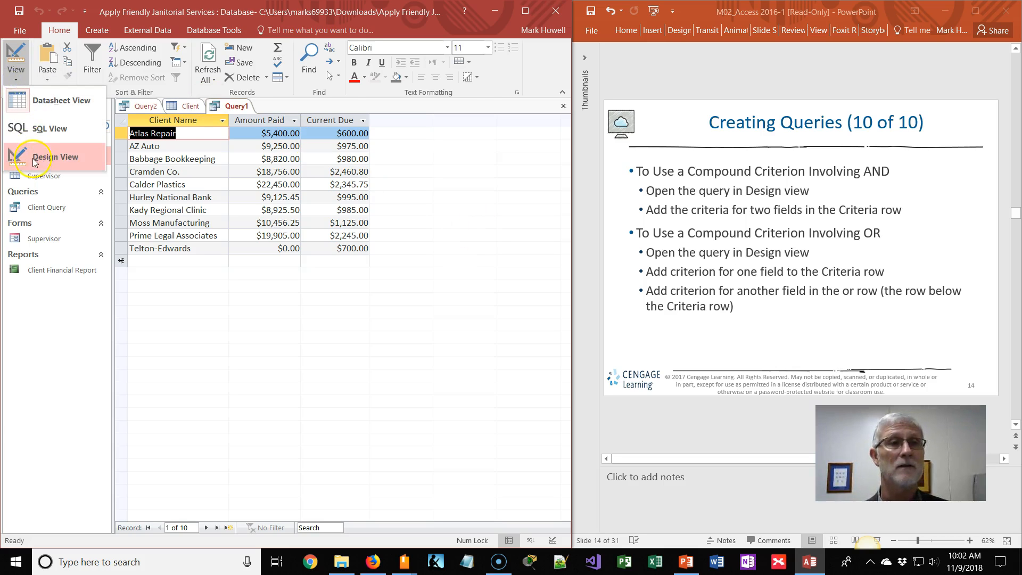
left_click(35, 161)
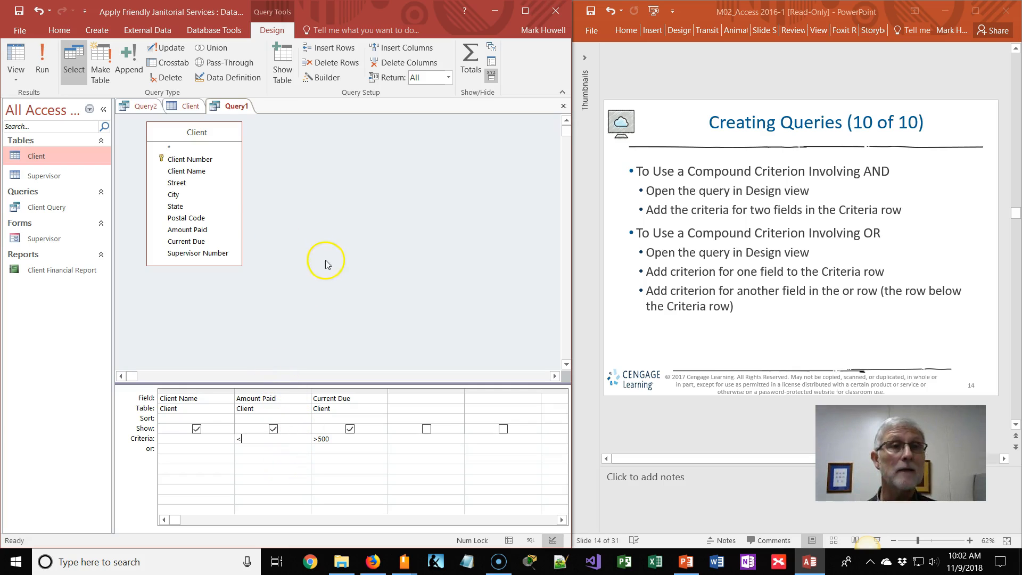
left_click(191, 106)
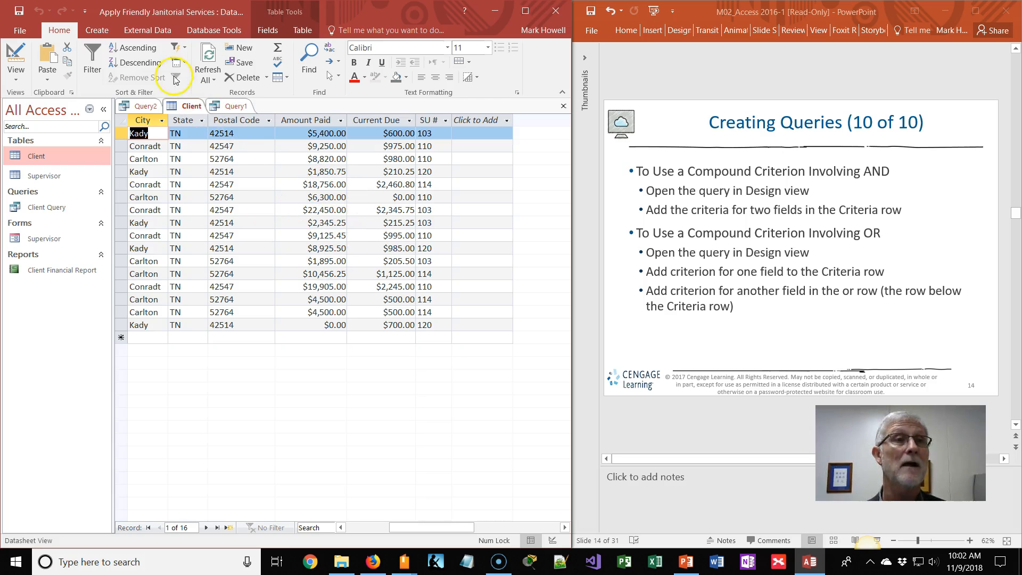
left_click(237, 107)
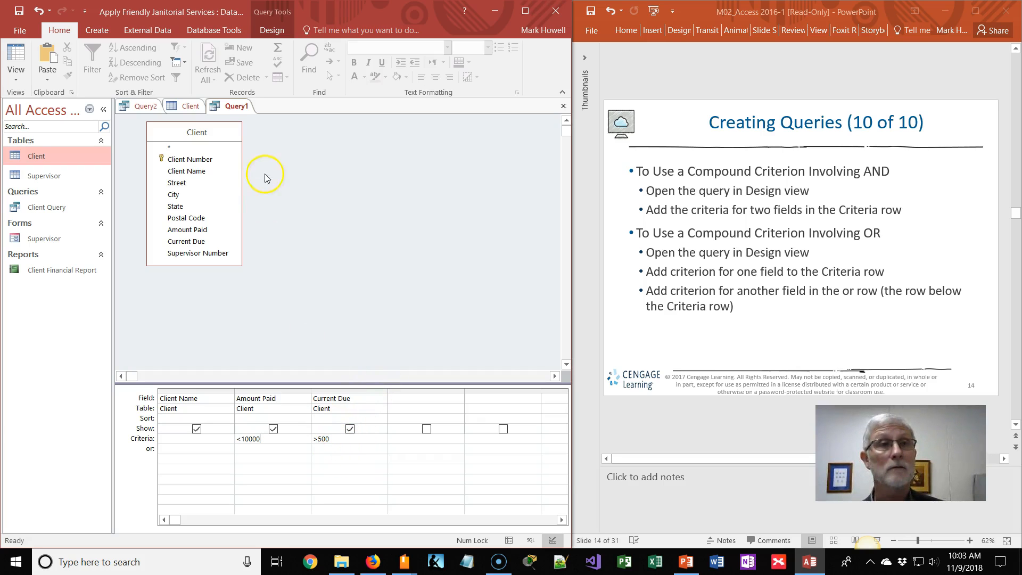
Step: Recheck the Amount Paid values in the Client table, and display the compound AND query's results in Datasheet view
left_click(186, 106)
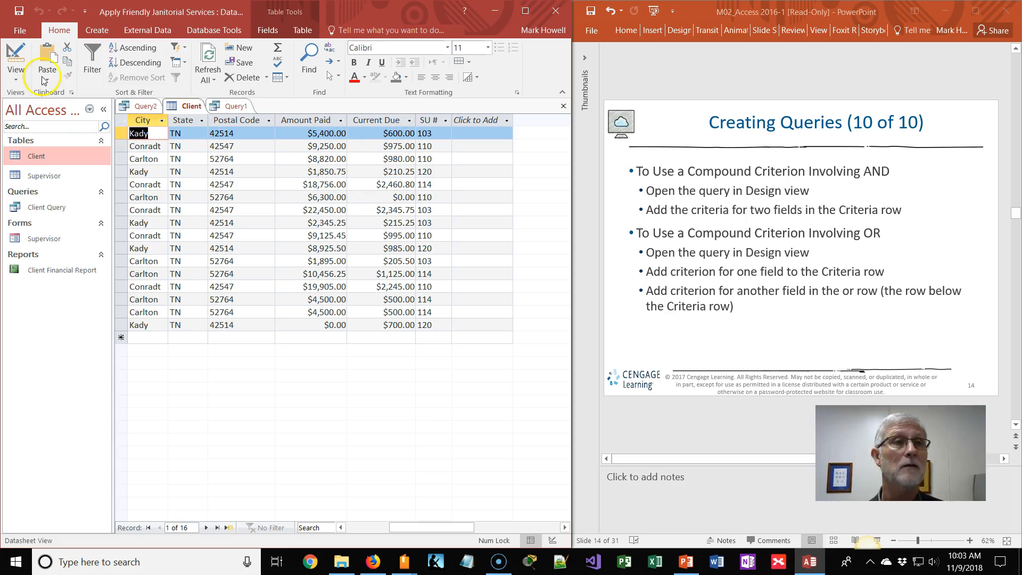
left_click(229, 106)
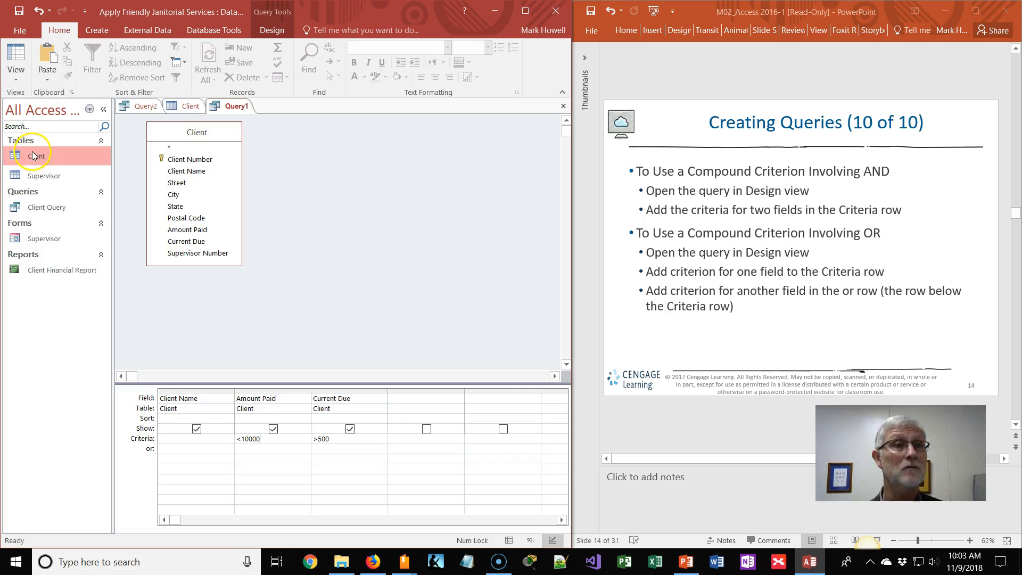
left_click(16, 77)
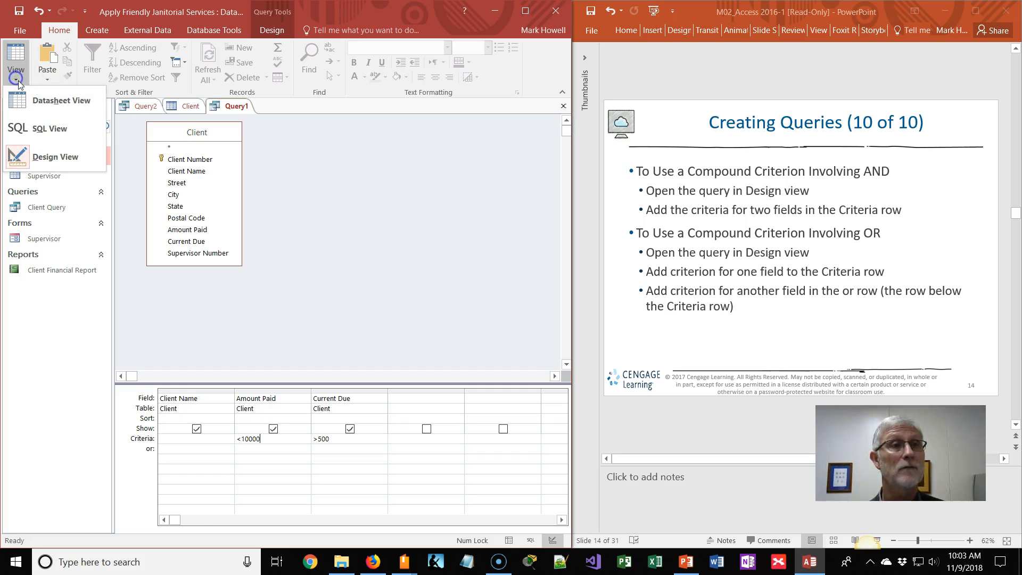
left_click(39, 104)
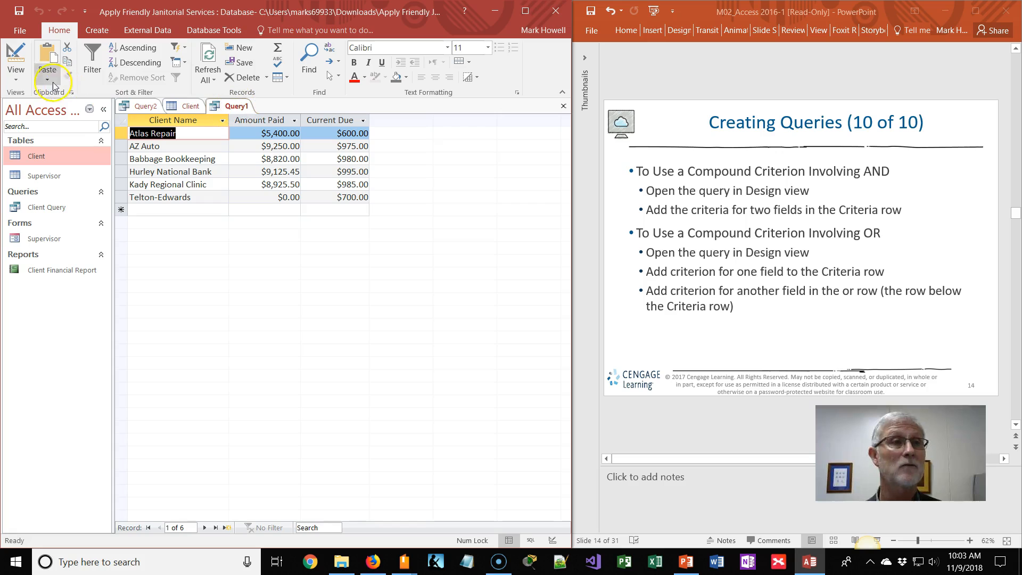
Step: In Design view, move the <10000 Amount Paid criterion down to the or row, and run the query
left_click(16, 76)
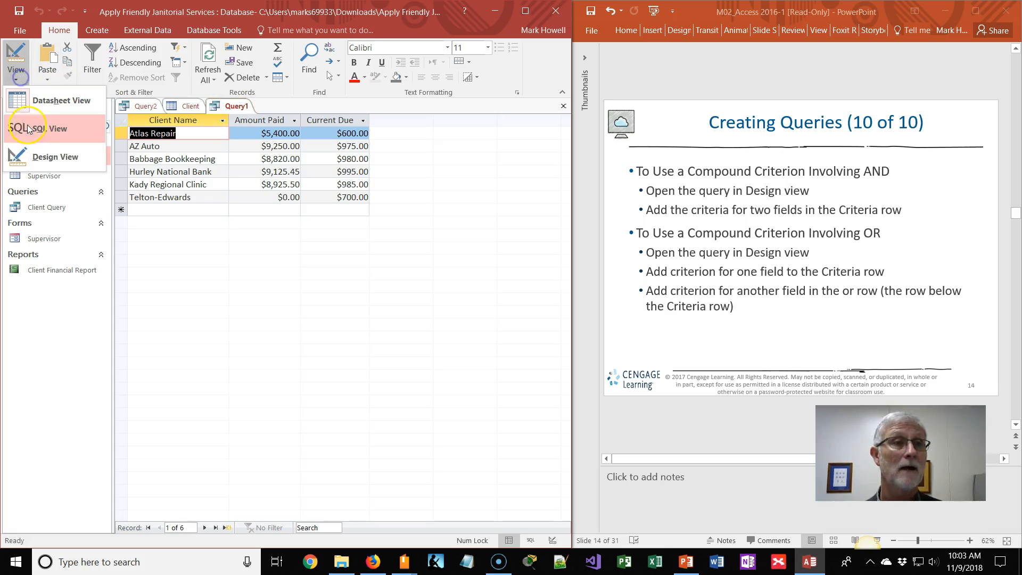
left_click(36, 161)
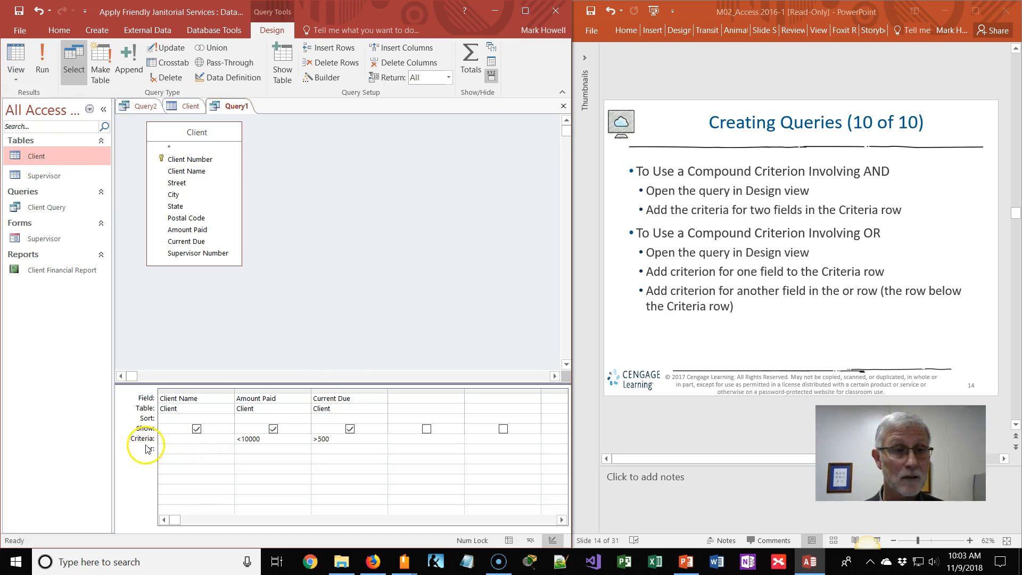
left_click(261, 438)
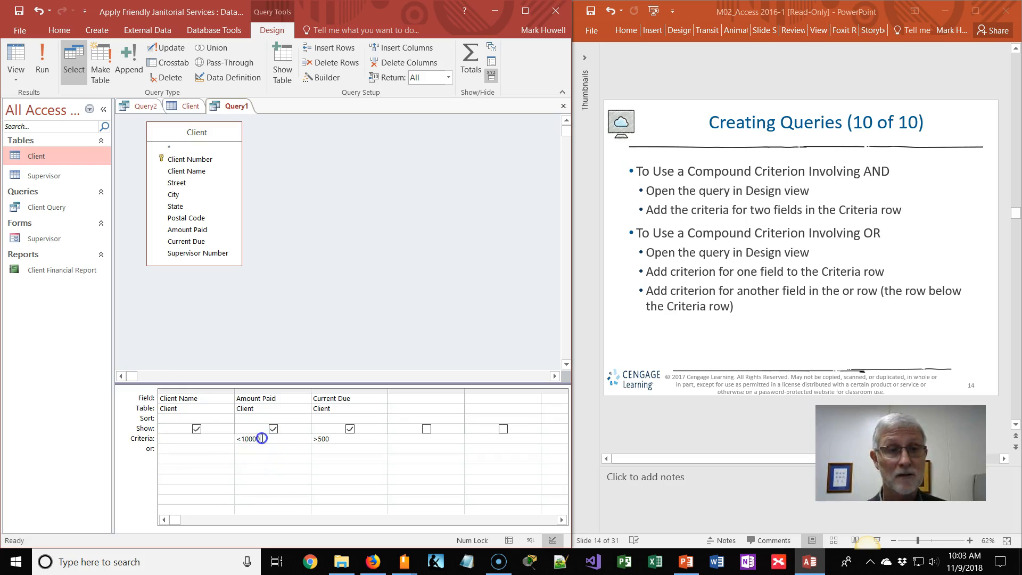
right_click(260, 440)
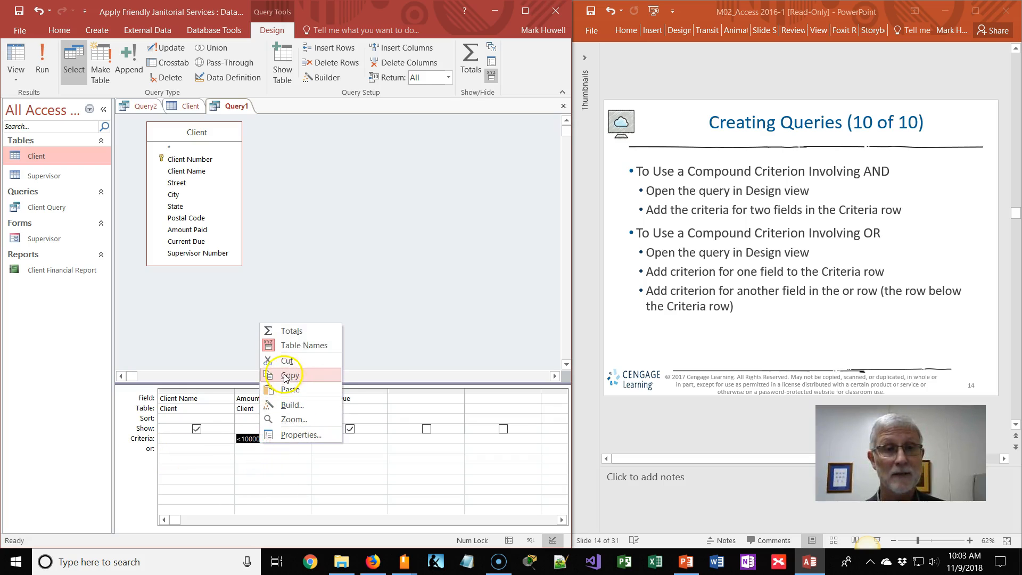
left_click(284, 360)
right_click(257, 448)
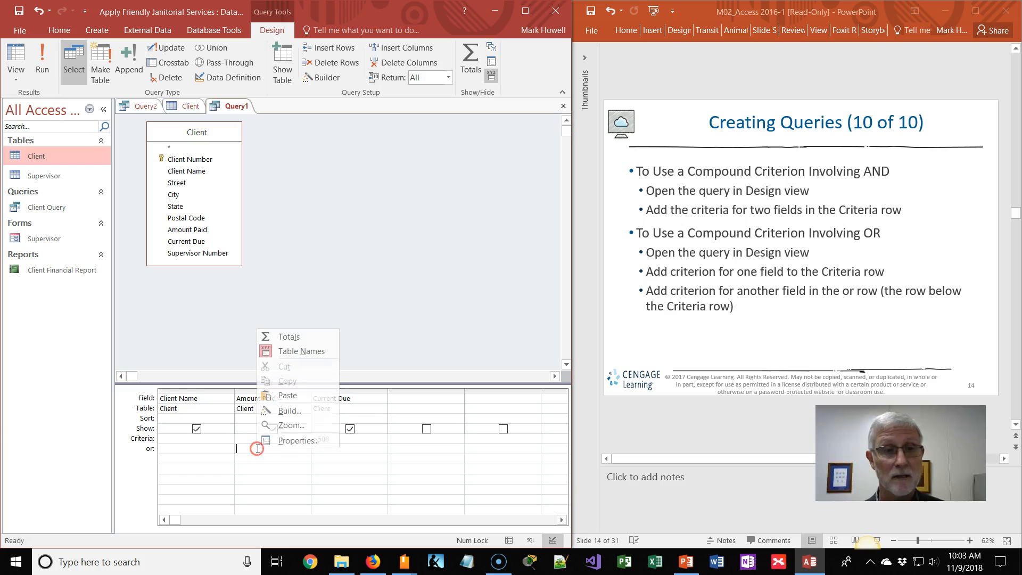
left_click(288, 397)
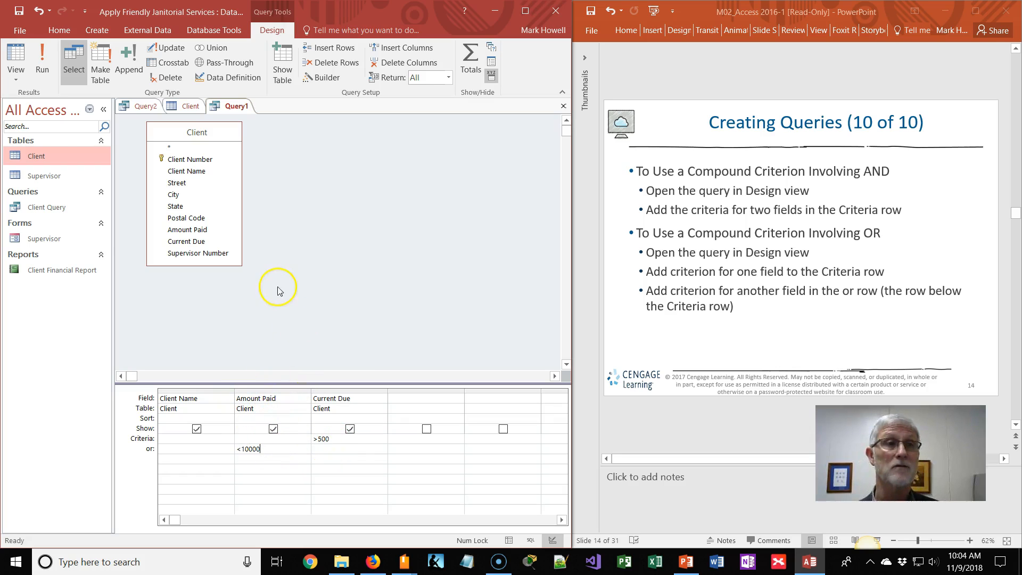
left_click(43, 59)
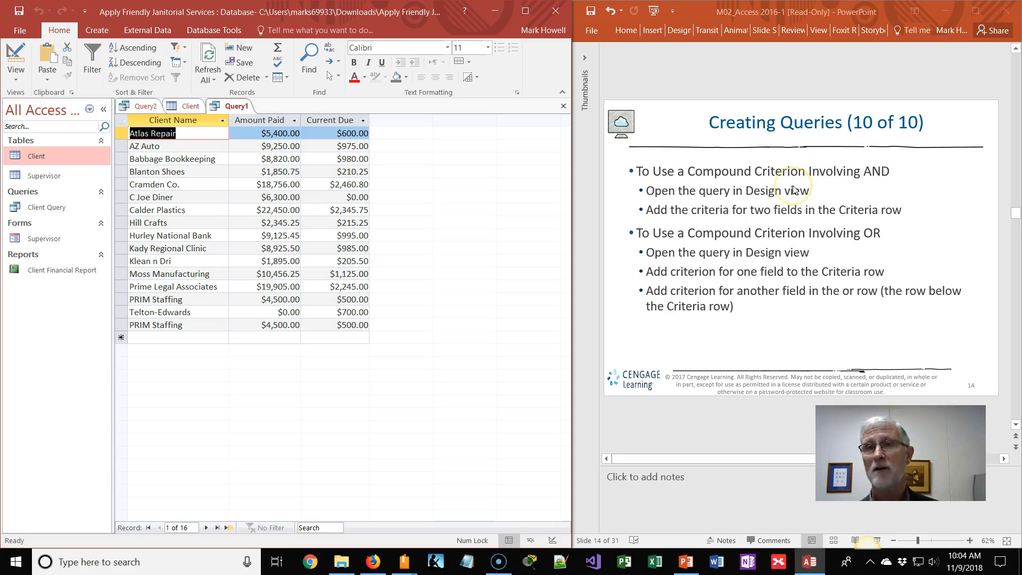
Step: Return the query to Design view and clear the design grid by deleting the Client Name, Amount Paid and Current Due columns
scroll(793, 189, "down", 1)
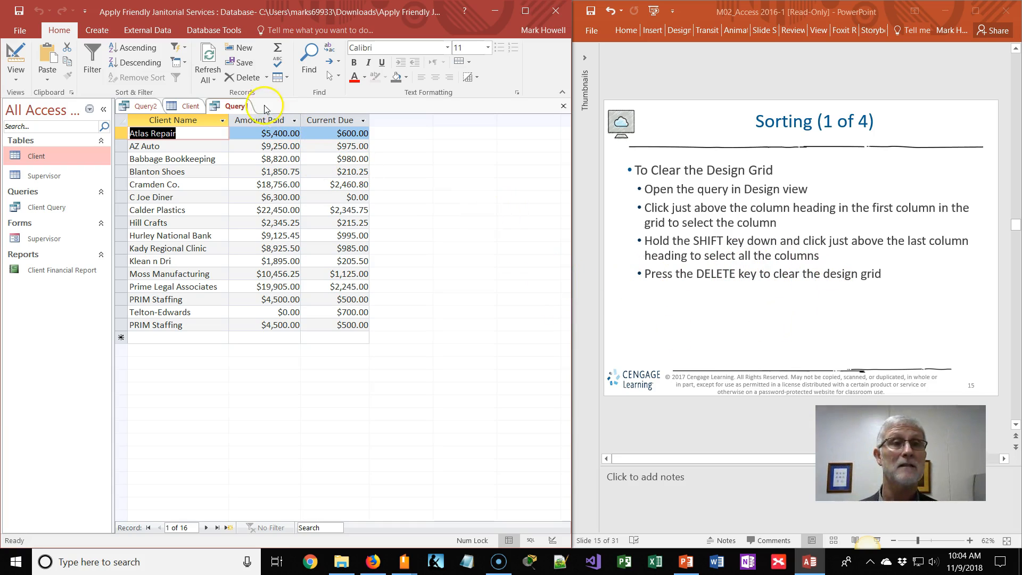
left_click(234, 106)
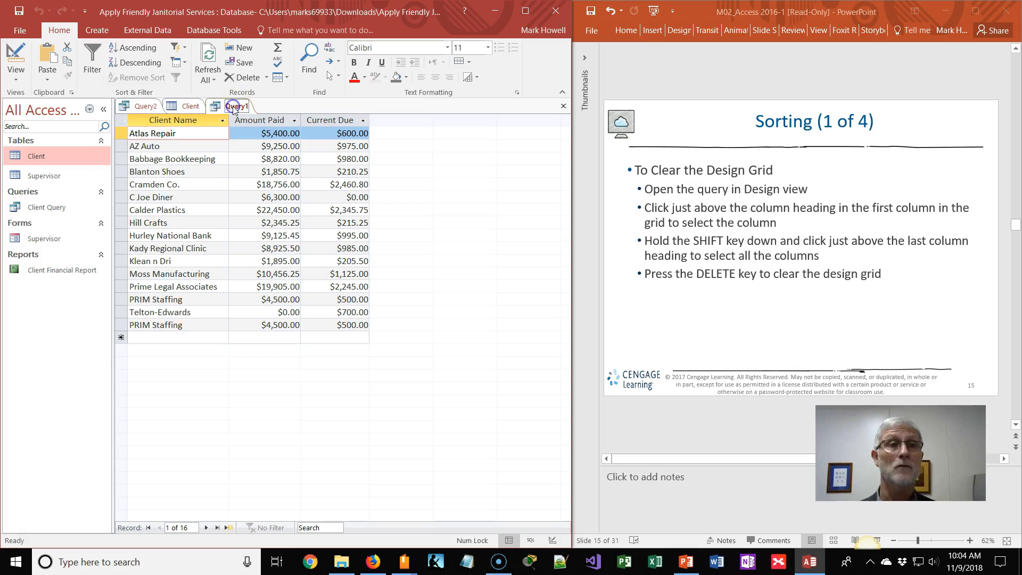
left_click(15, 76)
left_click(50, 159)
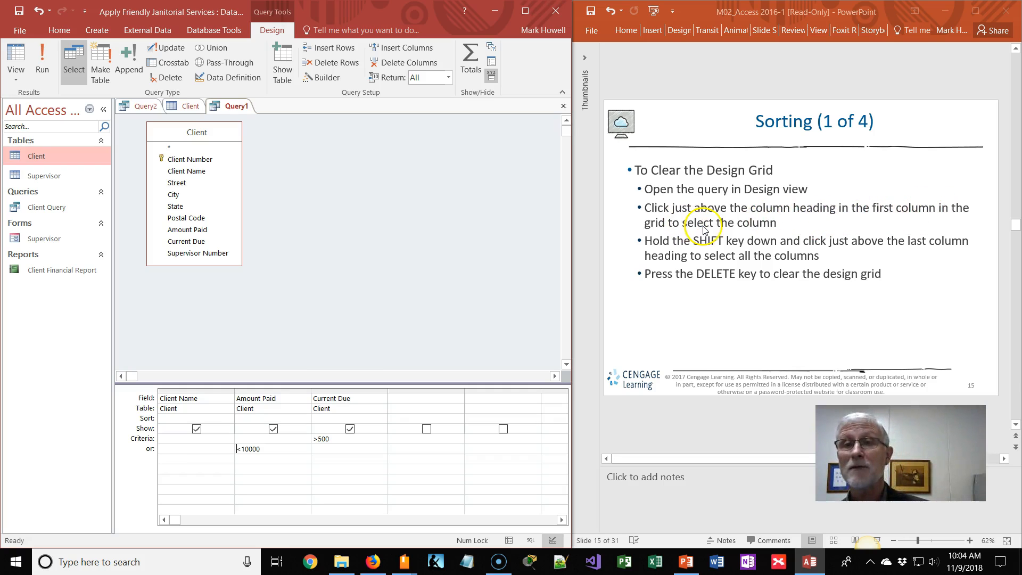
left_click(201, 390)
left_click(202, 396)
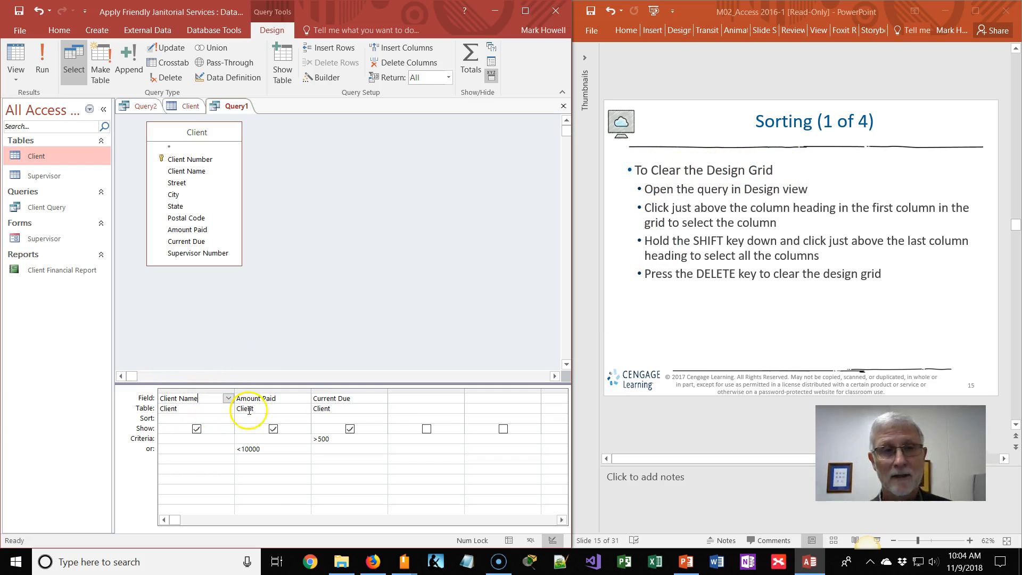
left_click(182, 389)
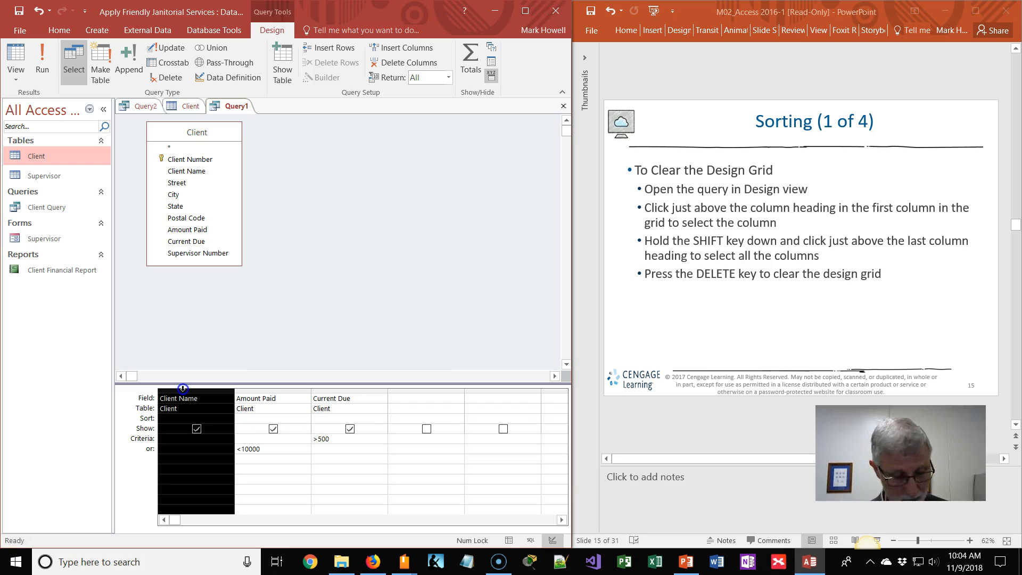
left_click(334, 390, "shift")
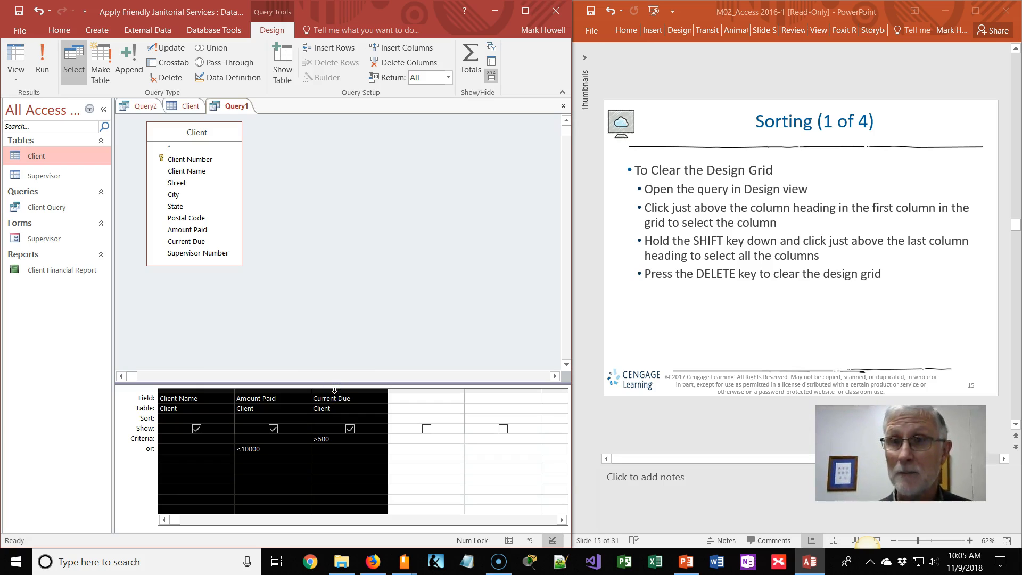
key("Delete")
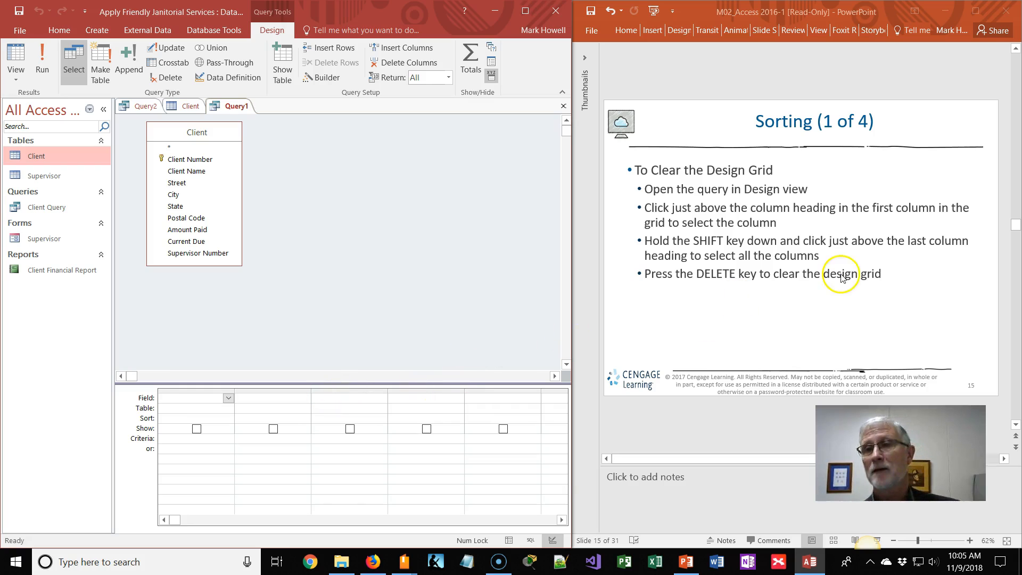
Step: Following the sorting slide, add the Client Name field to the design grid with an Ascending sort, and run the query
scroll(842, 265, "down", 1)
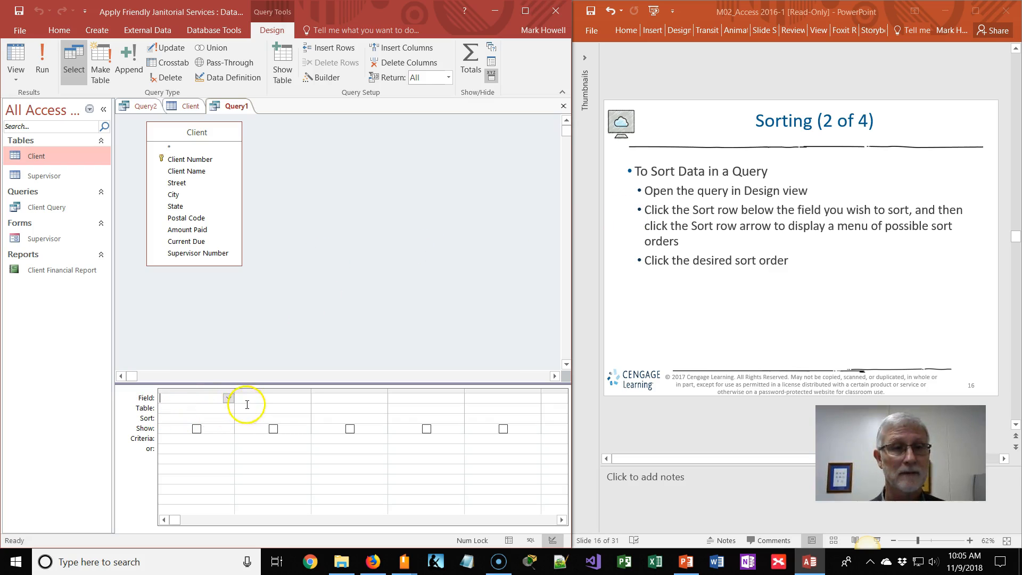
left_click(228, 398)
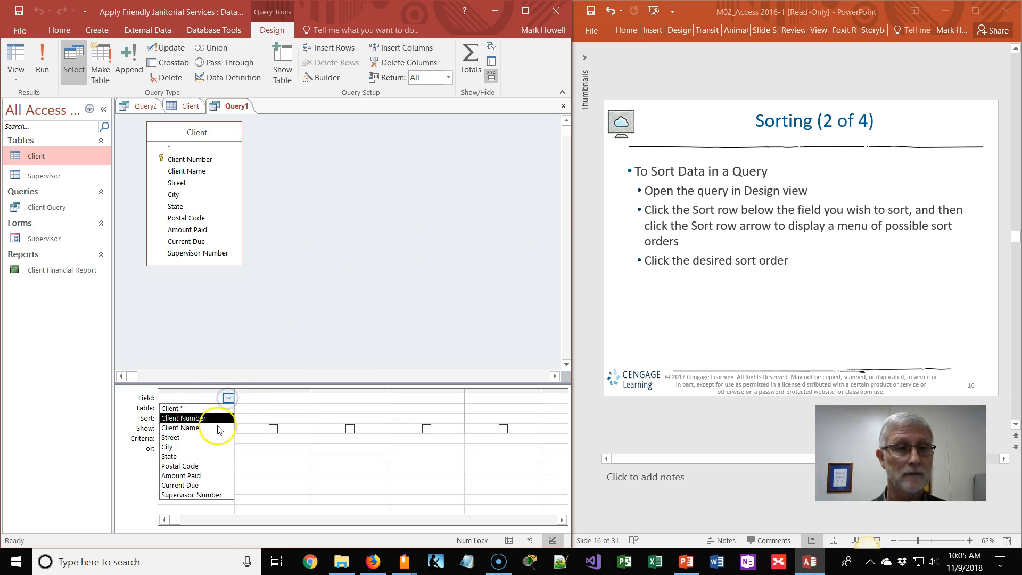
left_click(195, 428)
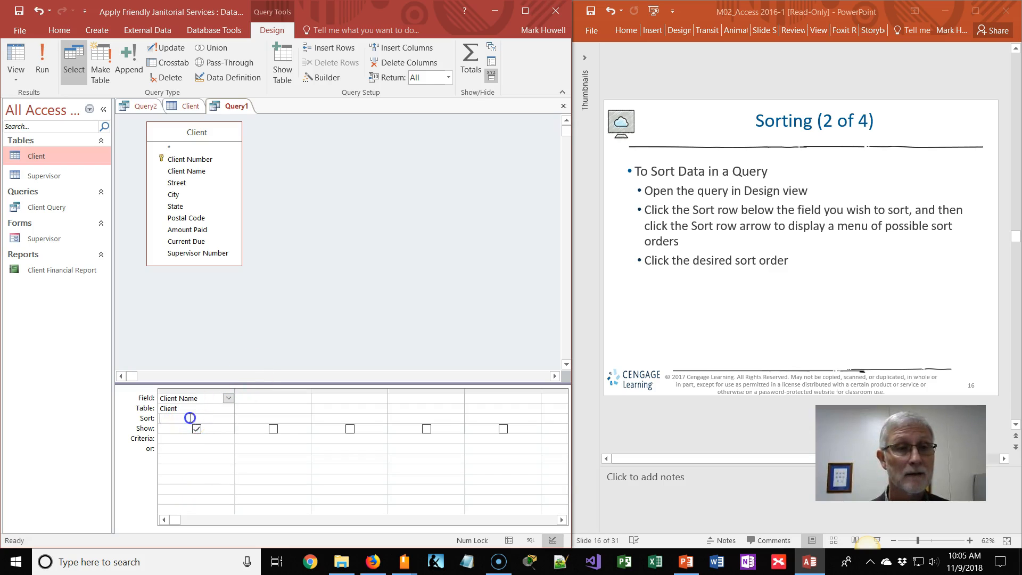
left_click(228, 419)
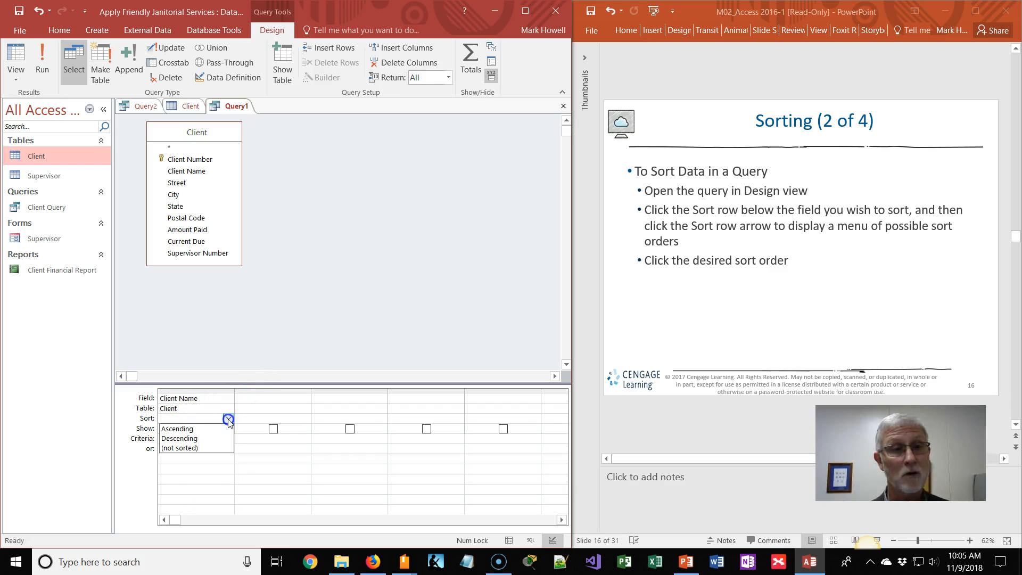
left_click(193, 431)
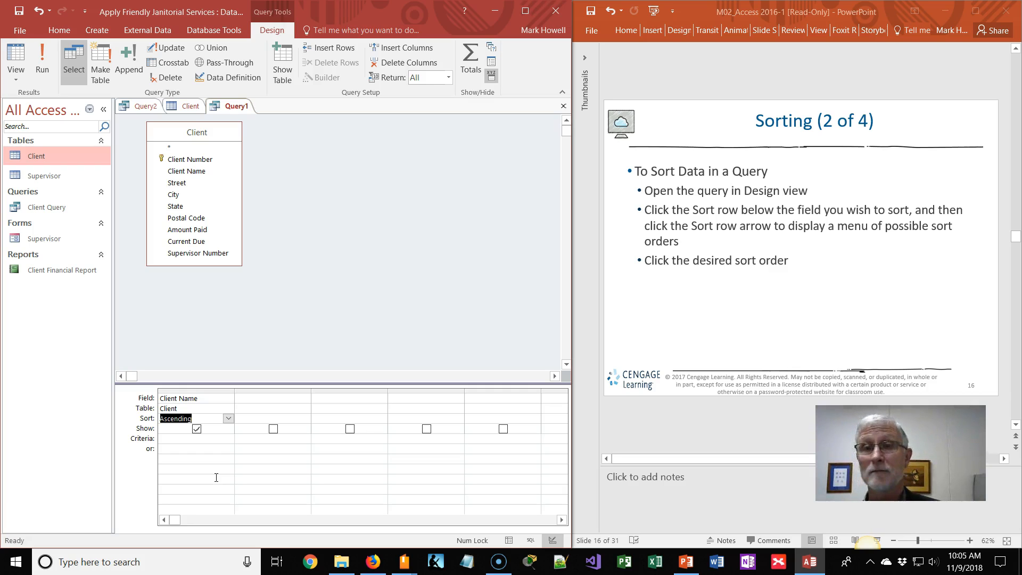
left_click(42, 67)
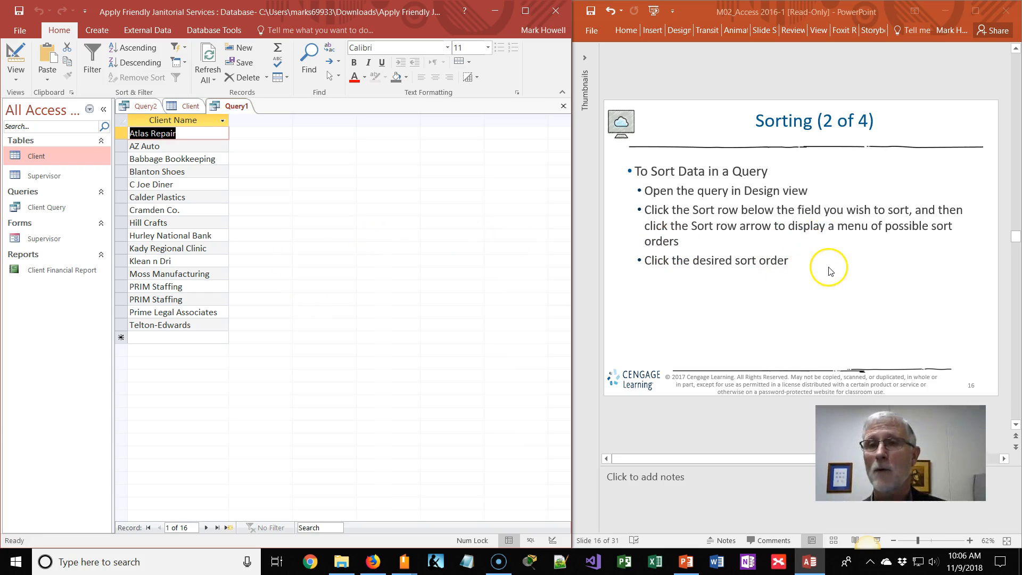
Step: Following the omit-duplicates slide, return to Design view and set the query's Unique Values property to Yes, closing the property sheet
scroll(830, 270, "down", 1)
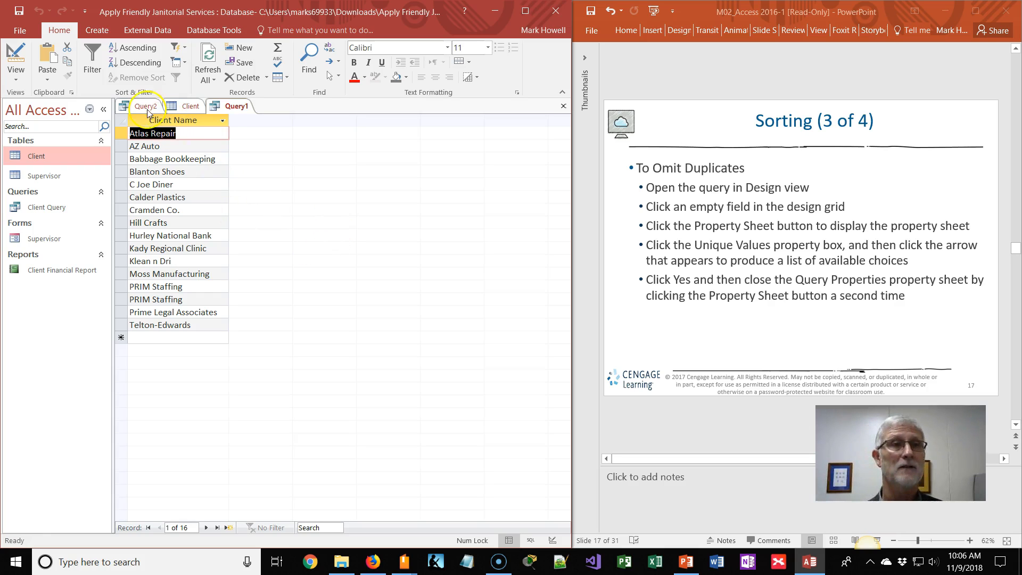
left_click(13, 79)
left_click(48, 160)
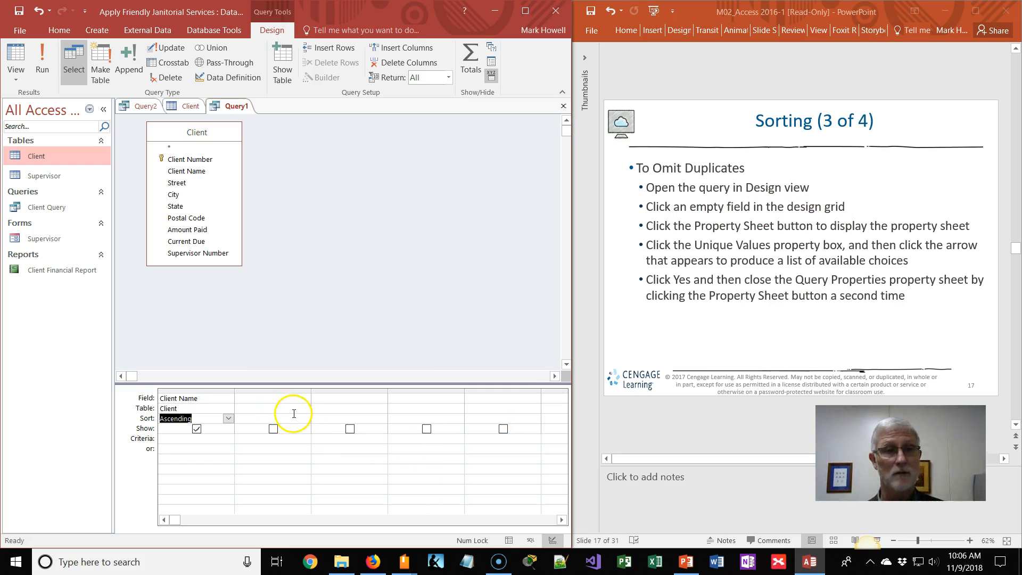
right_click(274, 388)
left_click(308, 502)
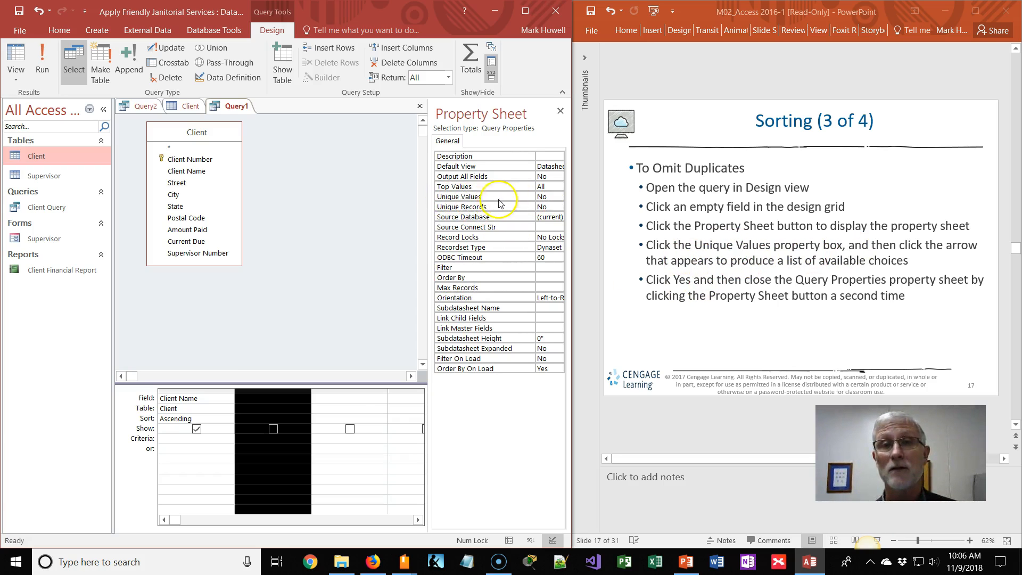
left_click(553, 195)
left_click(558, 196)
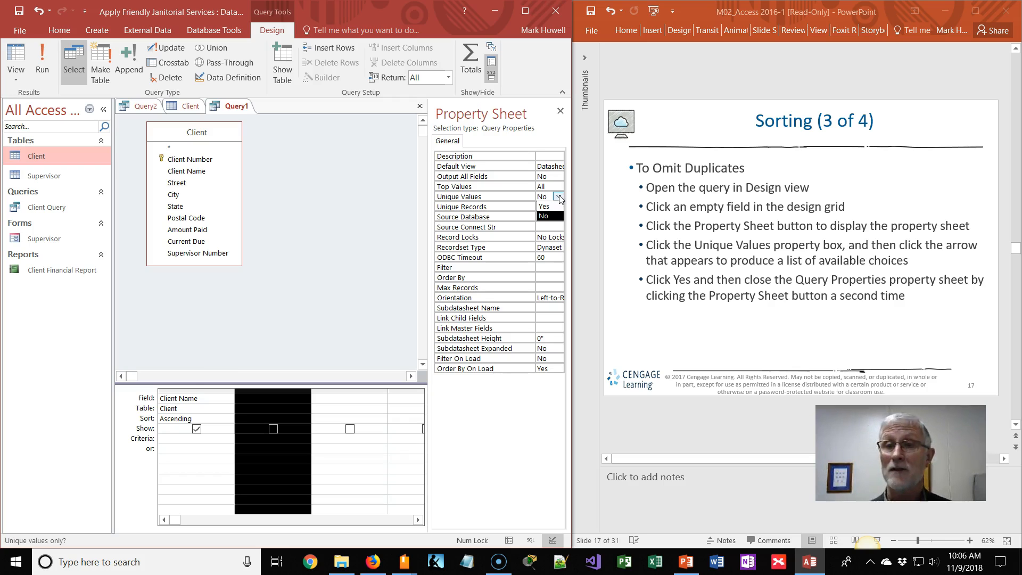
left_click(556, 205)
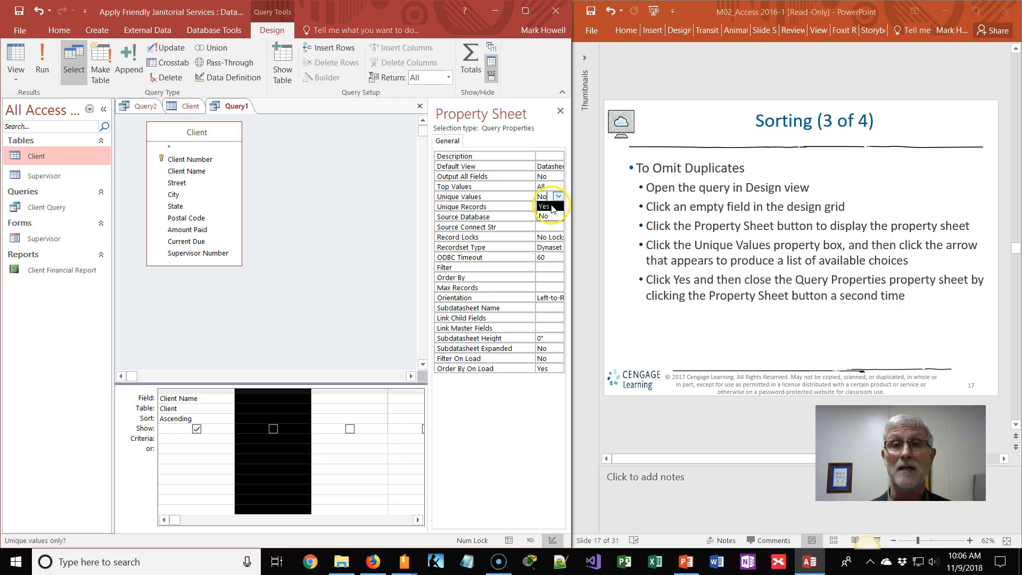
left_click(552, 208)
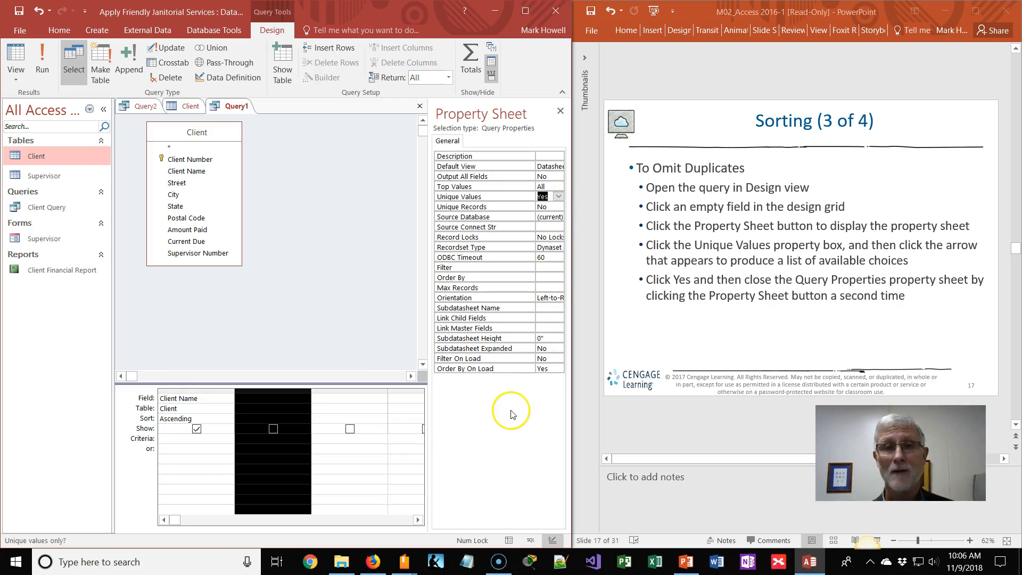
left_click(559, 112)
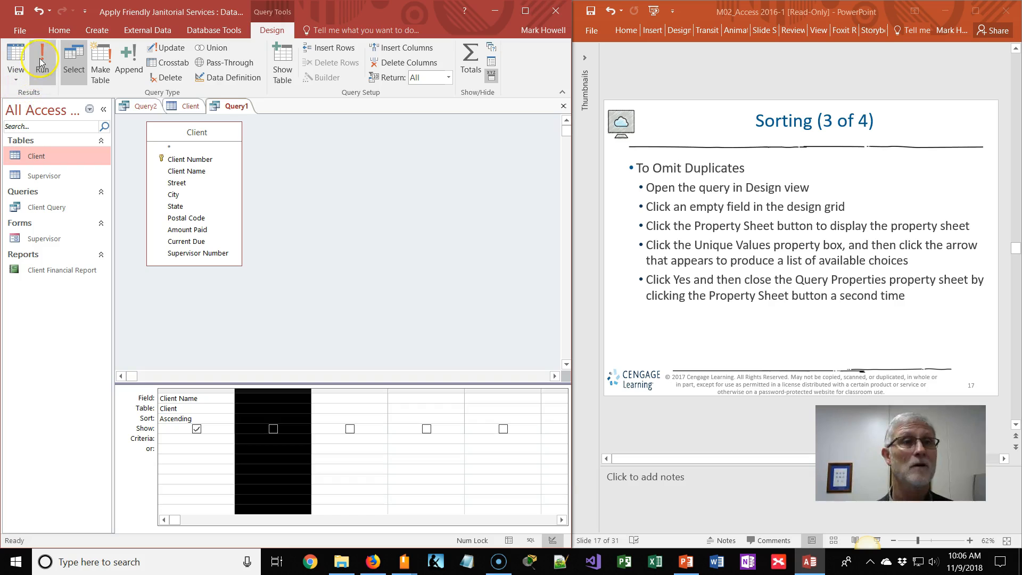
Step: Run the unique-values query and compare its client names with the records in the Client table
left_click(42, 62)
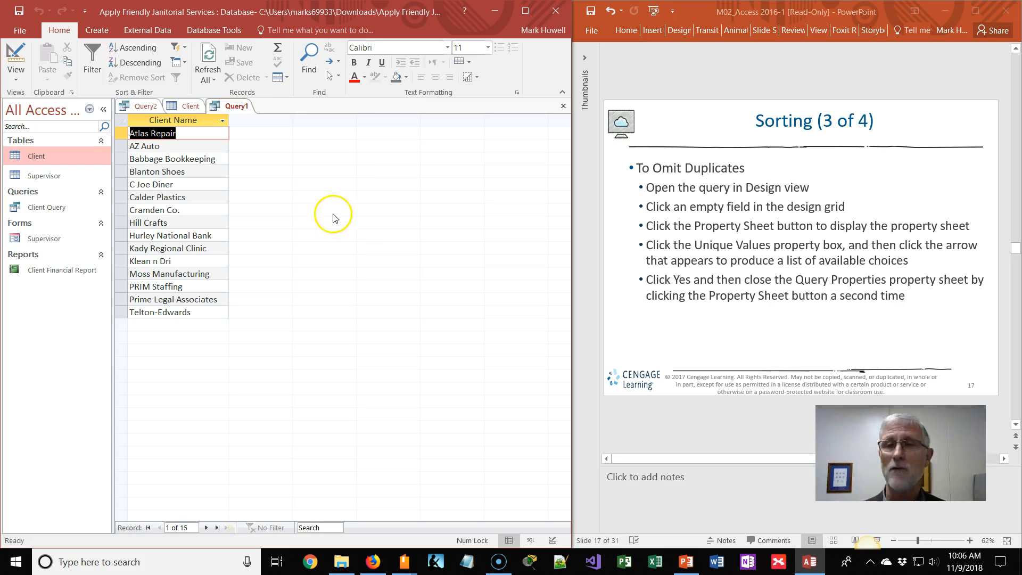
left_click(190, 107)
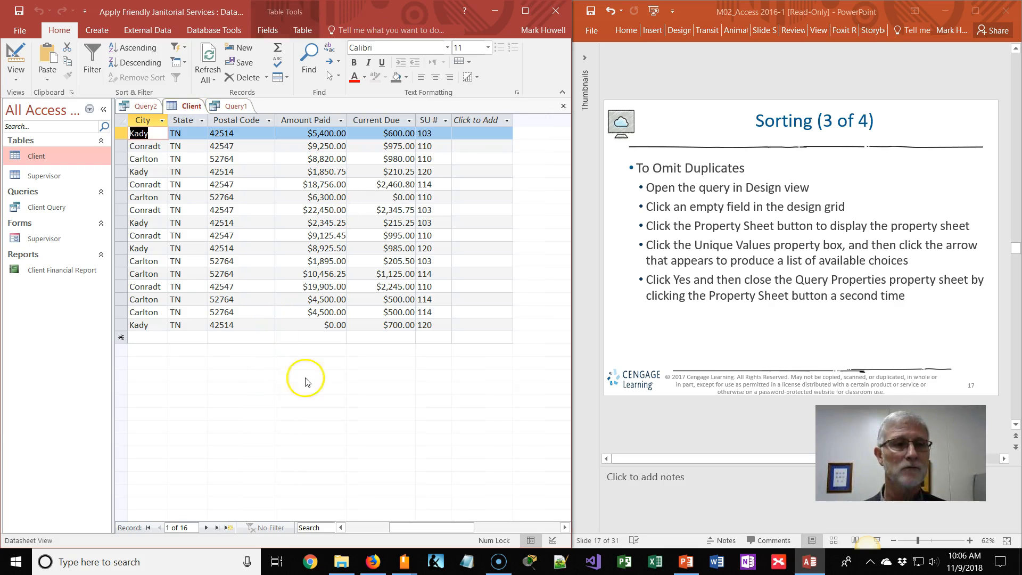
left_click_drag(418, 526, 328, 524)
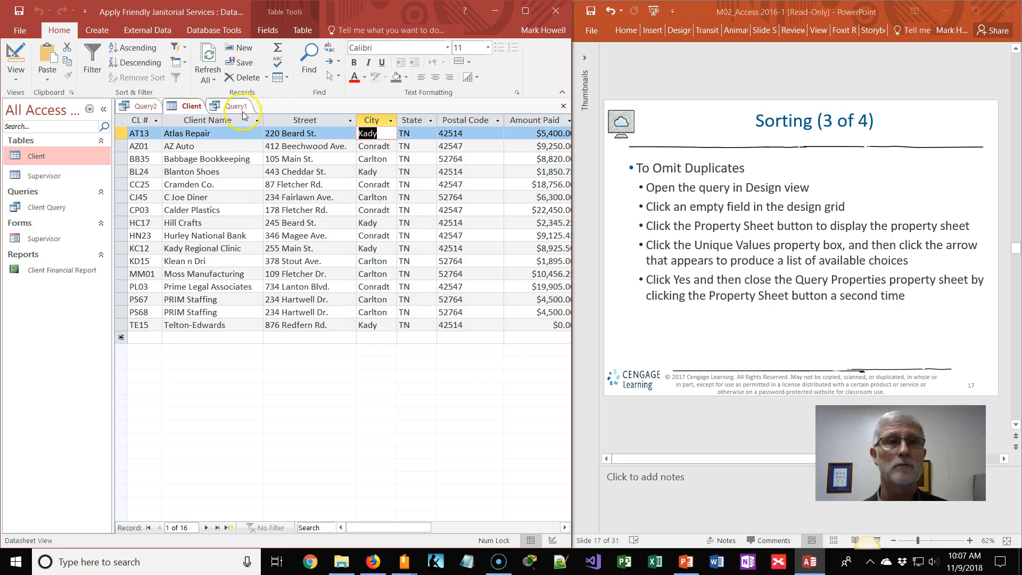
left_click(234, 104)
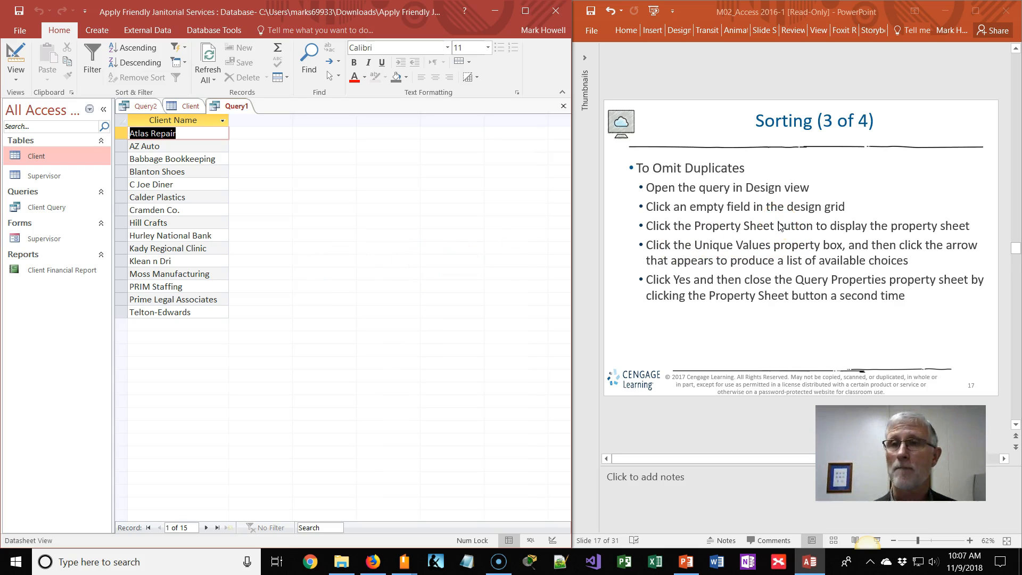
Step: Following the multiple-keys slide, add the City field in Design view with a Descending sort beside Client Name, and run the query
scroll(779, 226, "down", 1)
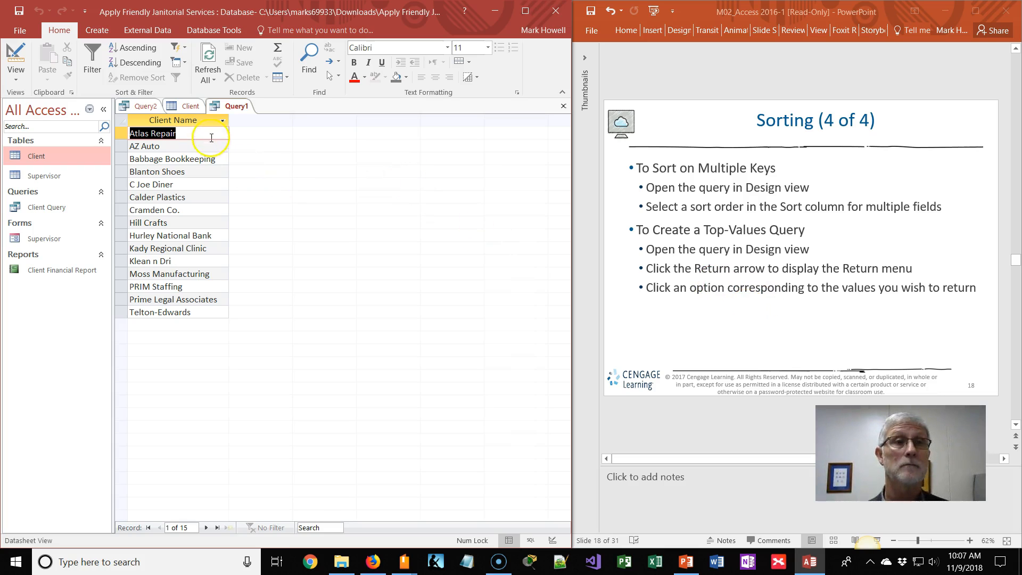
left_click(17, 80)
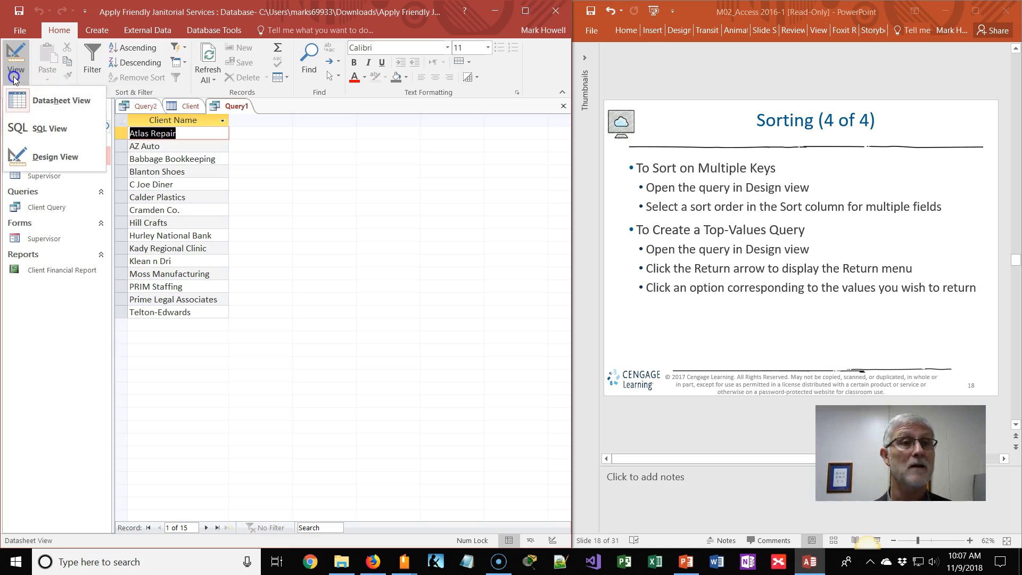
left_click(37, 156)
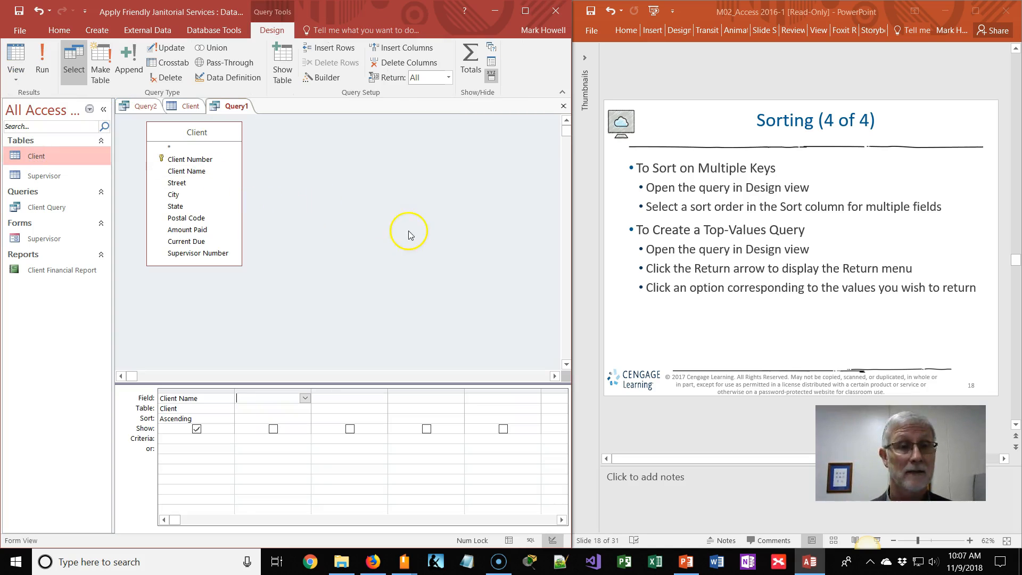
left_click(304, 398)
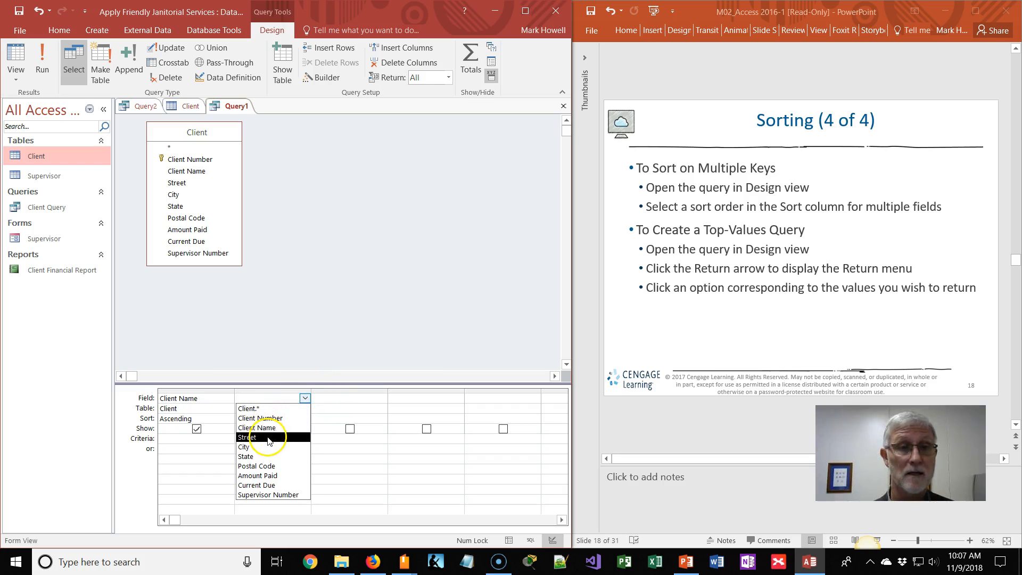
left_click(252, 449)
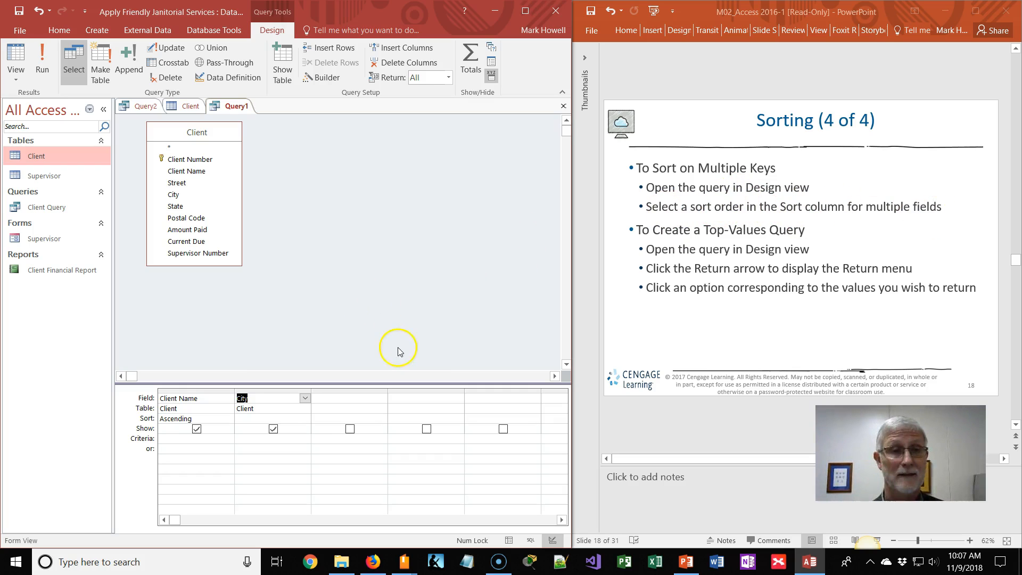
left_click(304, 418)
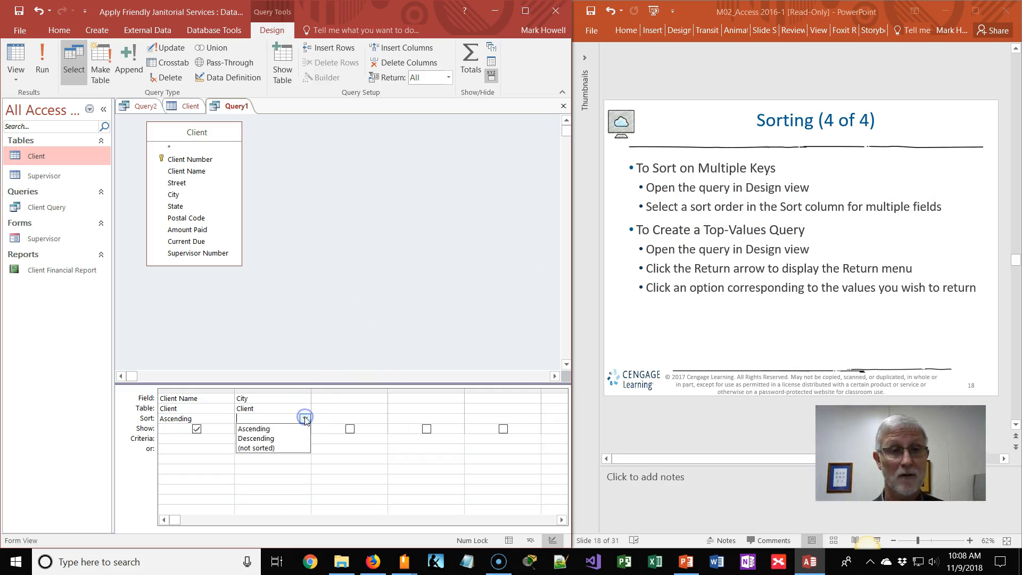
left_click(264, 438)
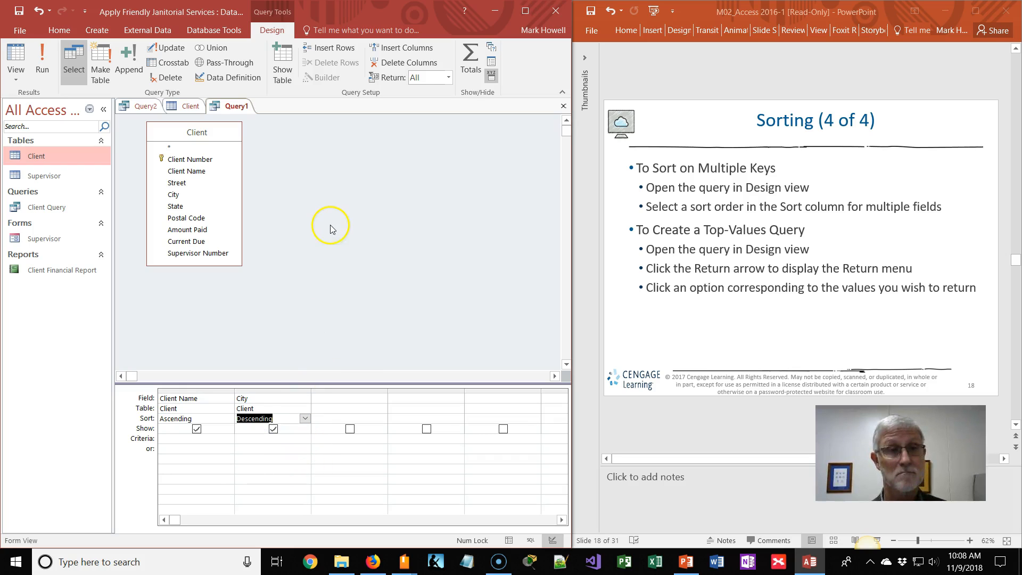
left_click(42, 59)
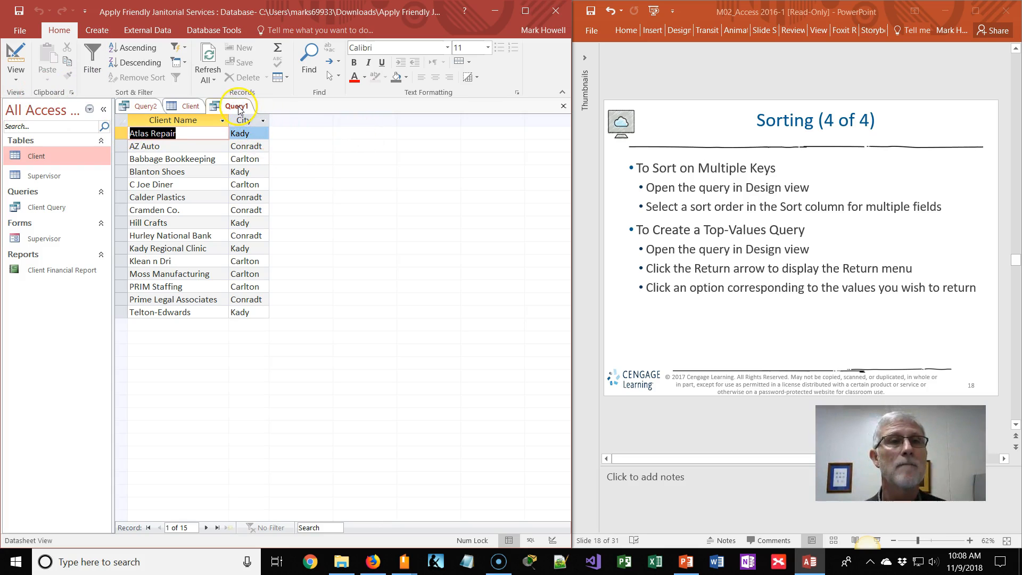
Step: Recheck the sort orders of Client Name and City in Design view, and rerun the query
left_click(16, 77)
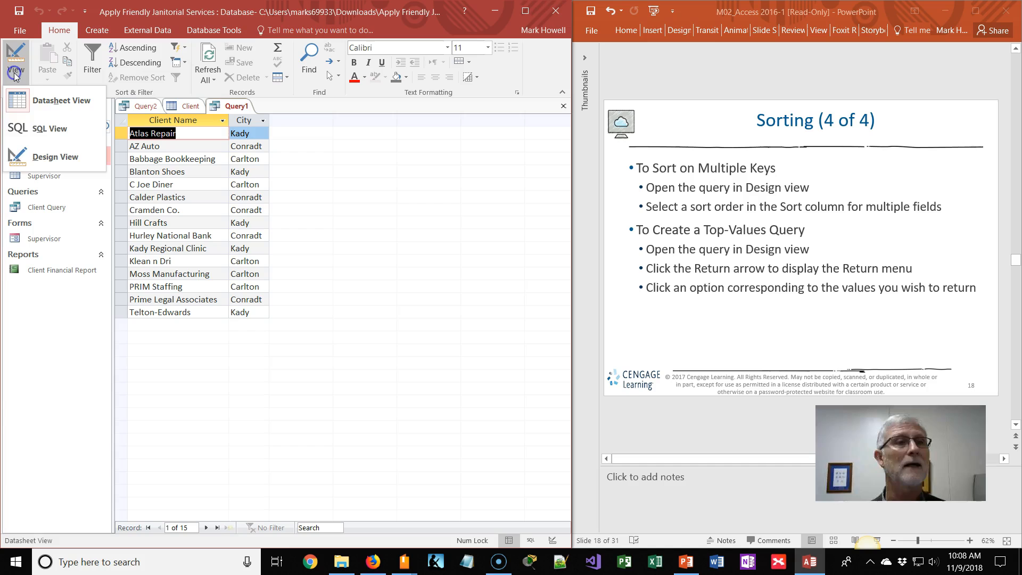
left_click(39, 158)
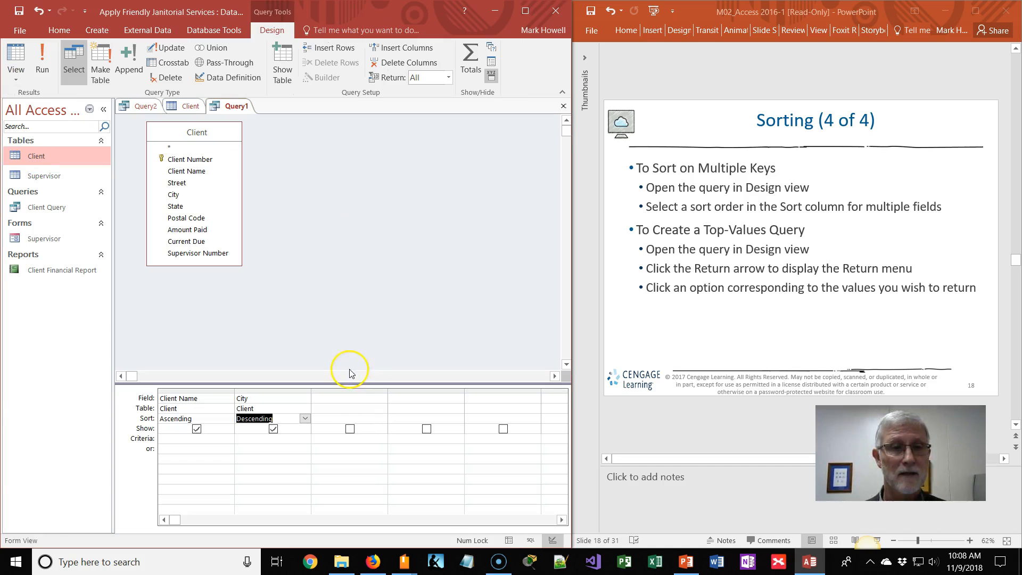
key("Tab")
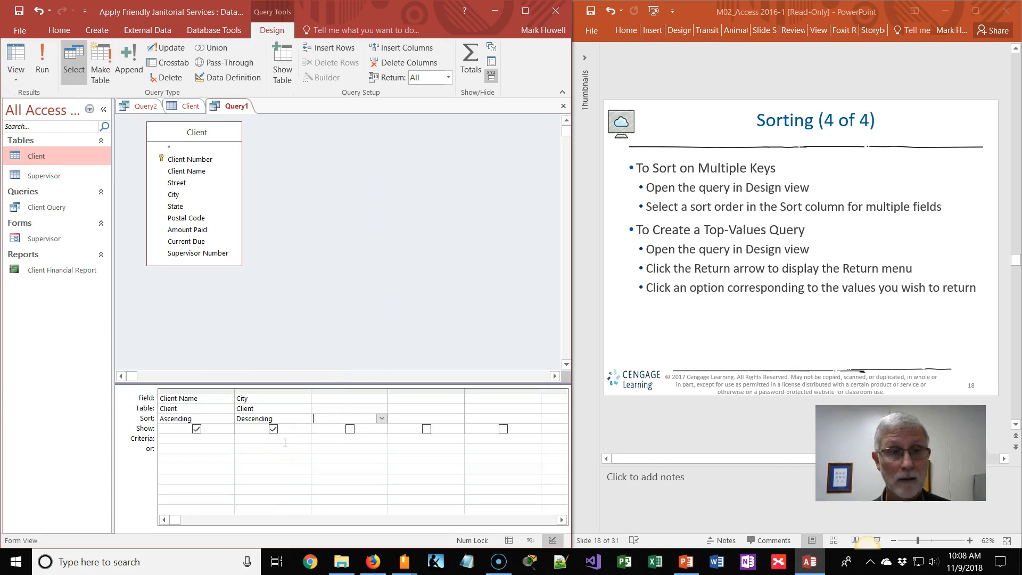
left_click(42, 58)
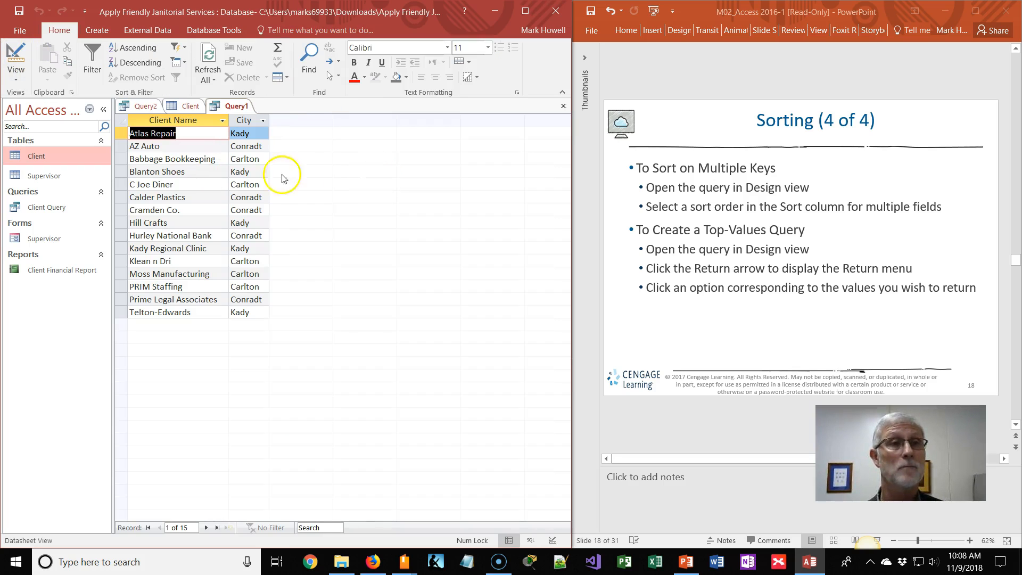
Step: In Design view, change the City field's sort order to Ascending, and run the query
left_click(9, 77)
left_click(43, 158)
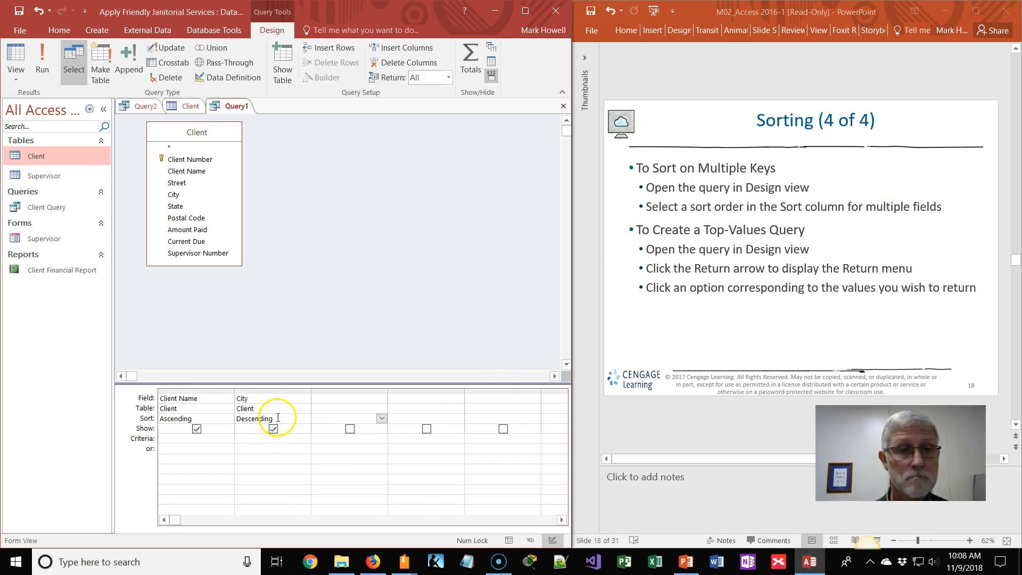
left_click(305, 418)
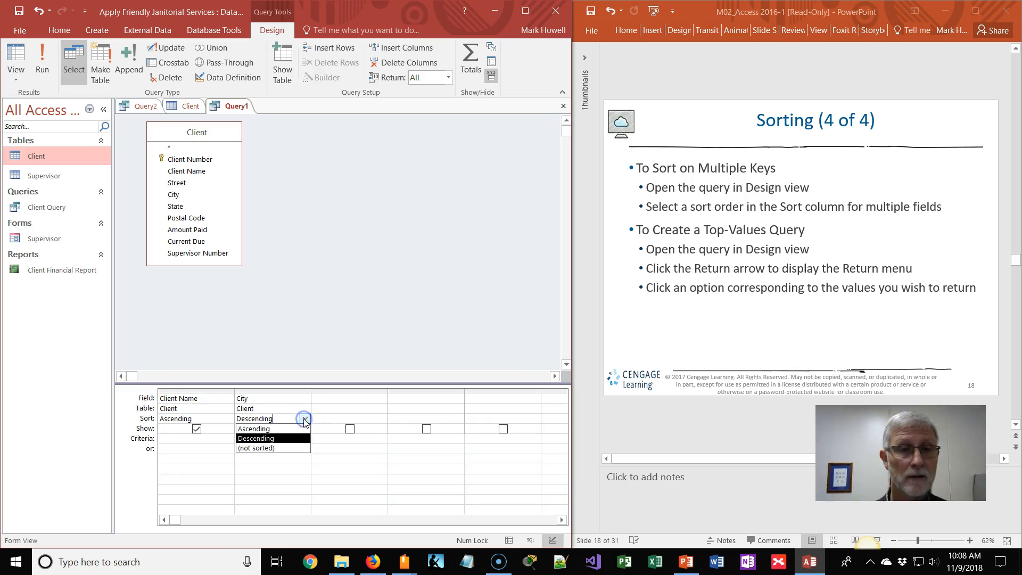
left_click(265, 429)
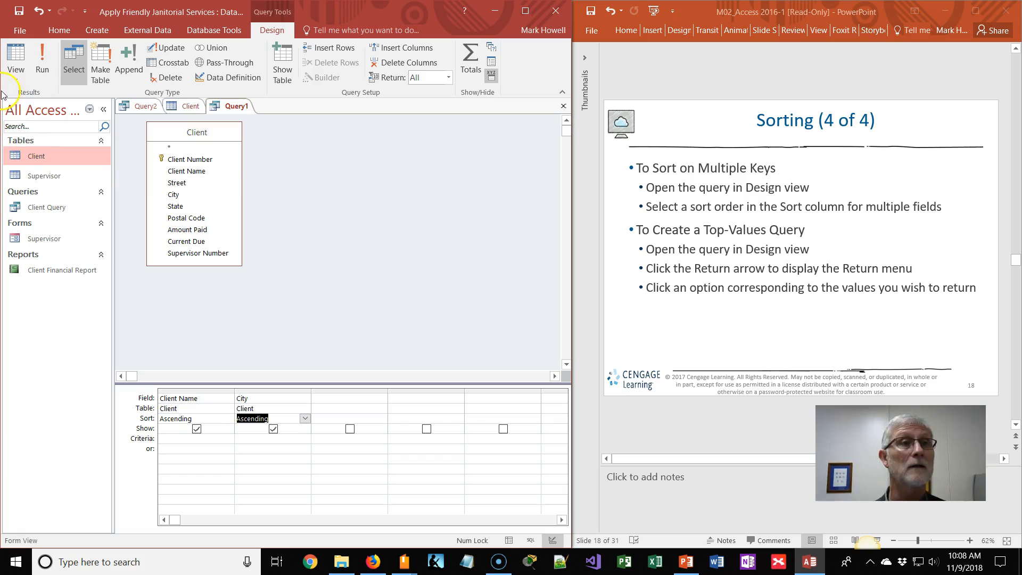
left_click(42, 62)
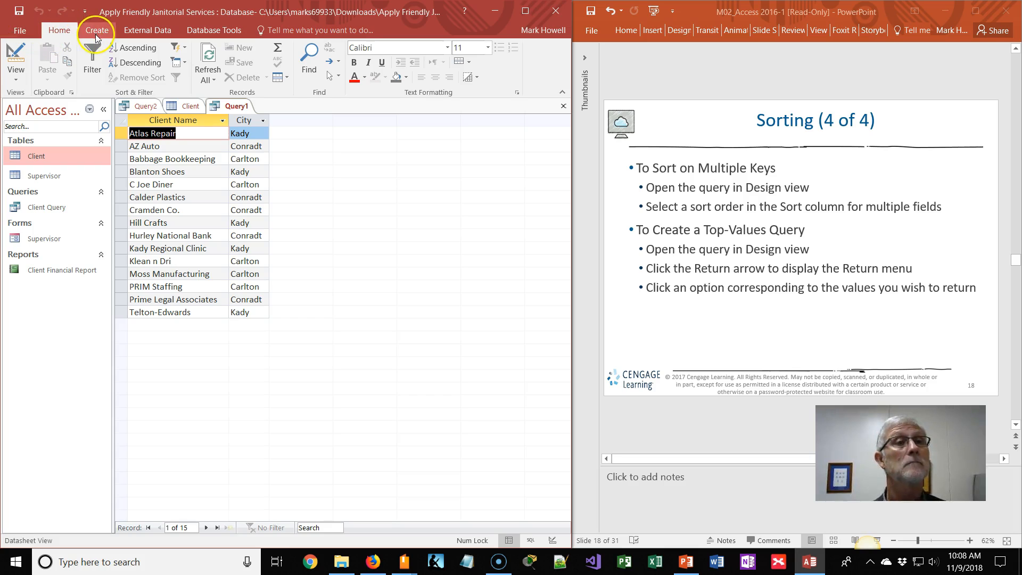
Step: Sort the datasheet's Client Name column in descending order, and switch it back to ascending
left_click(145, 63)
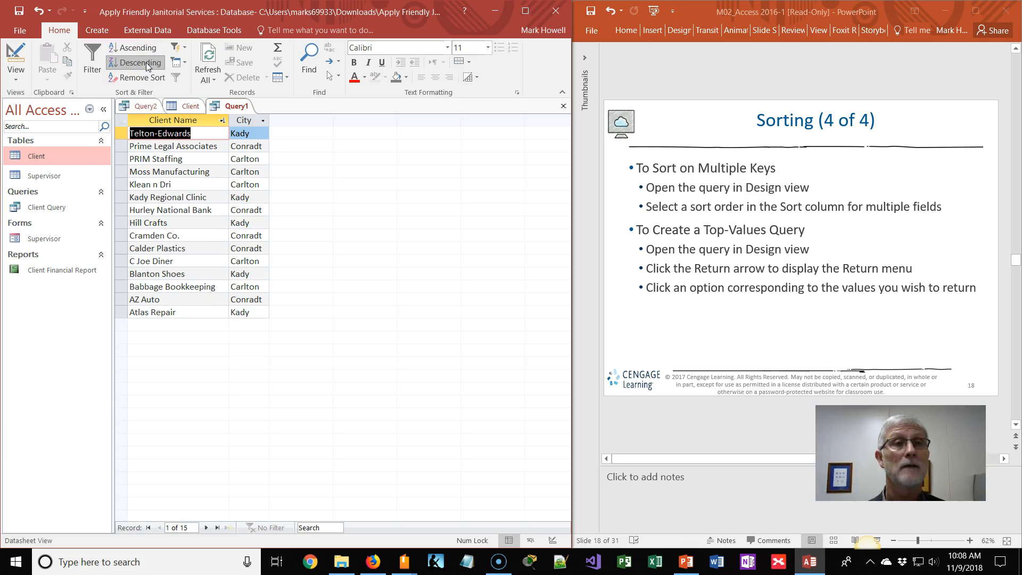
left_click(140, 47)
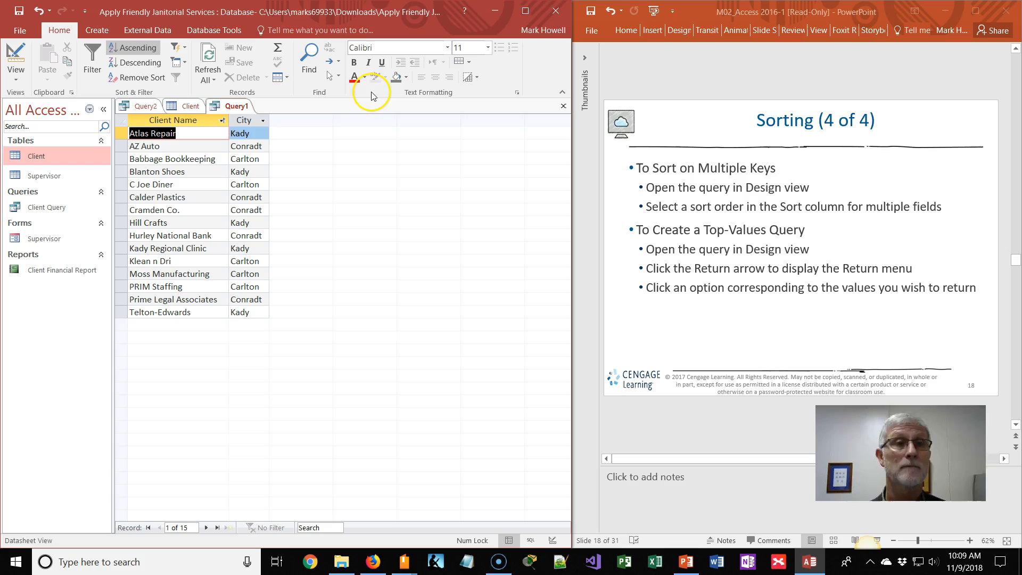
Step: Sort the datasheet's City column from Z to A, and switch it back to A to Z
left_click(263, 121)
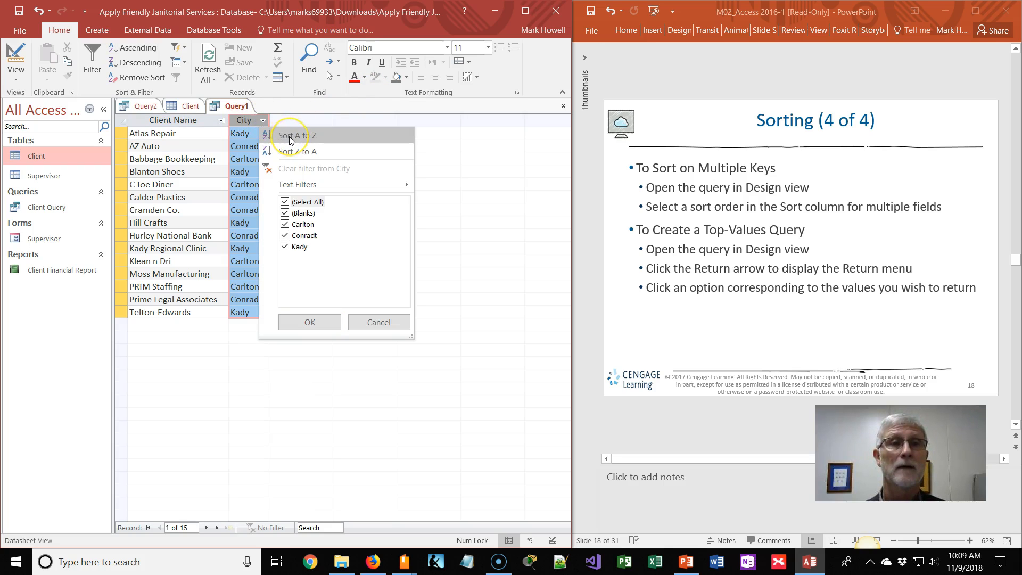
left_click(300, 153)
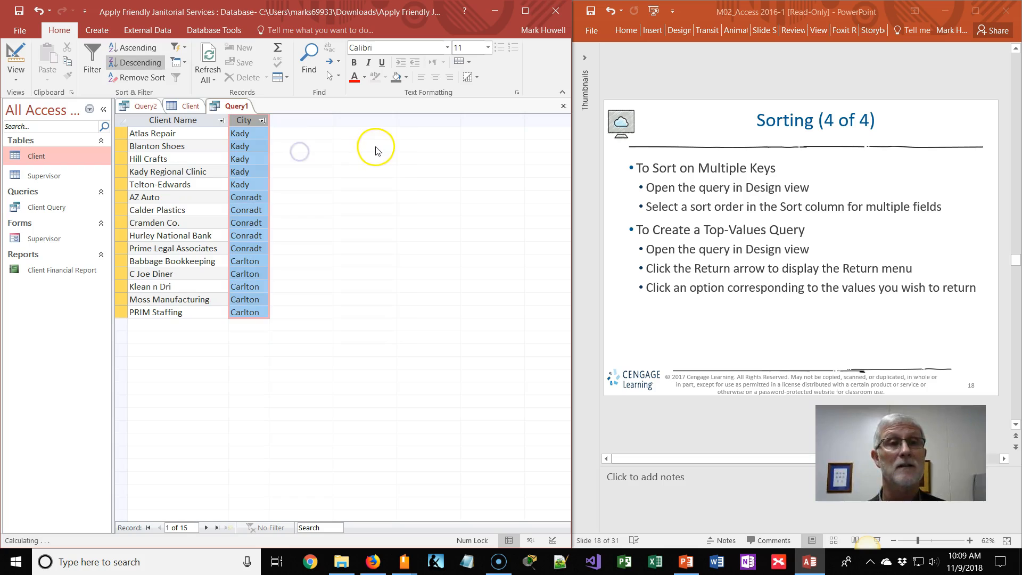
left_click(260, 120)
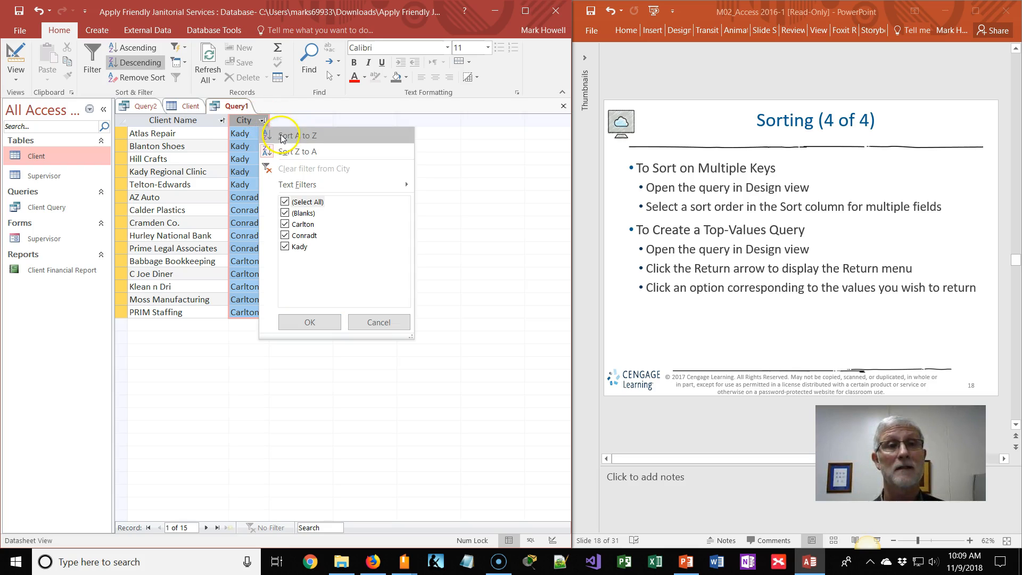
left_click(282, 138)
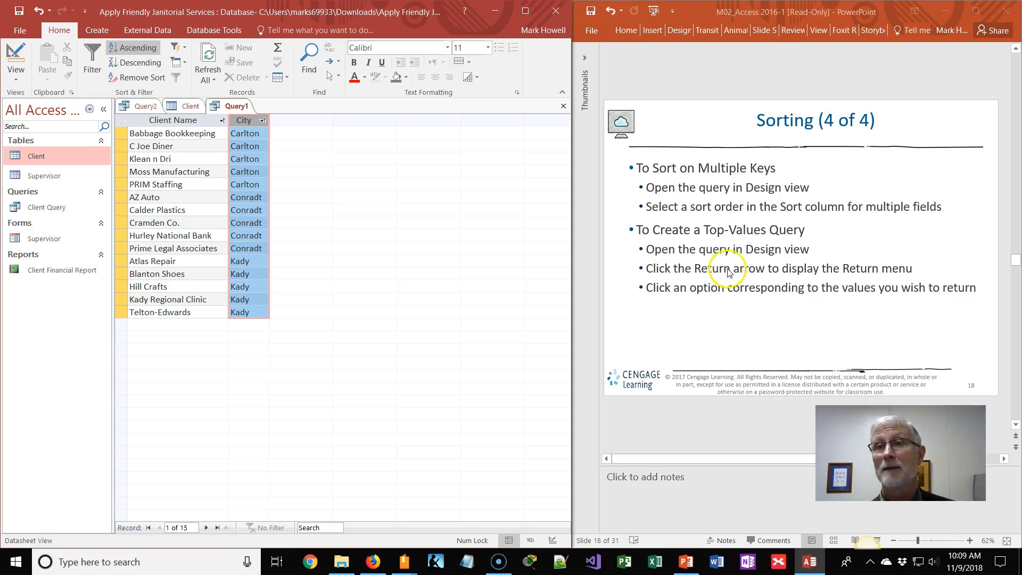
Step: Following the Joining Tables slide, create a query in Design view with the Client and Supervisor tables, and enlarge both field lists to show every field
scroll(728, 269, "down", 1)
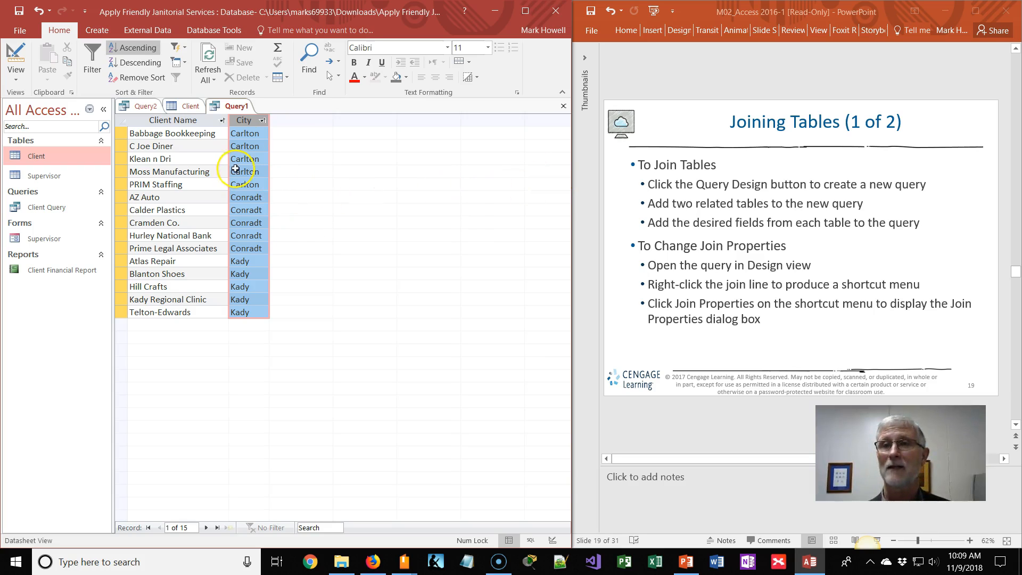
left_click(95, 30)
left_click(187, 76)
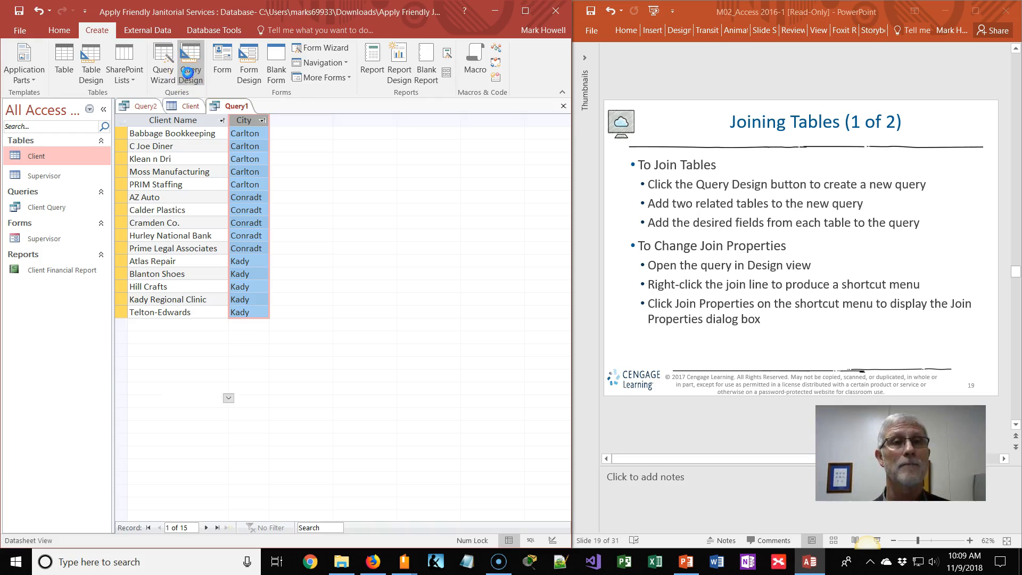
left_click_drag(318, 221, 321, 121)
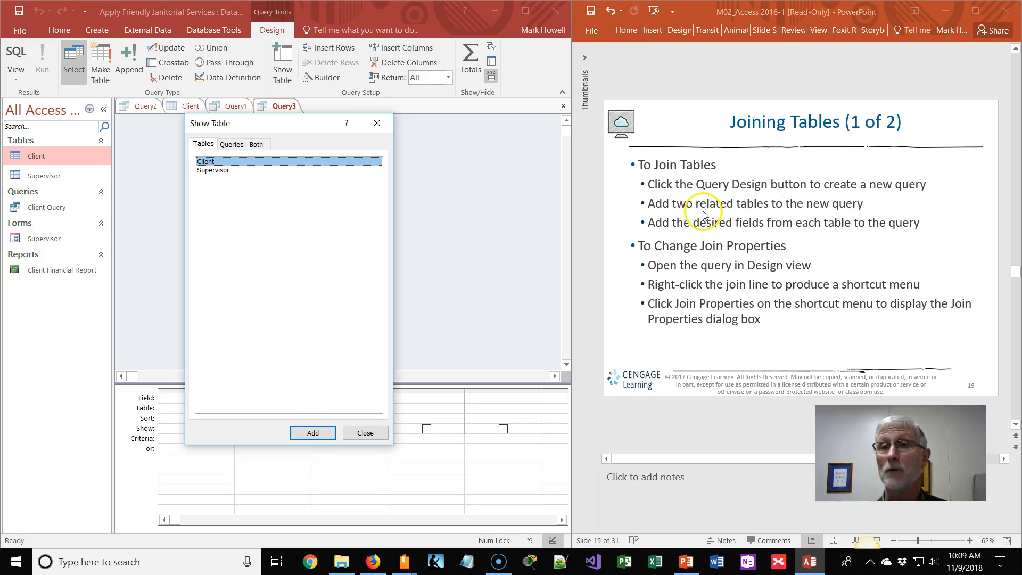
left_click(215, 163)
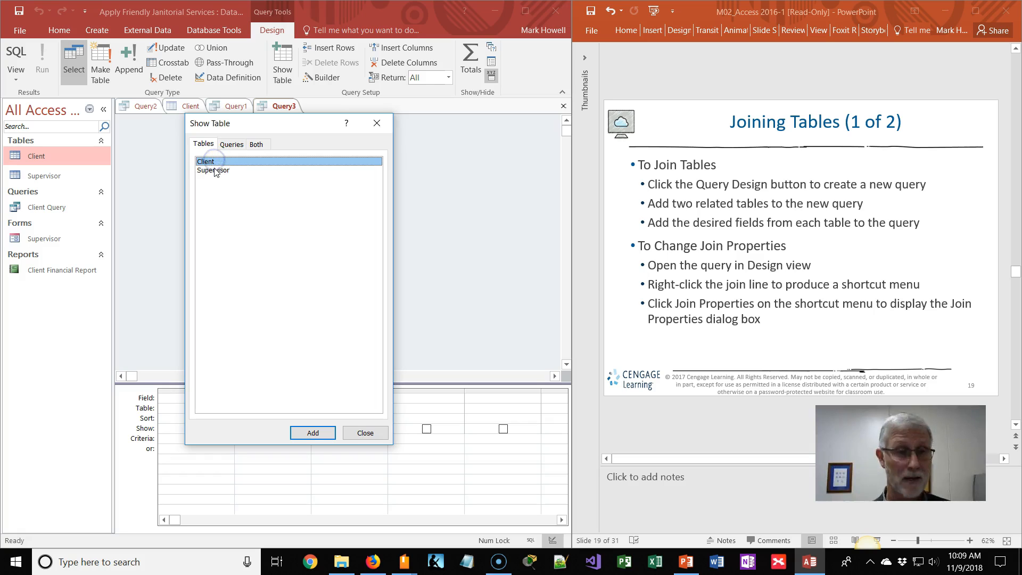
left_click(215, 170, "shift")
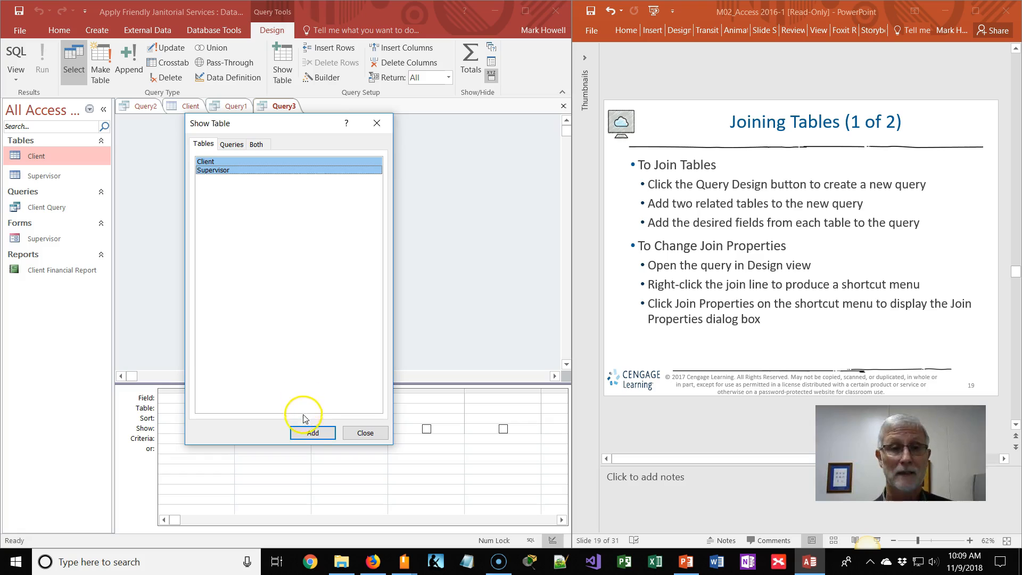
left_click(312, 433)
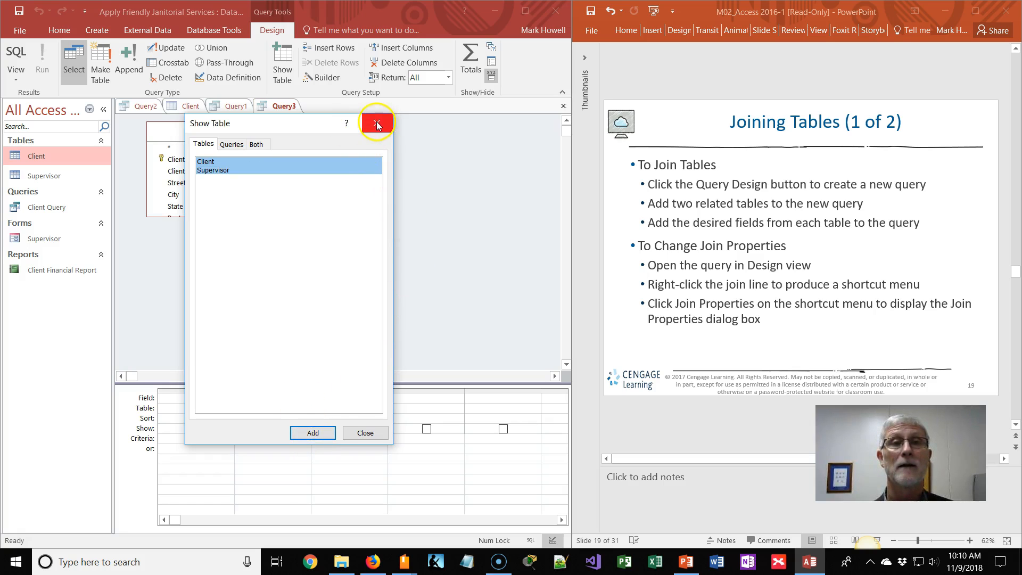
left_click(367, 432)
left_click_drag(194, 216, 205, 304)
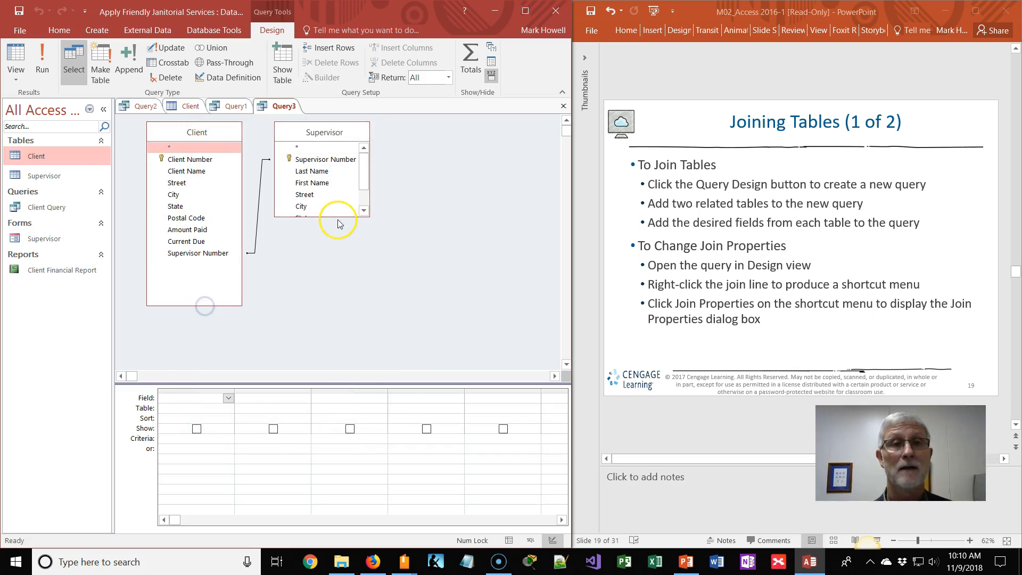
left_click_drag(335, 217, 350, 303)
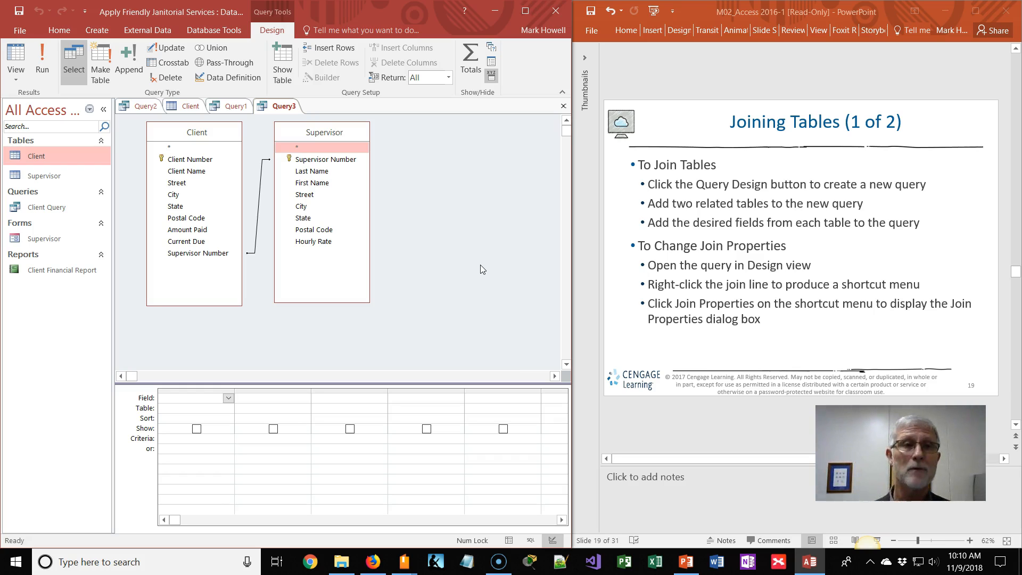
Step: Examine the join properties of the line linking the Client and Supervisor tables, and close them without changes
right_click(260, 202)
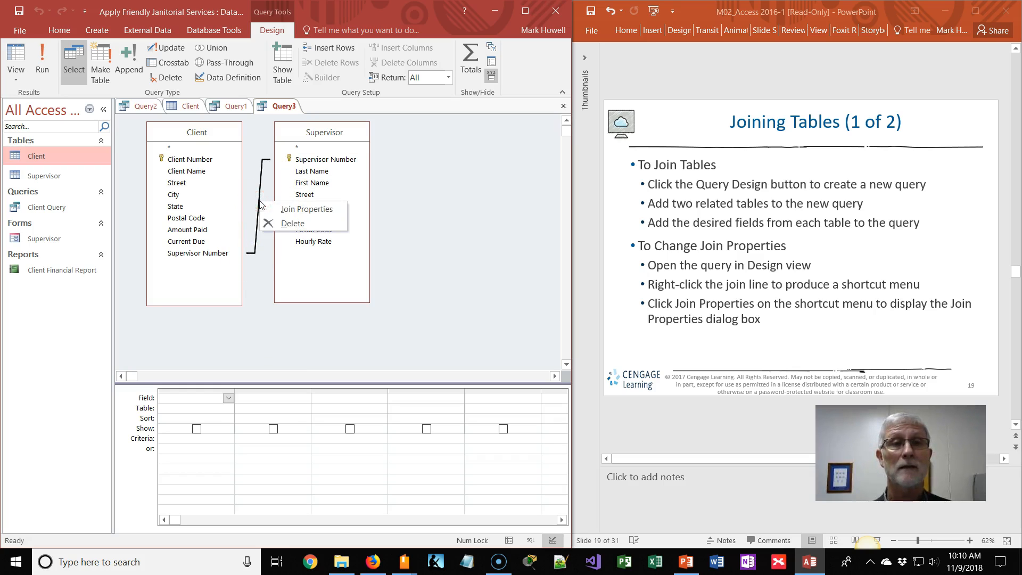
left_click(290, 210)
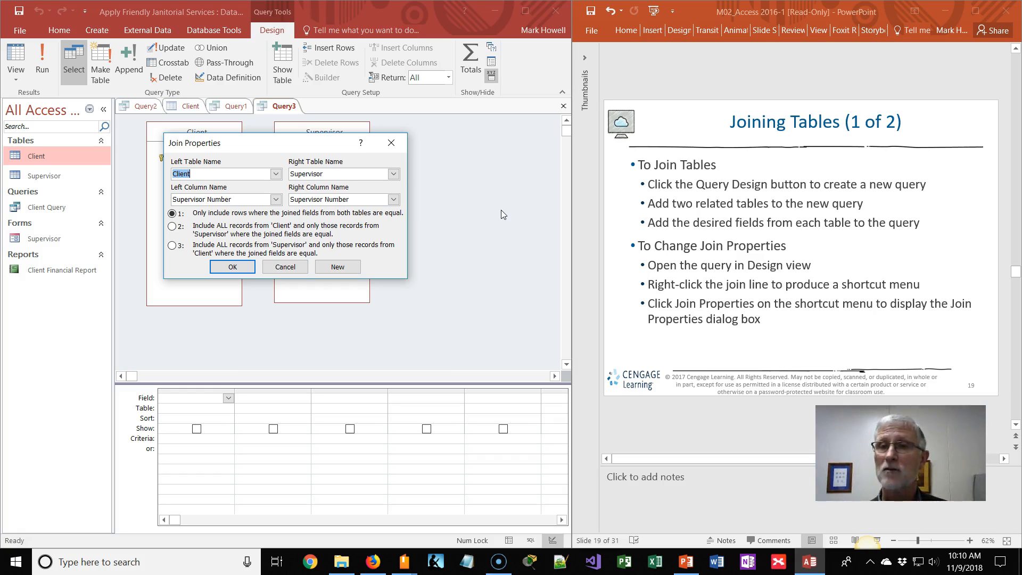
left_click(286, 267)
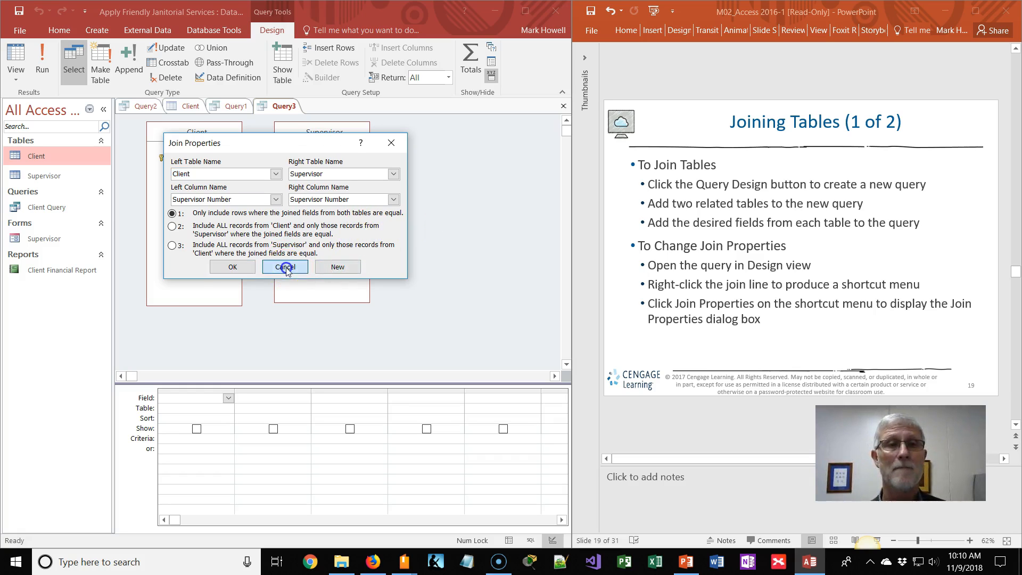
Step: Following the slide on creating a report from a query, save the Client Name and City query as Query1 and start the Report Wizard for it
scroll(862, 277, "down", 1)
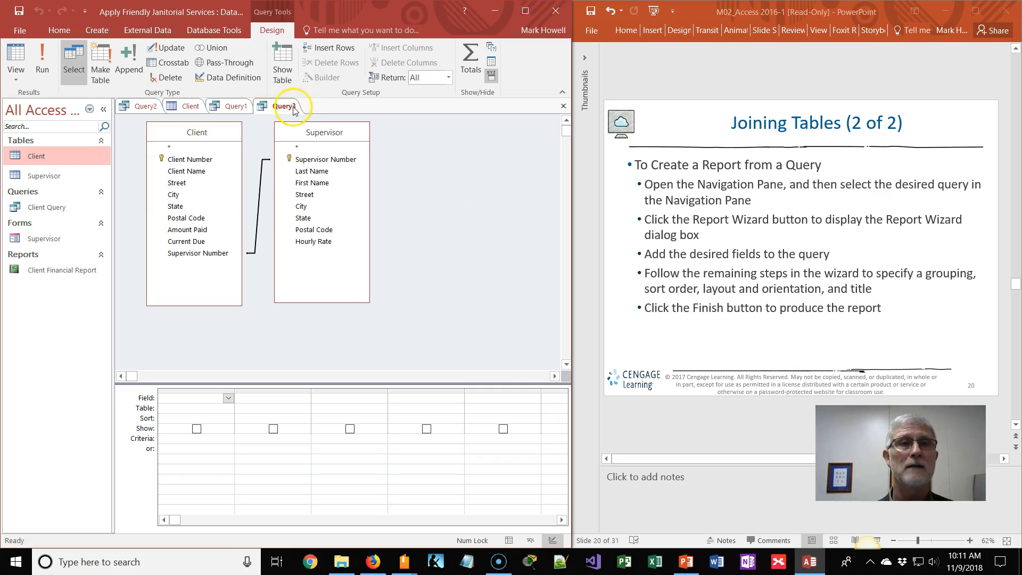
left_click(229, 110)
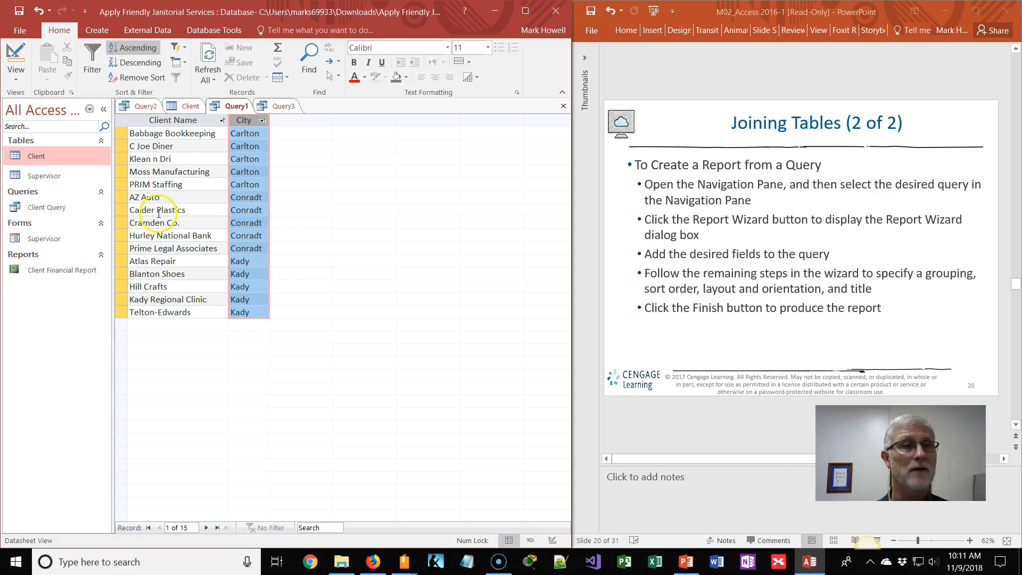
left_click(97, 29)
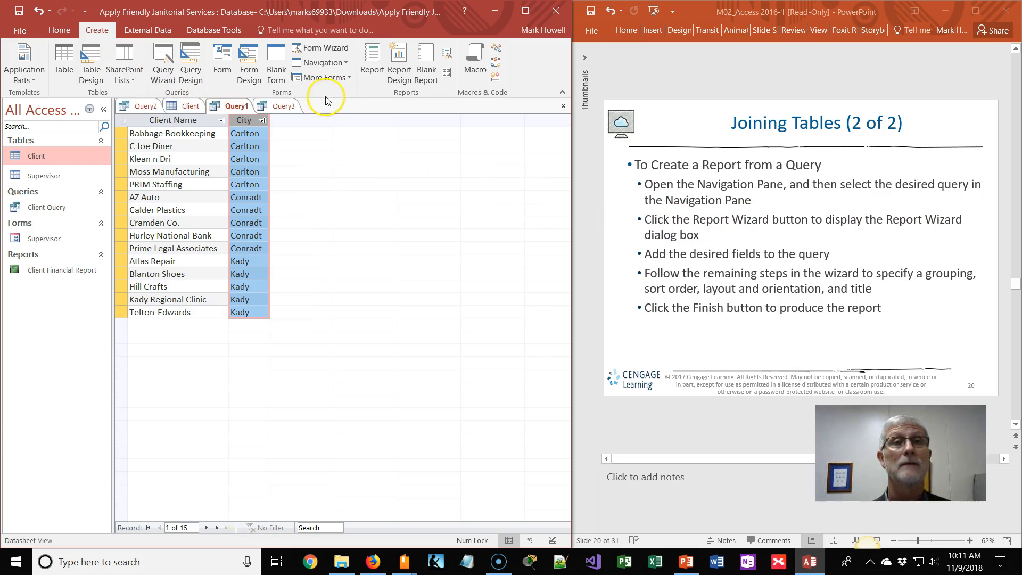
left_click(447, 58)
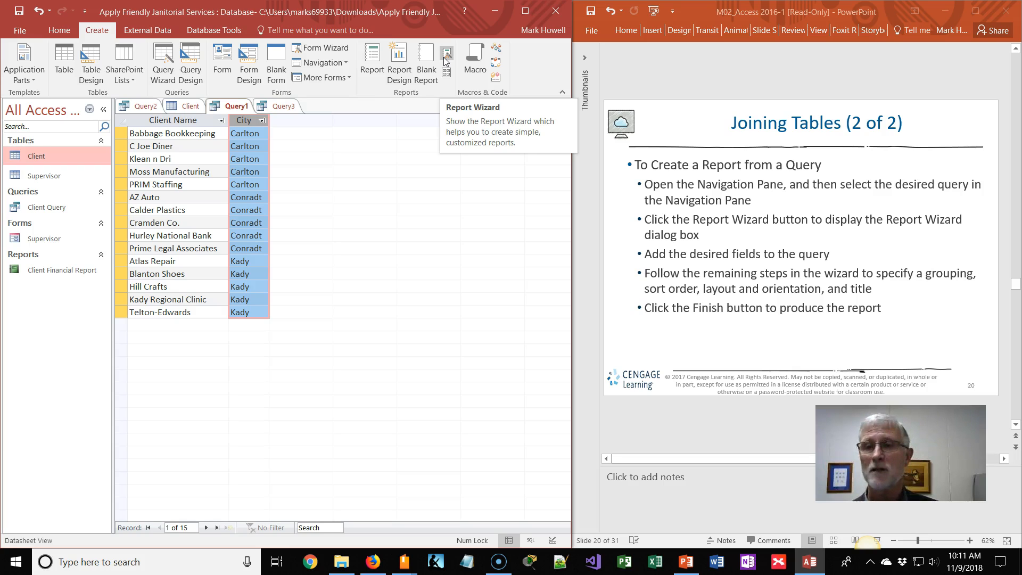
left_click(447, 59)
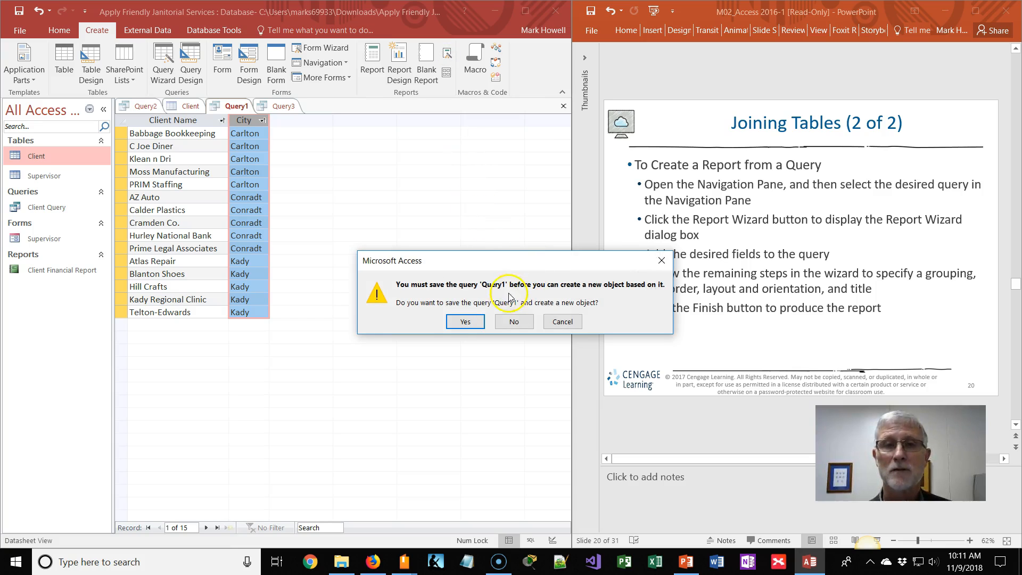
left_click(511, 322)
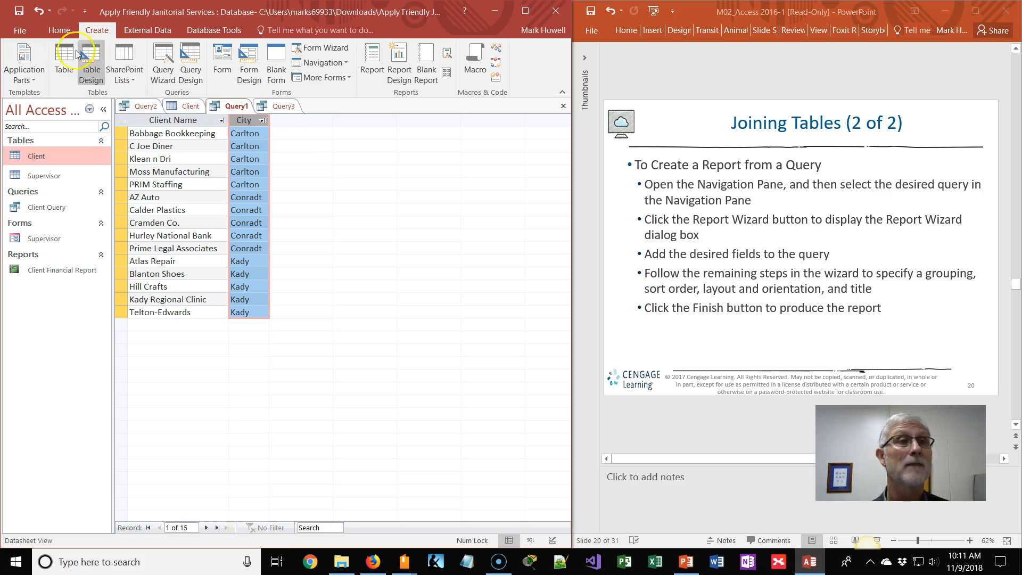
left_click(19, 10)
left_click(293, 219)
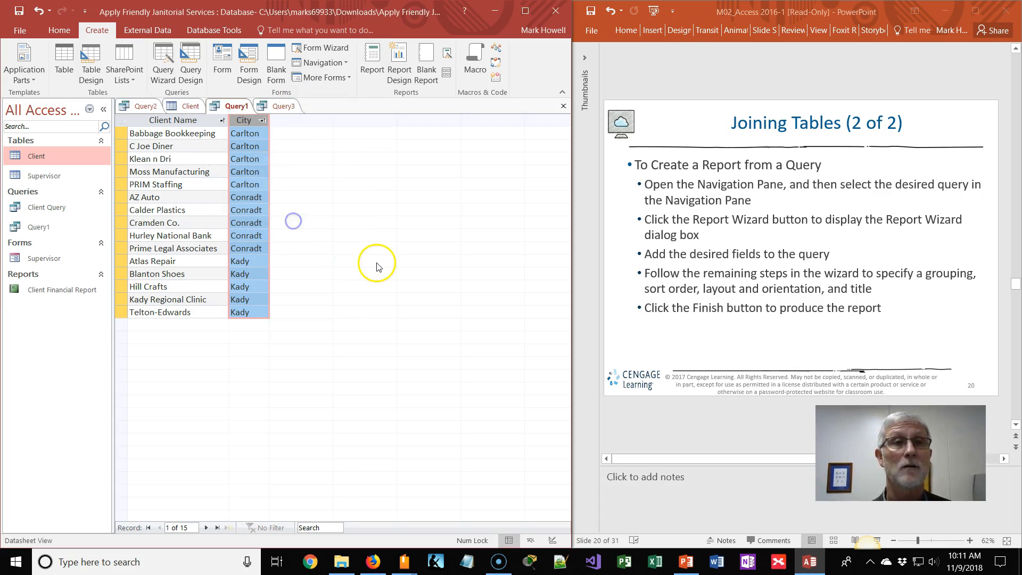
left_click(448, 55)
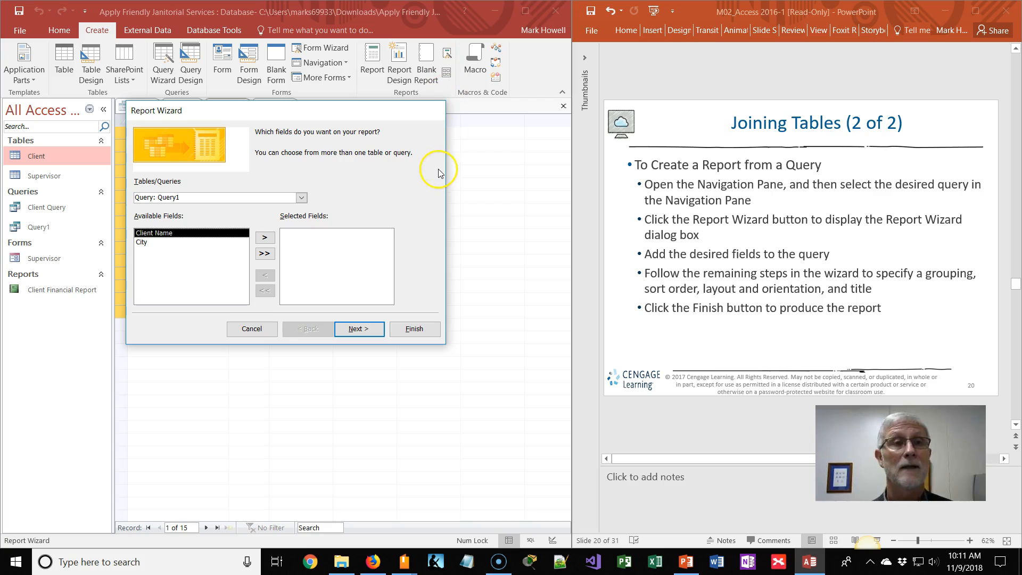
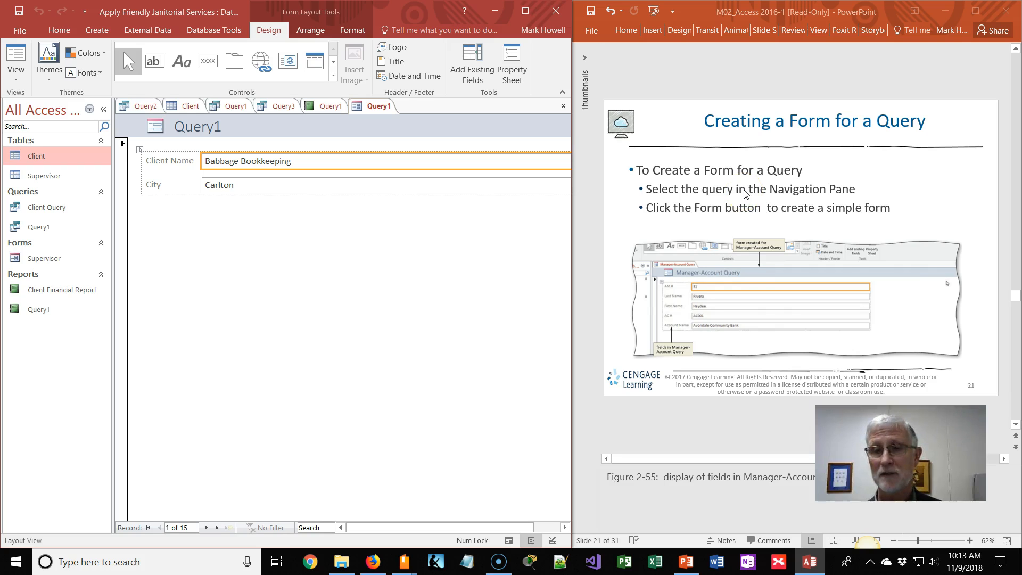
Step: Export Query1 to Excel as Excel Workbook (*.xlsx) with formatting and layout, selected records only, and advance to the Adding Criteria to a Join Query slide
scroll(744, 188, "down", 1)
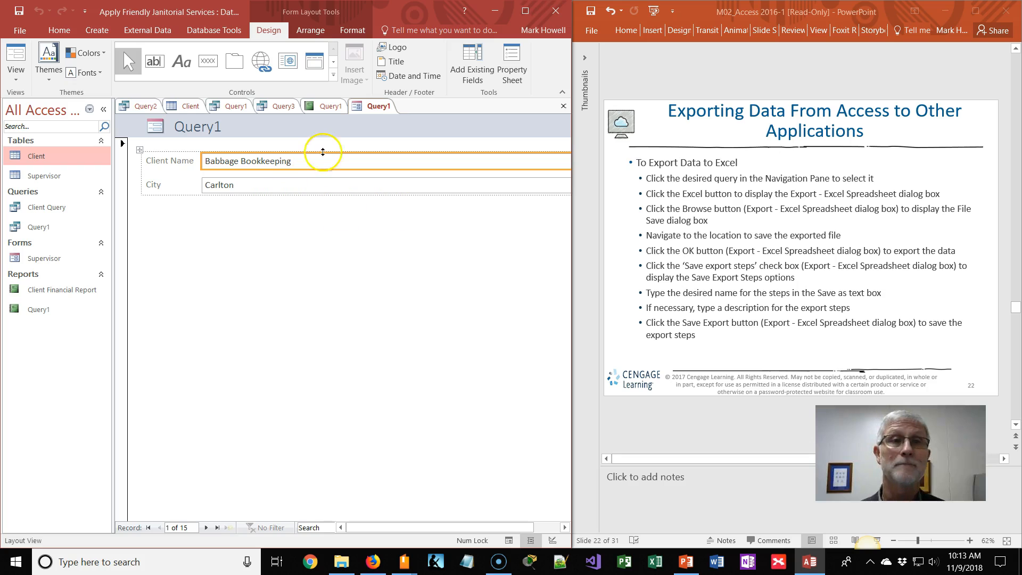
left_click(239, 106)
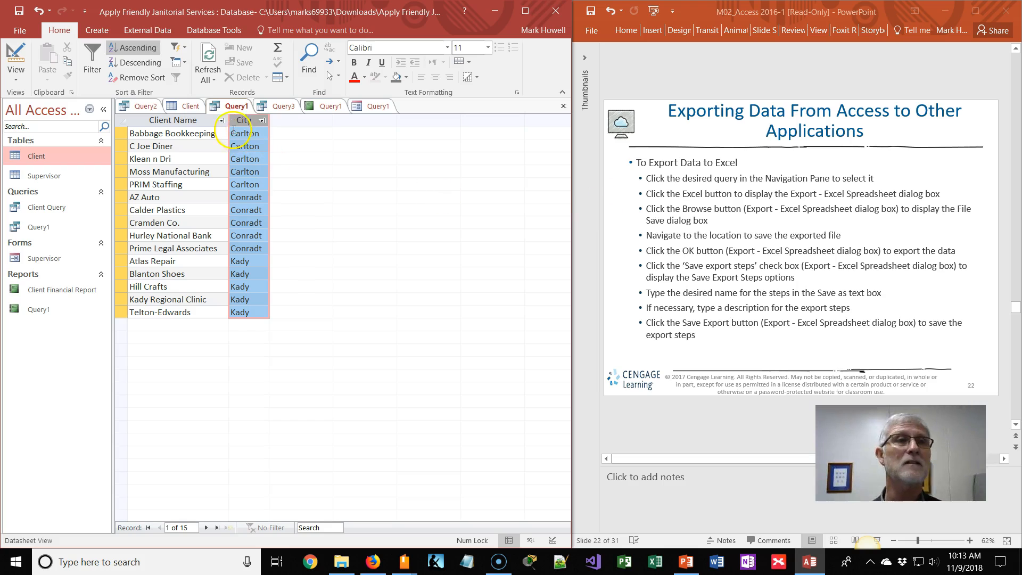
left_click(148, 32)
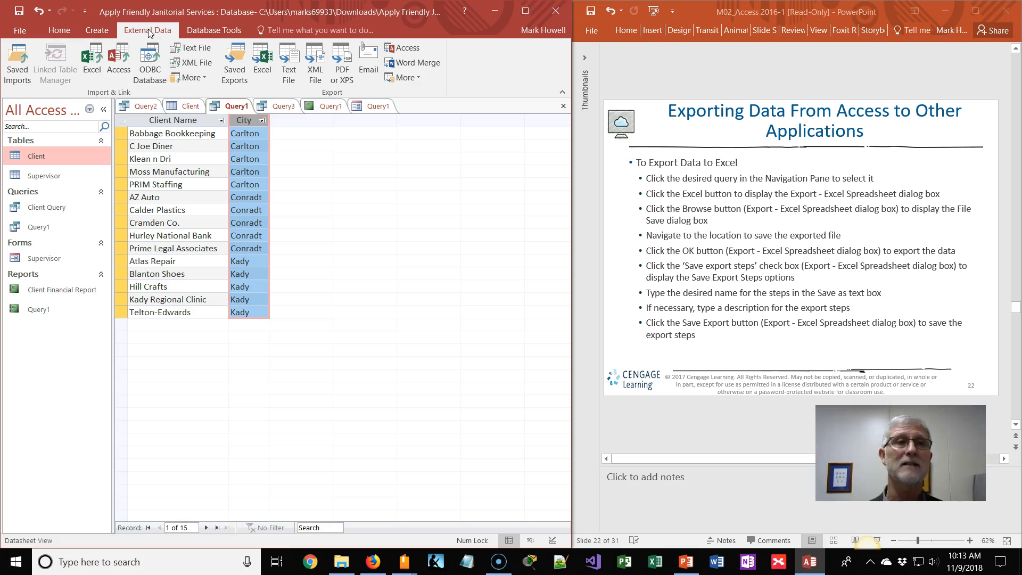
left_click(268, 71)
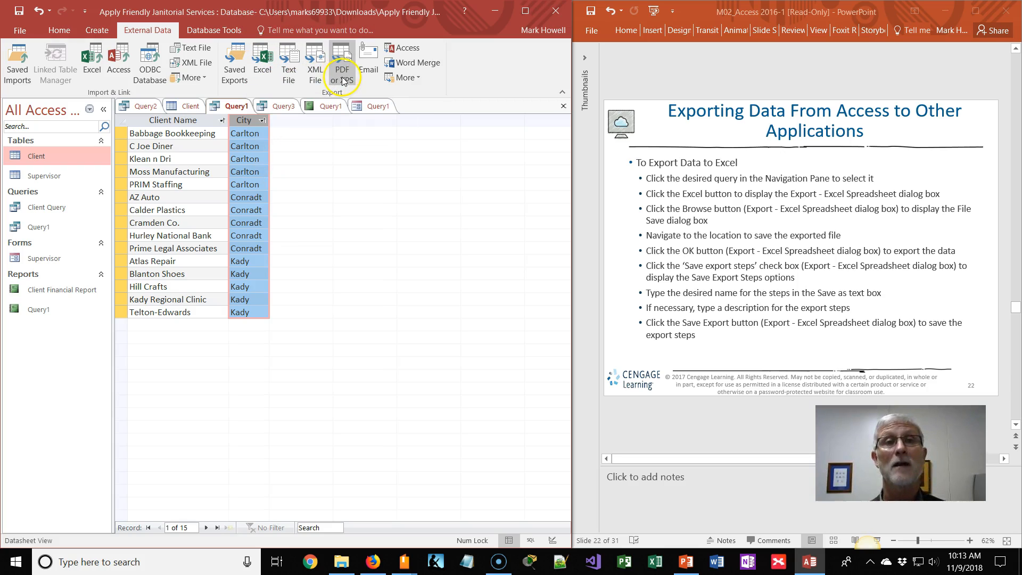
left_click(265, 64)
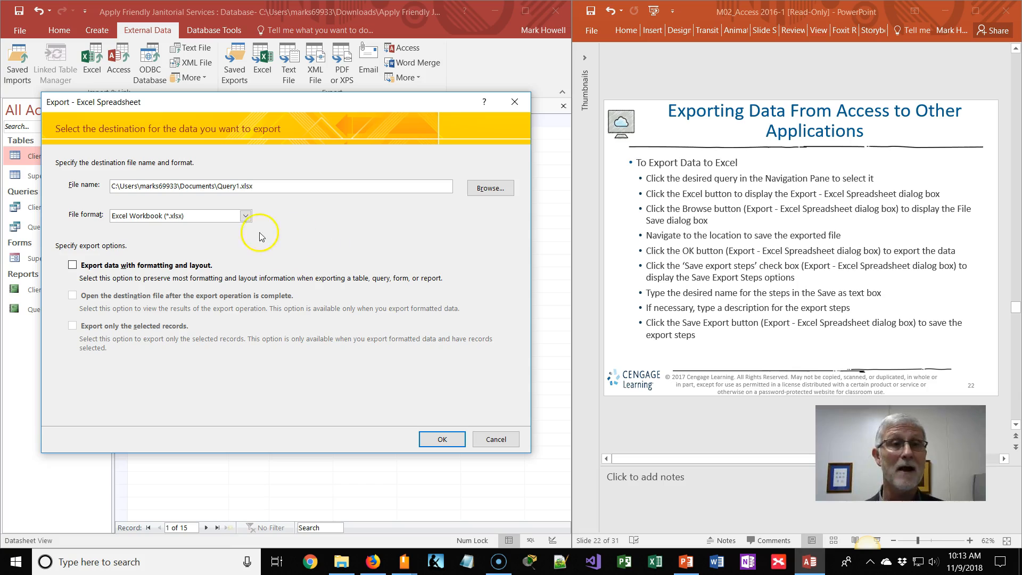
left_click(244, 216)
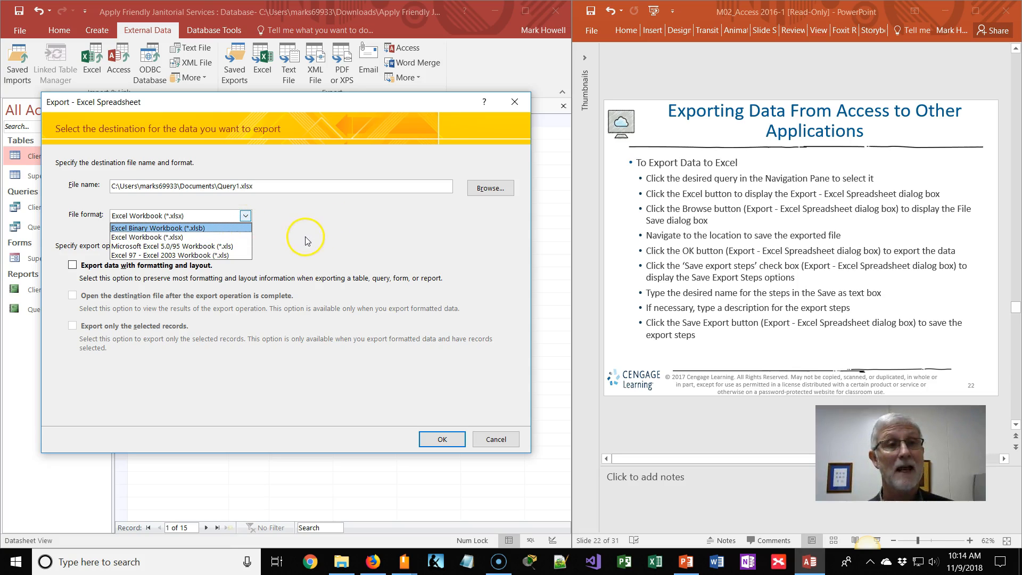
left_click(205, 238)
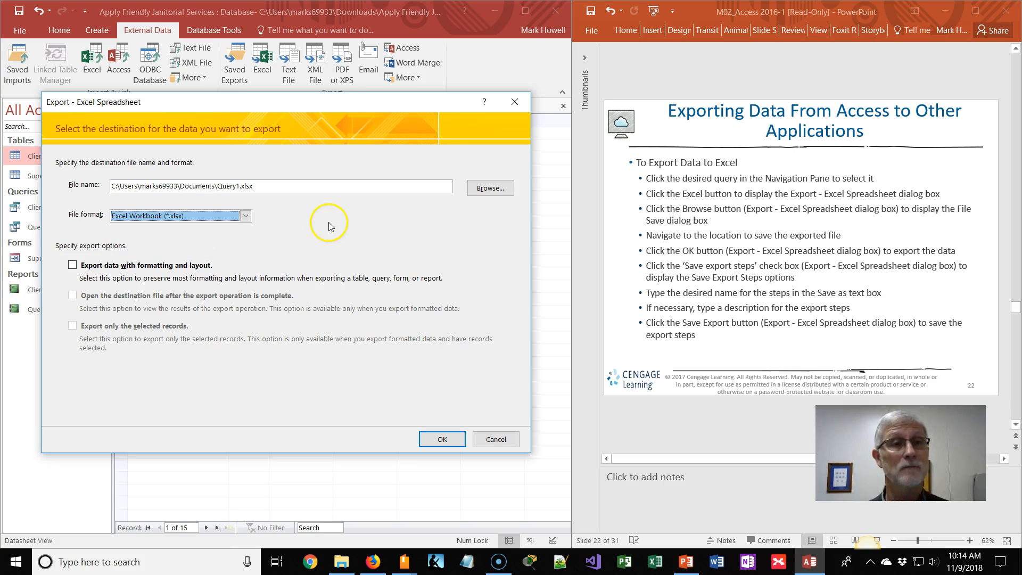
left_click(75, 267)
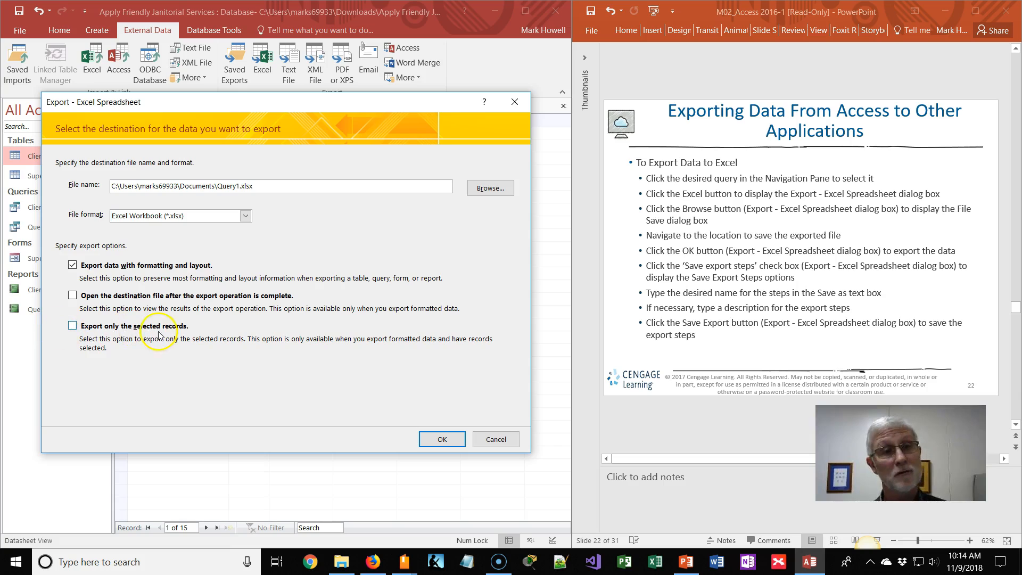
left_click(72, 326)
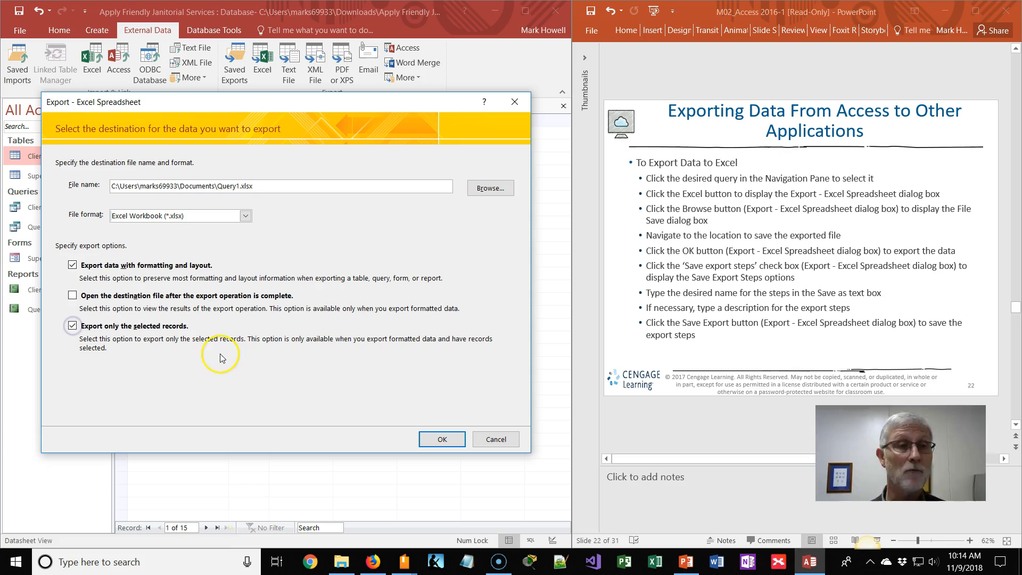
left_click(445, 445)
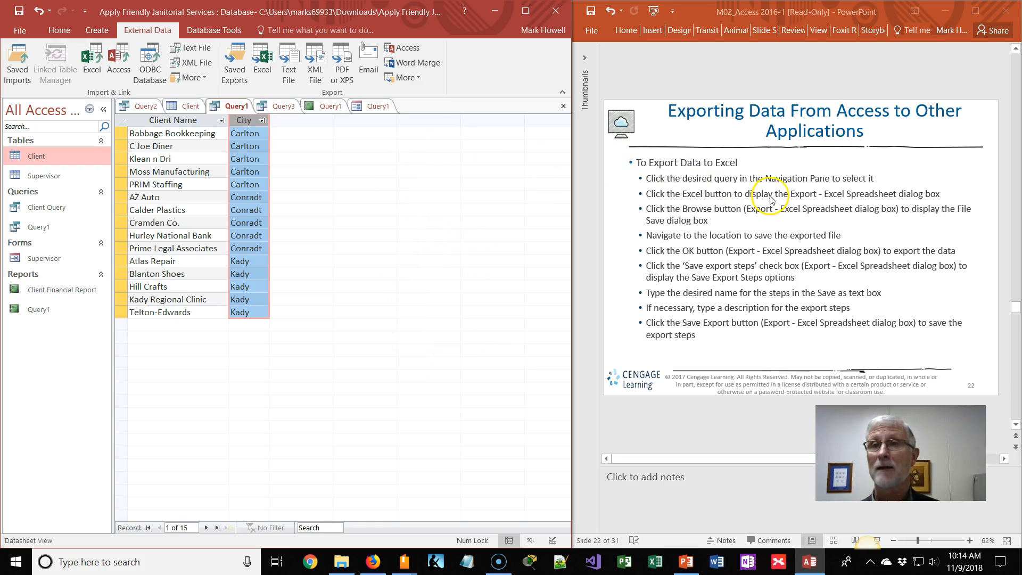
scroll(771, 199, "down", 1)
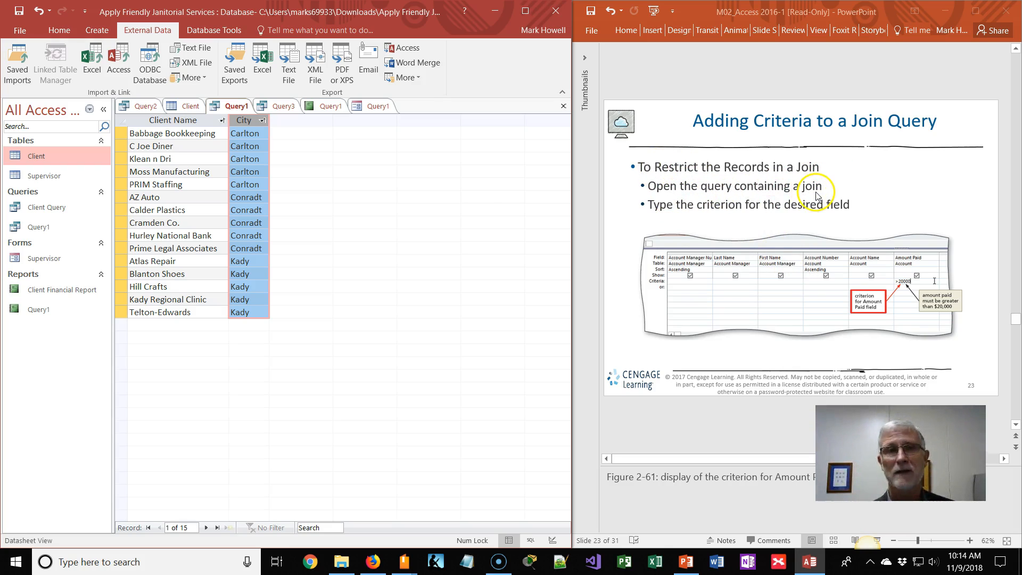
Step: In the Query3 join query, add Client Name from the Client table and City from the Supervisor table to the design grid
left_click(287, 106)
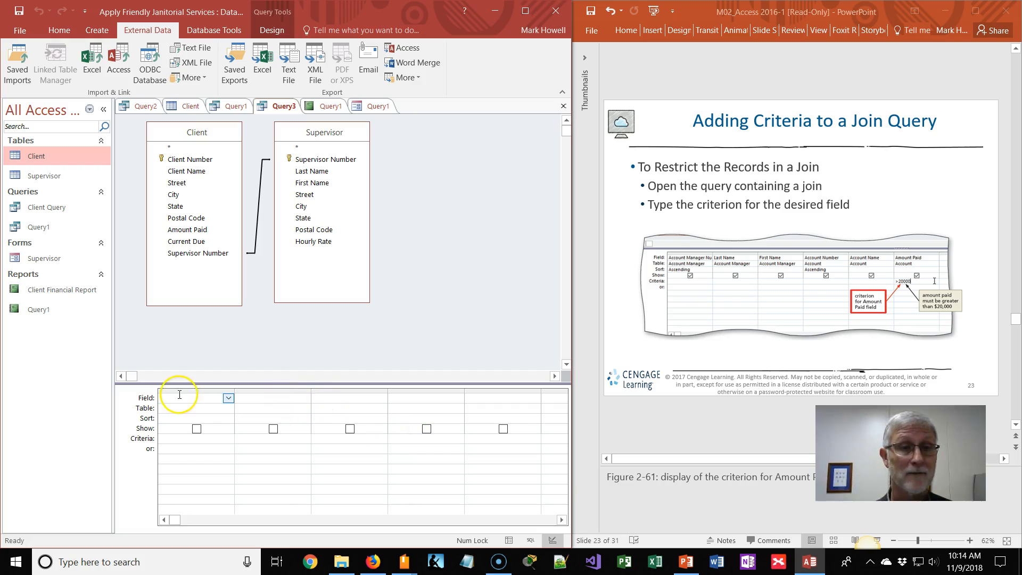
left_click(229, 398)
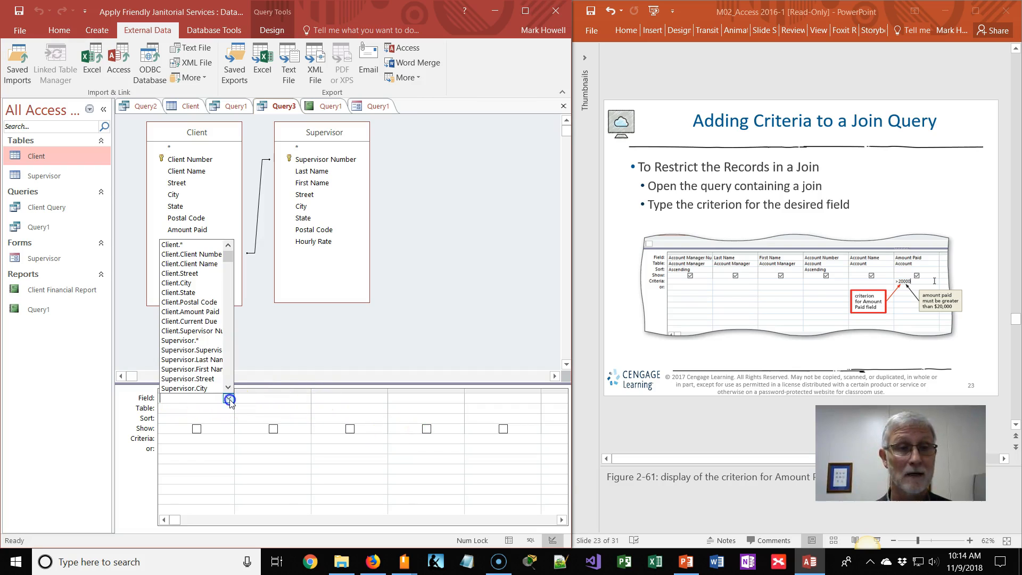
left_click(186, 265)
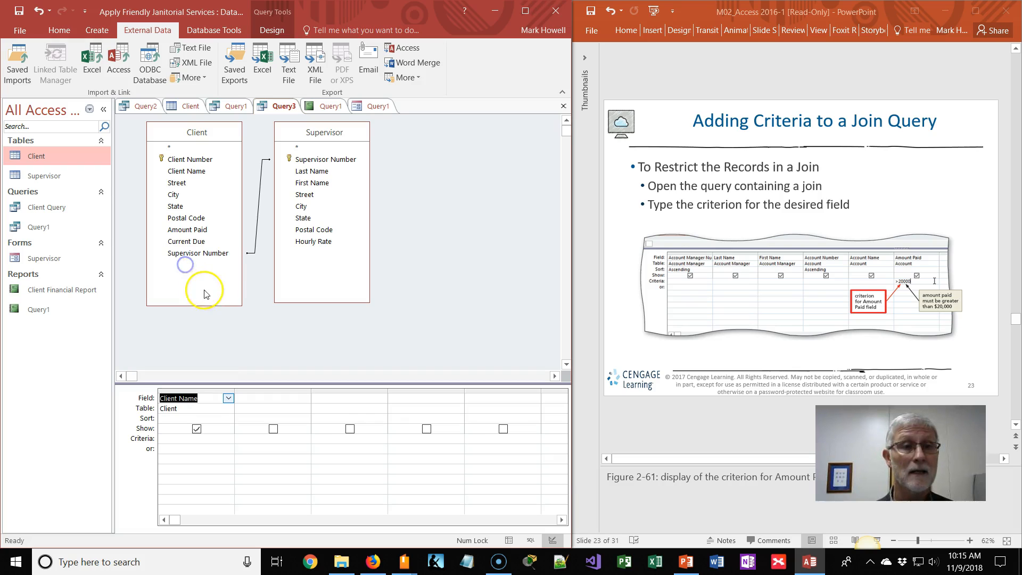
left_click(279, 398)
left_click(304, 398)
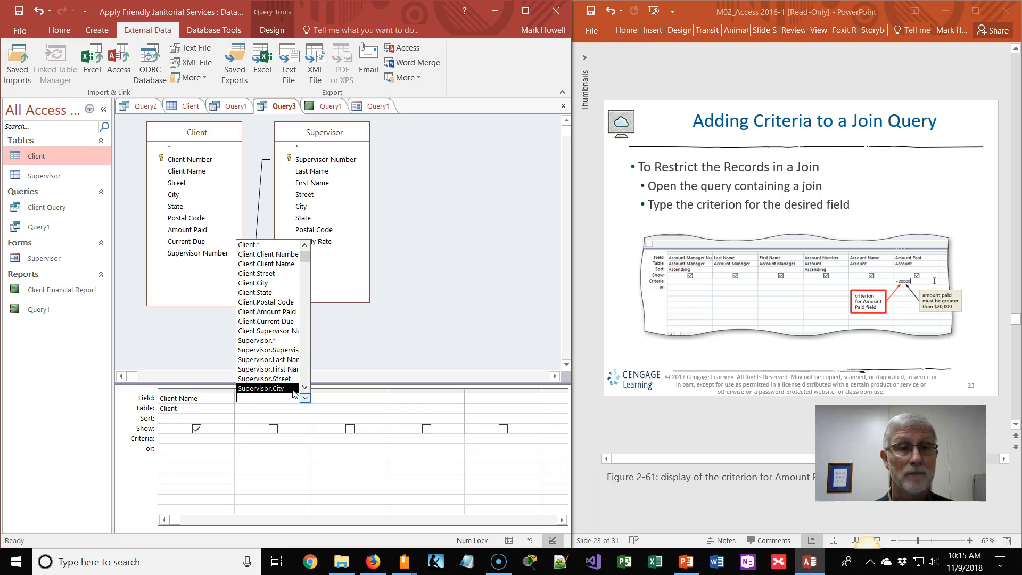
left_click(273, 388)
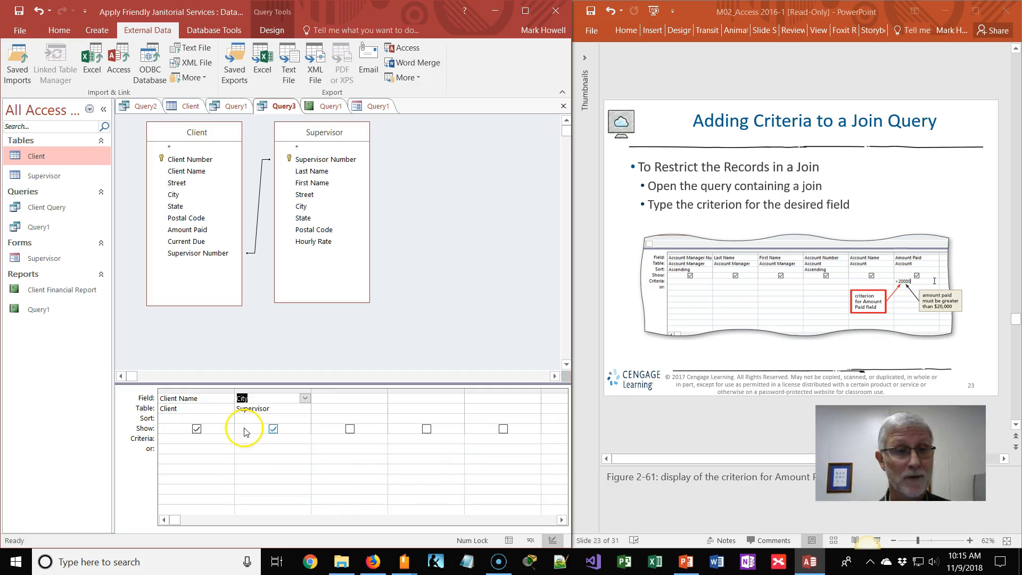
Step: Check the Client table for a city value, and enter Kady as the criterion for the City field in Query3
left_click(257, 440)
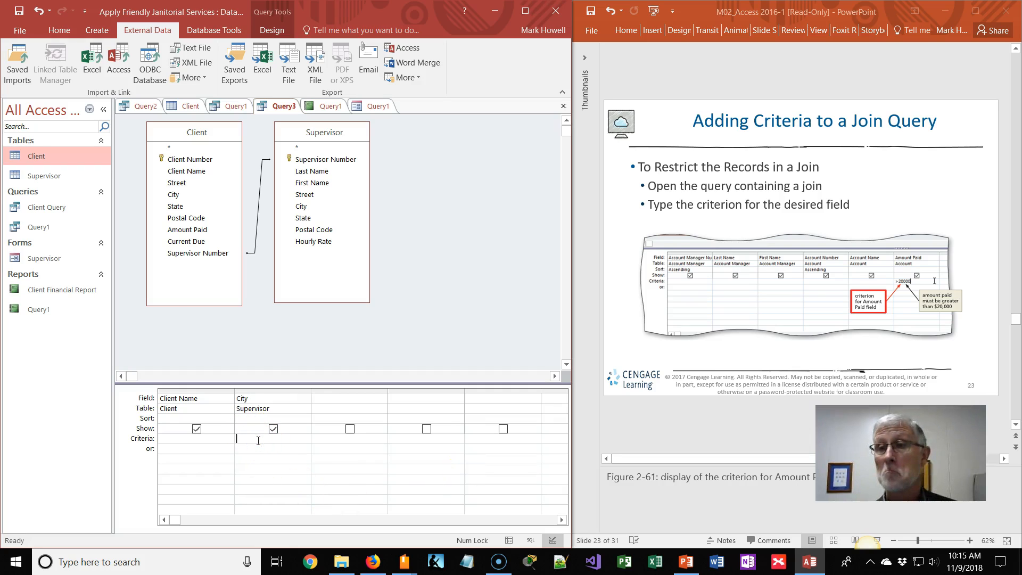
left_click(183, 107)
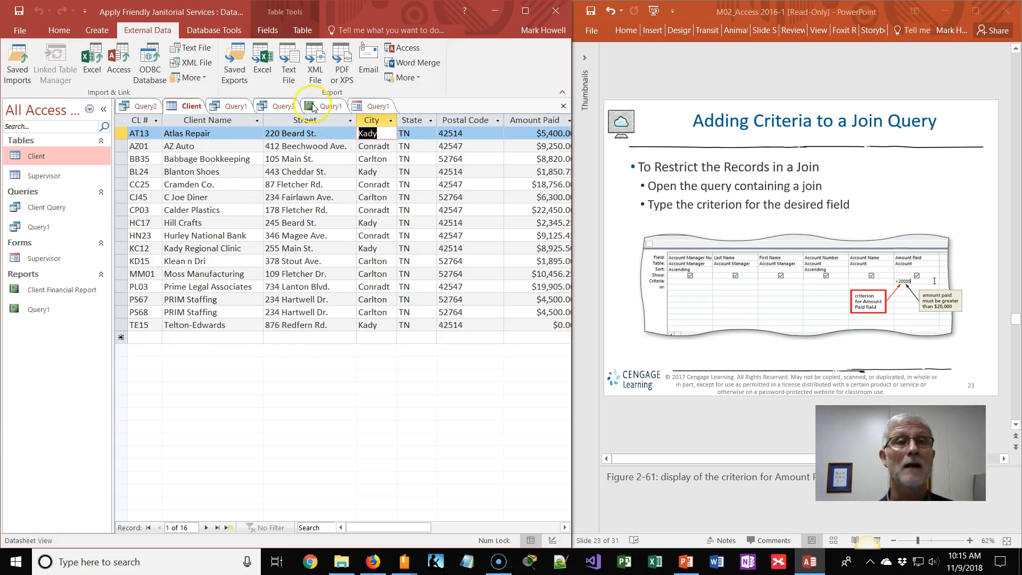
left_click(366, 107)
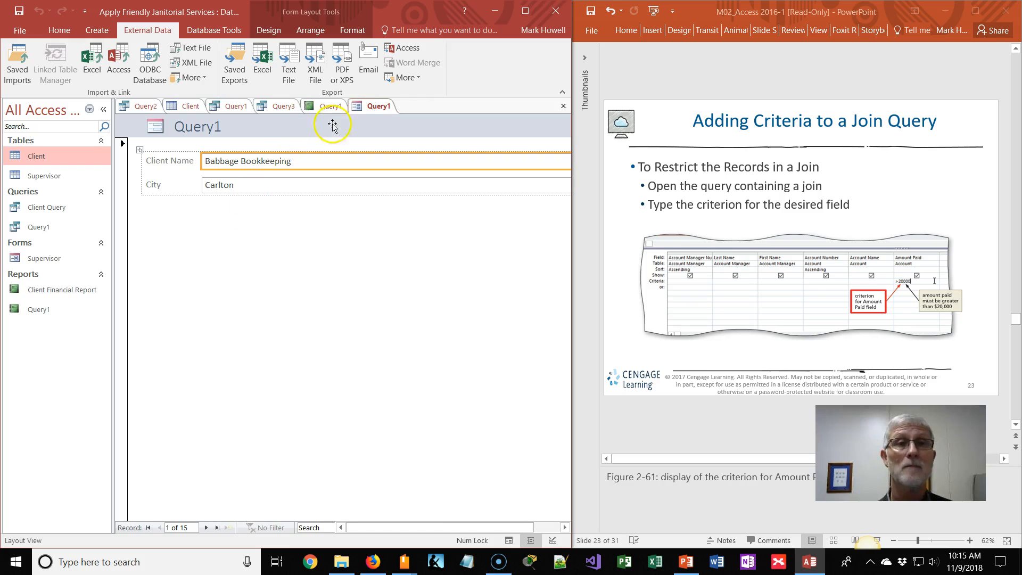
left_click(327, 107)
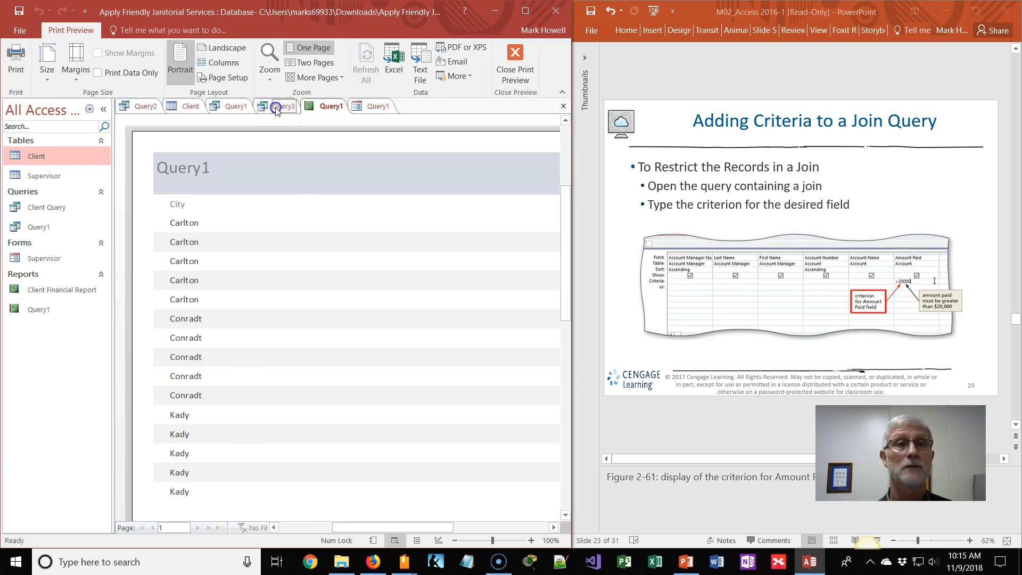
left_click(275, 108)
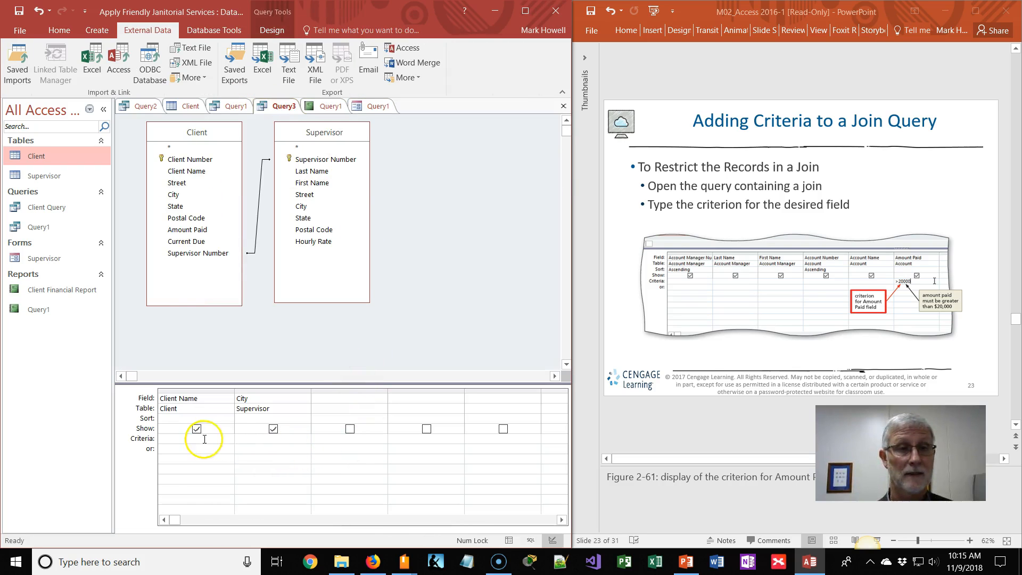
left_click(249, 443)
type("Kady")
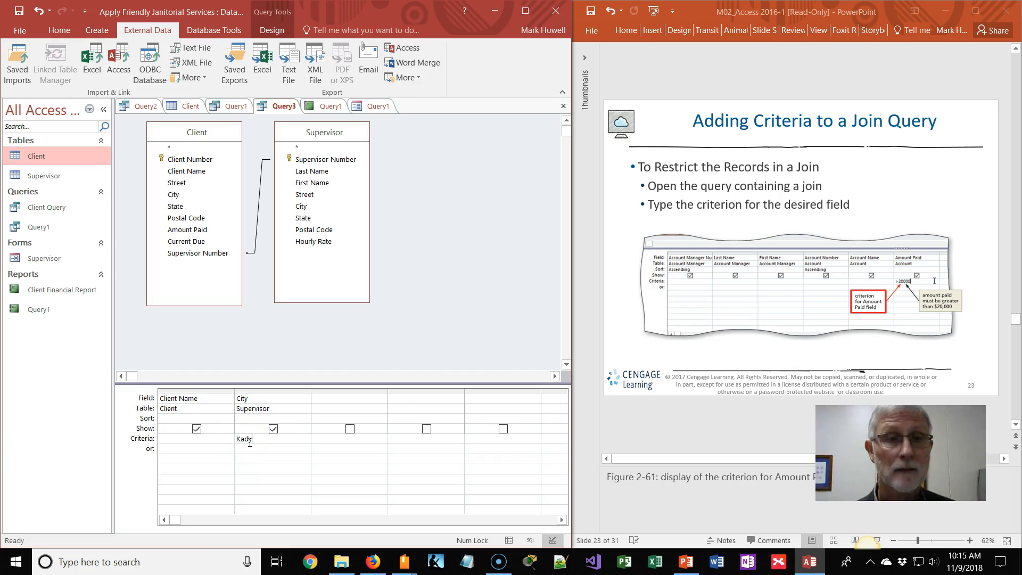
left_click(165, 190)
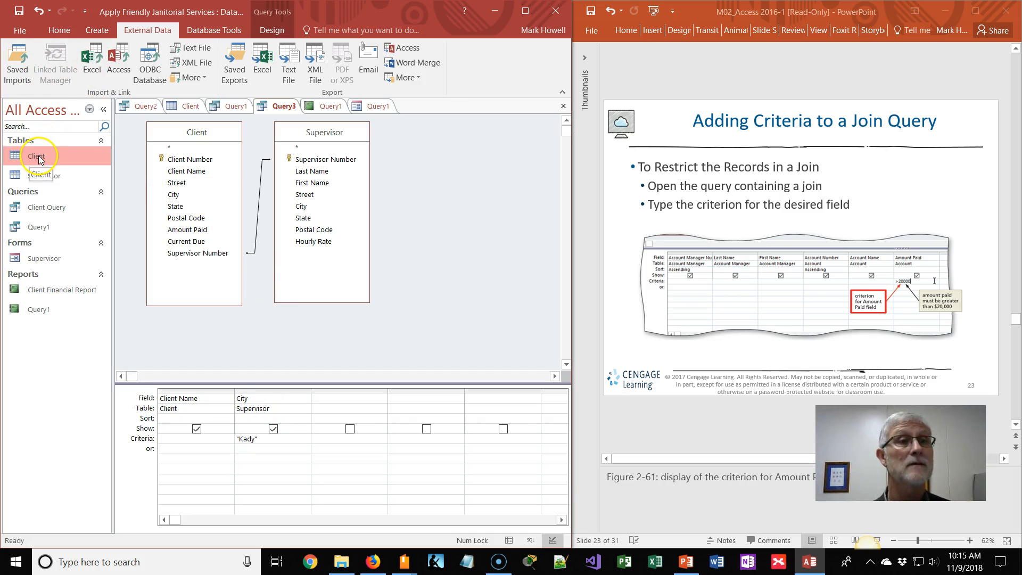
Step: Show the Query3 results in Datasheet view, and advance to the Calculations (1 of 5) slide
left_click(53, 31)
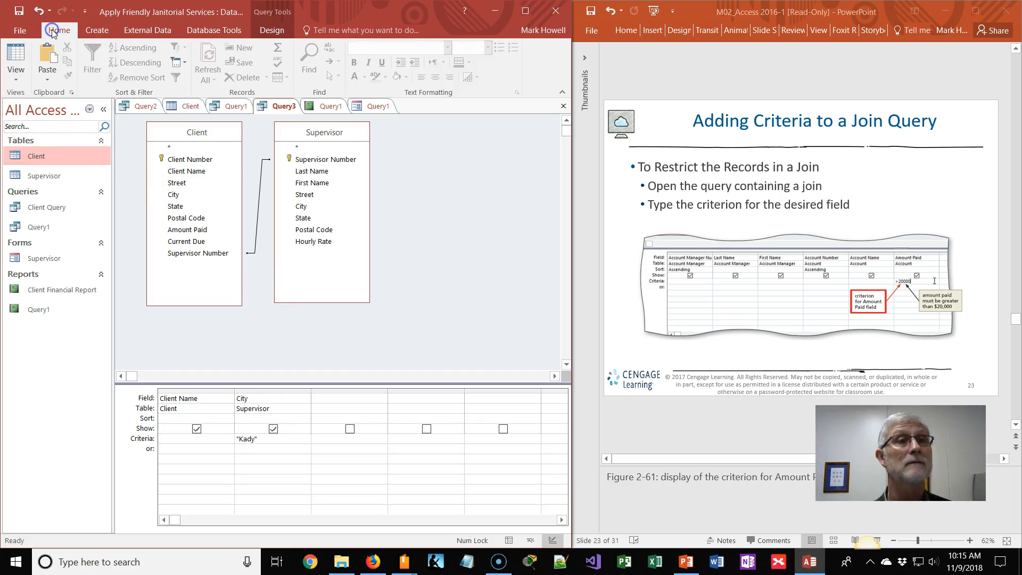
left_click(16, 78)
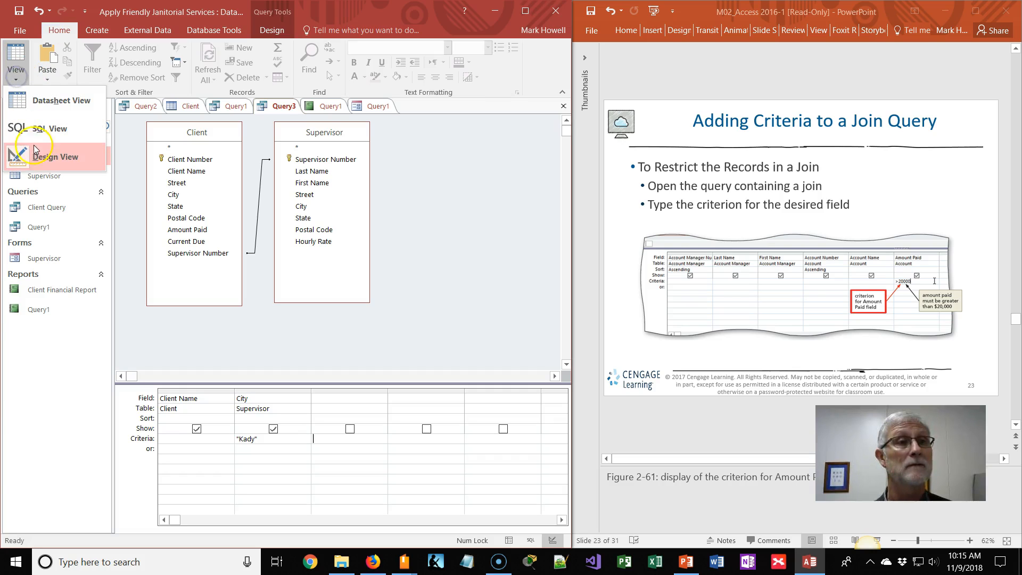
left_click(44, 102)
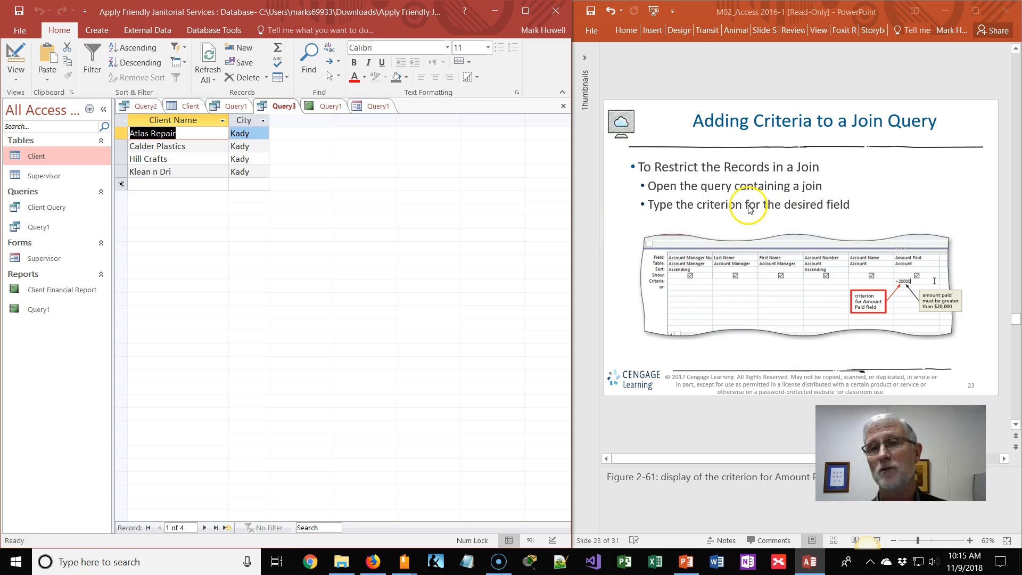
scroll(748, 206, "down", 1)
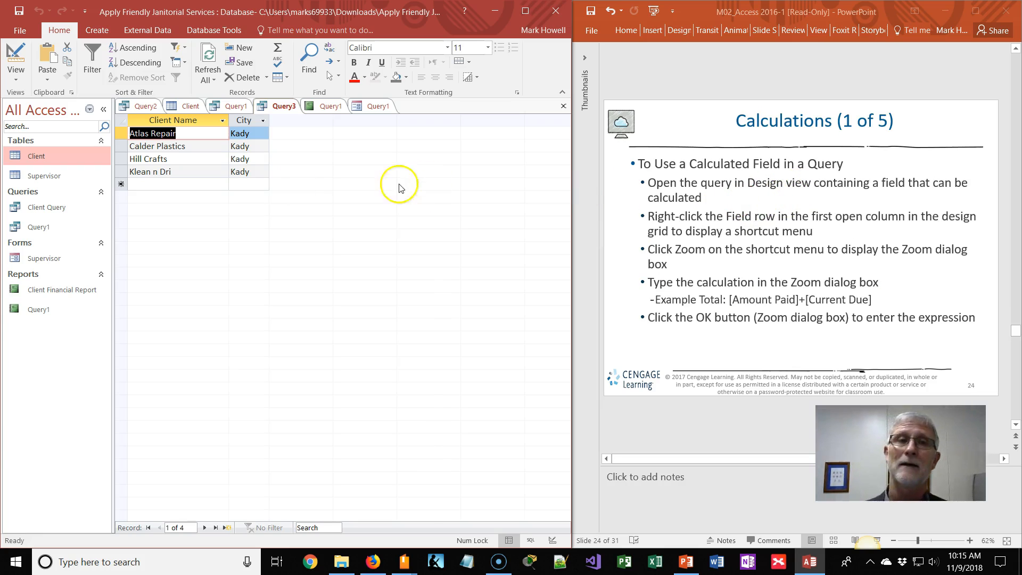
Step: Open Query1 in Design view and set the sort of both the City and Client Name fields to (not sorted)
left_click(235, 106)
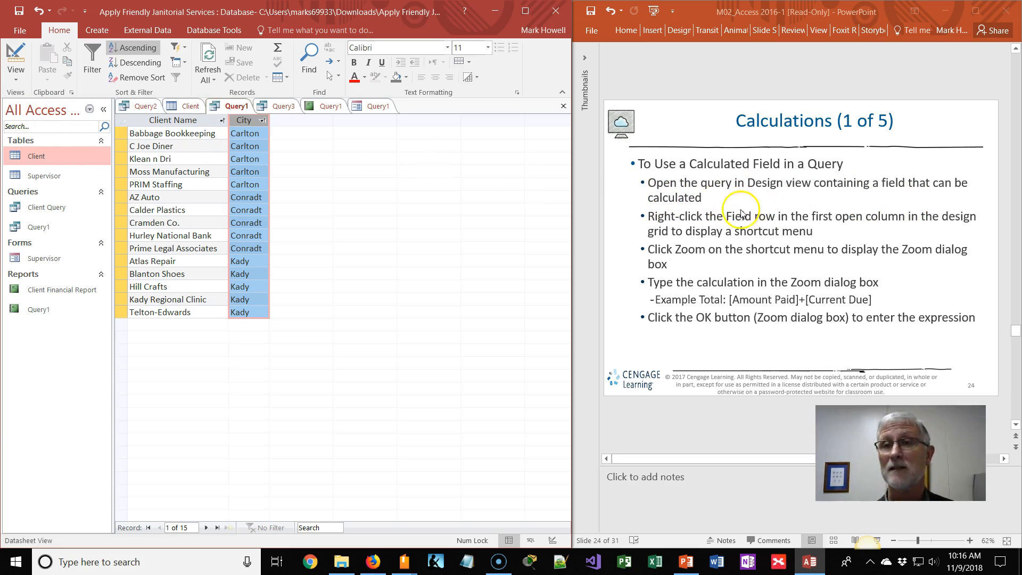
left_click(18, 82)
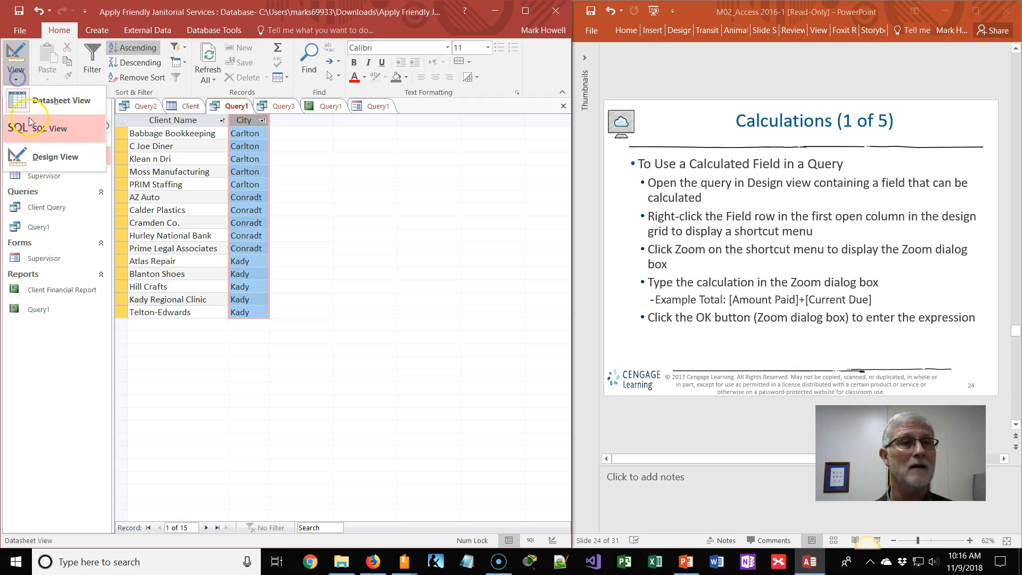
left_click(32, 154)
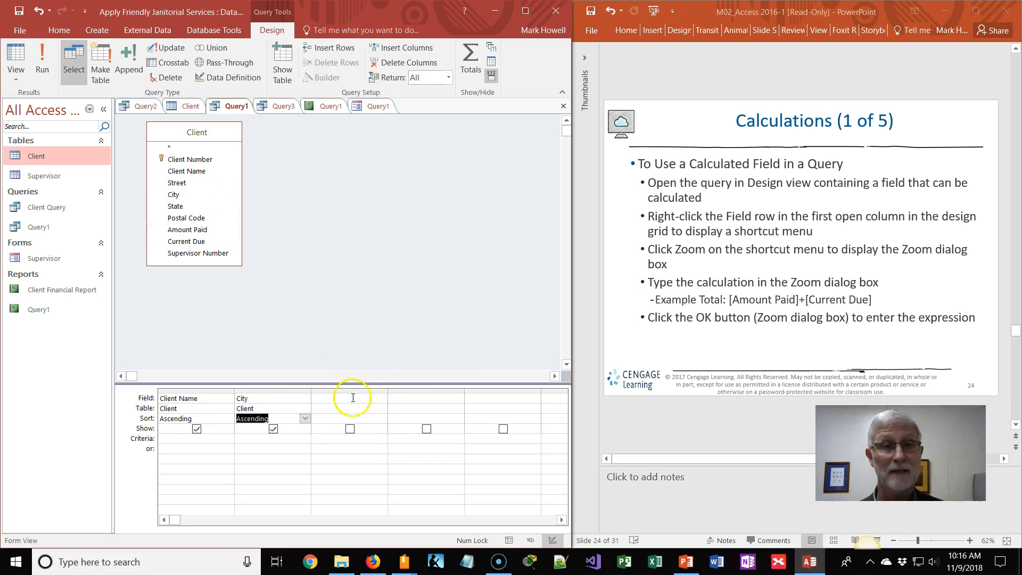
left_click(305, 419)
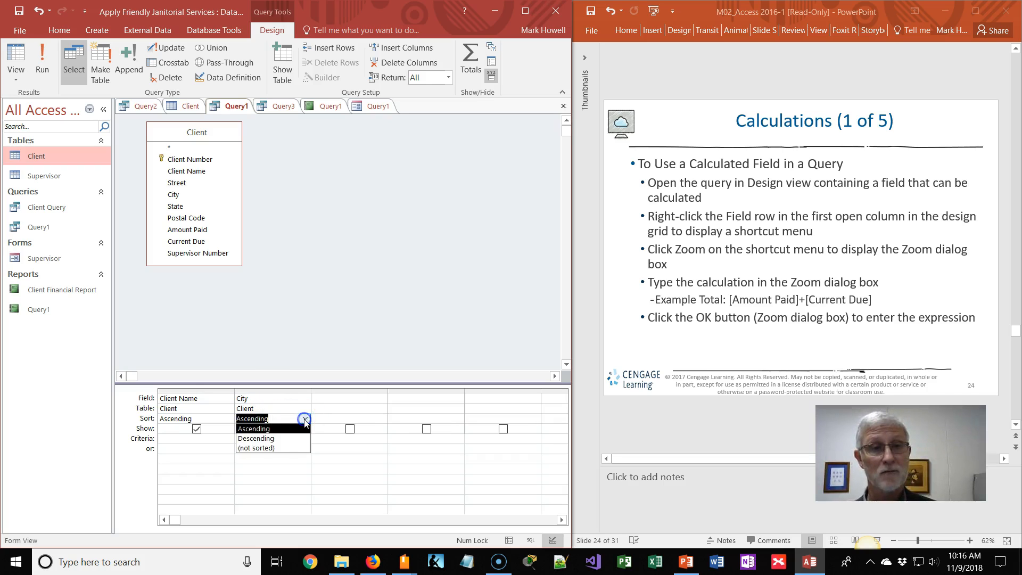
left_click(266, 447)
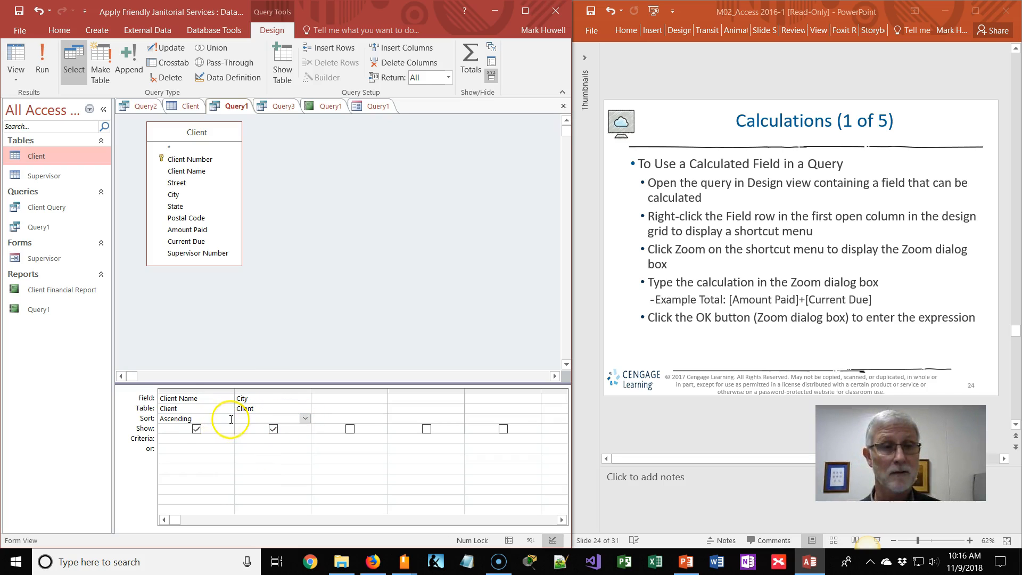
left_click(227, 419)
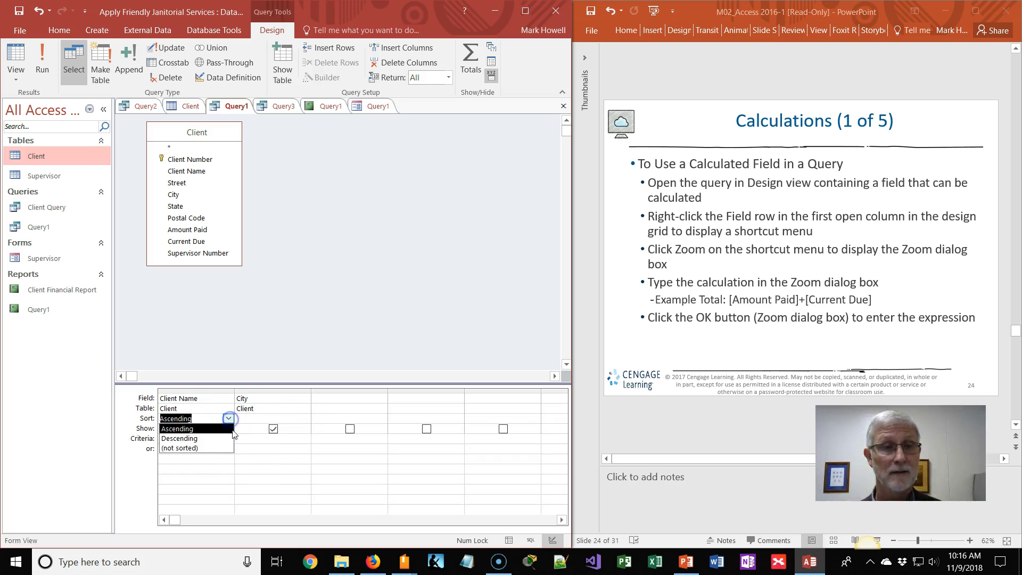
Step: Add the Amount Paid and Current Due fields to the next two open columns of Query1's design grid
left_click(343, 399)
left_click(381, 398)
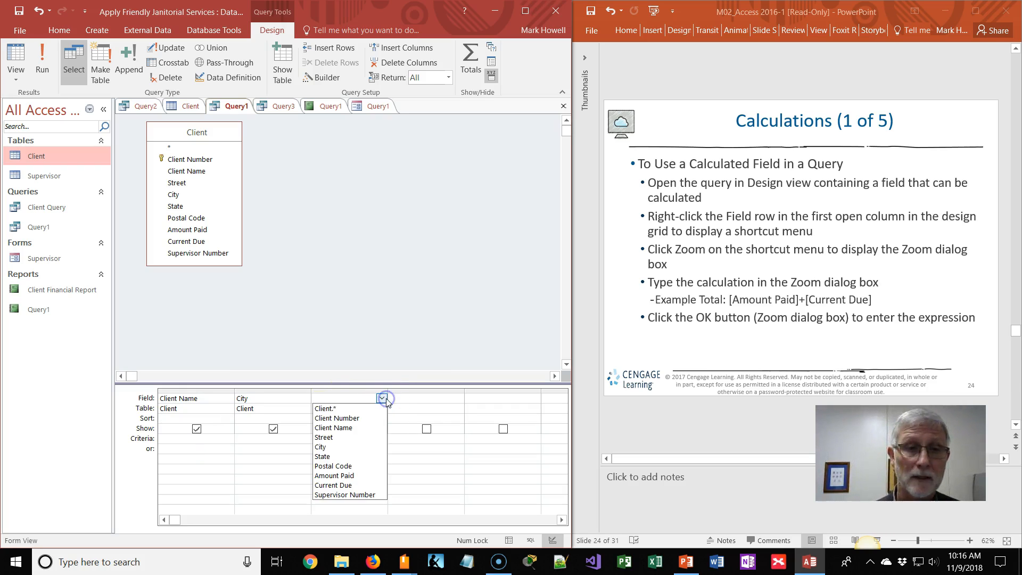
left_click(334, 474)
left_click(429, 399)
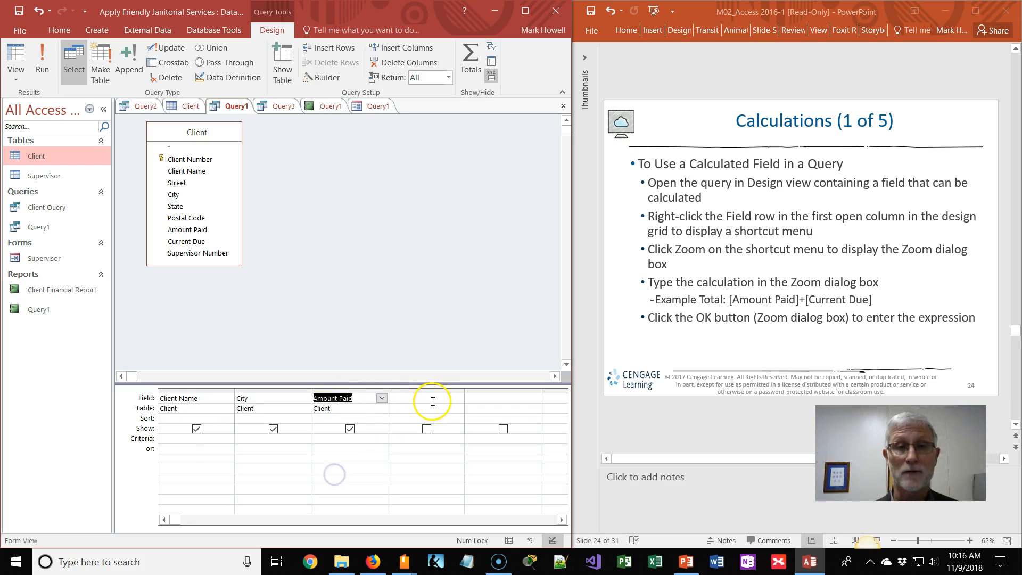
left_click(457, 398)
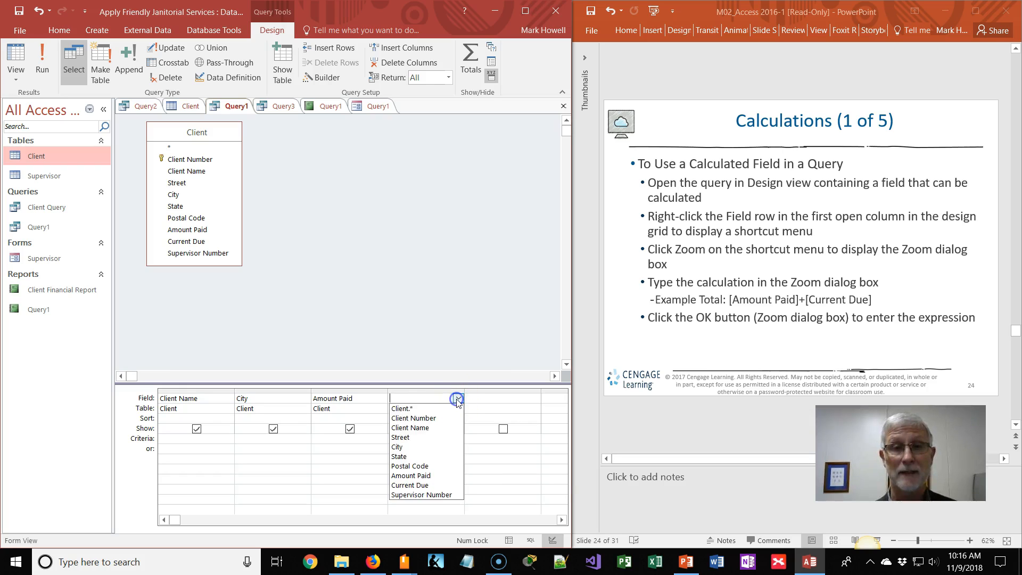
left_click(423, 486)
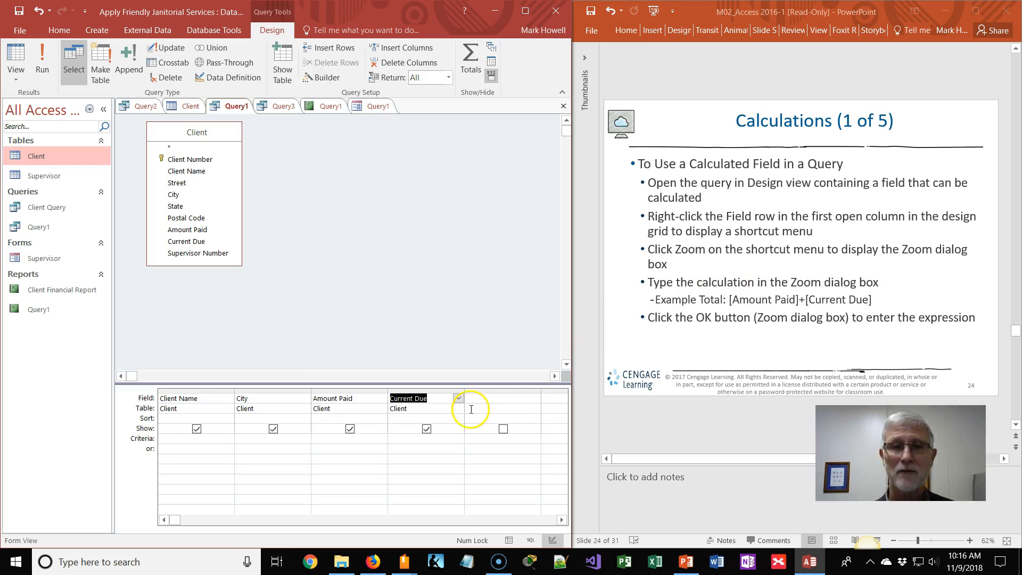
Step: Enter the calculated field Total: [Amount Paid]+[Current Due] in the first open column of Query1's design grid, using the Zoom dialog
left_click(492, 399)
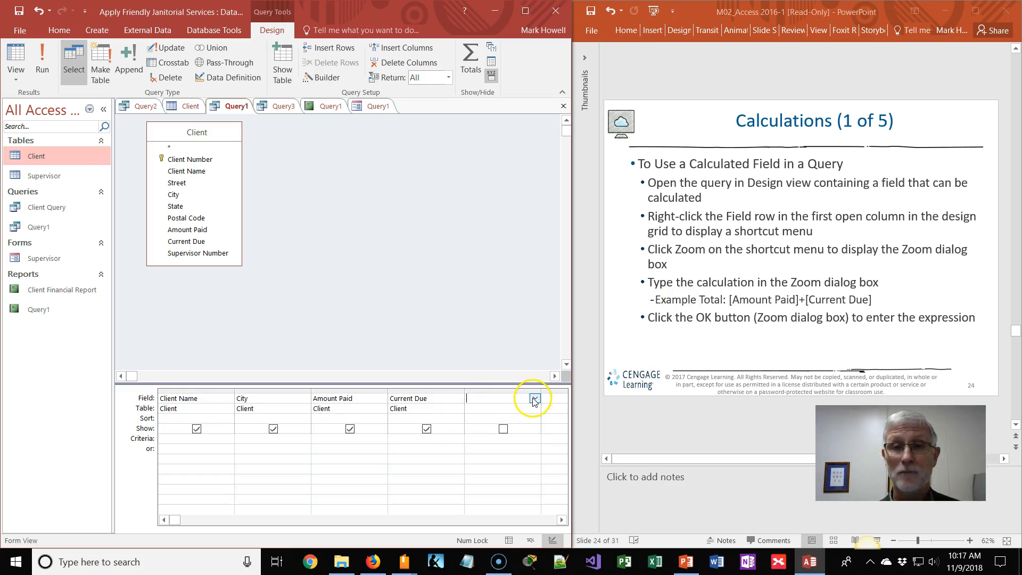
left_click(486, 398)
right_click(486, 398)
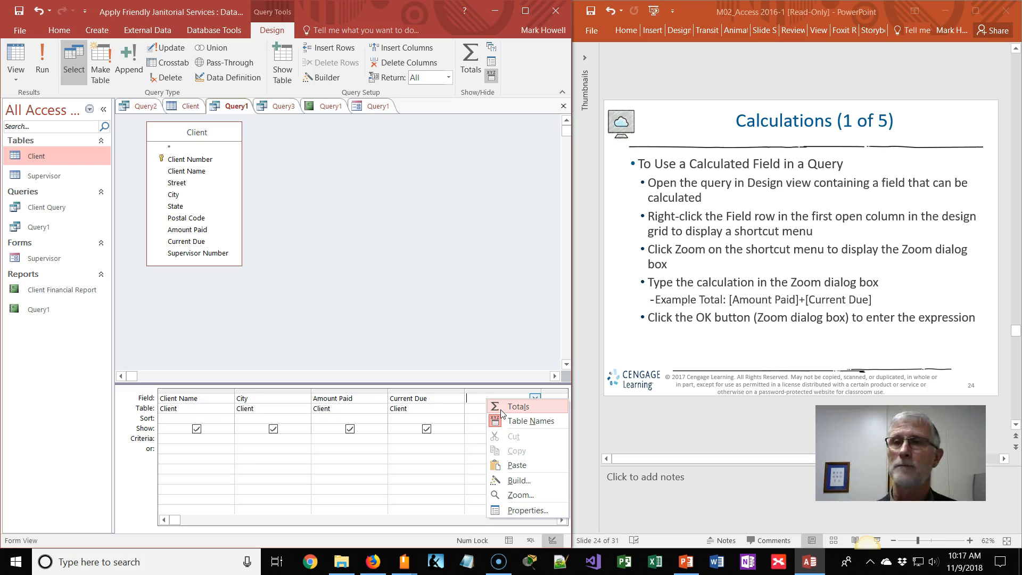
left_click(512, 496)
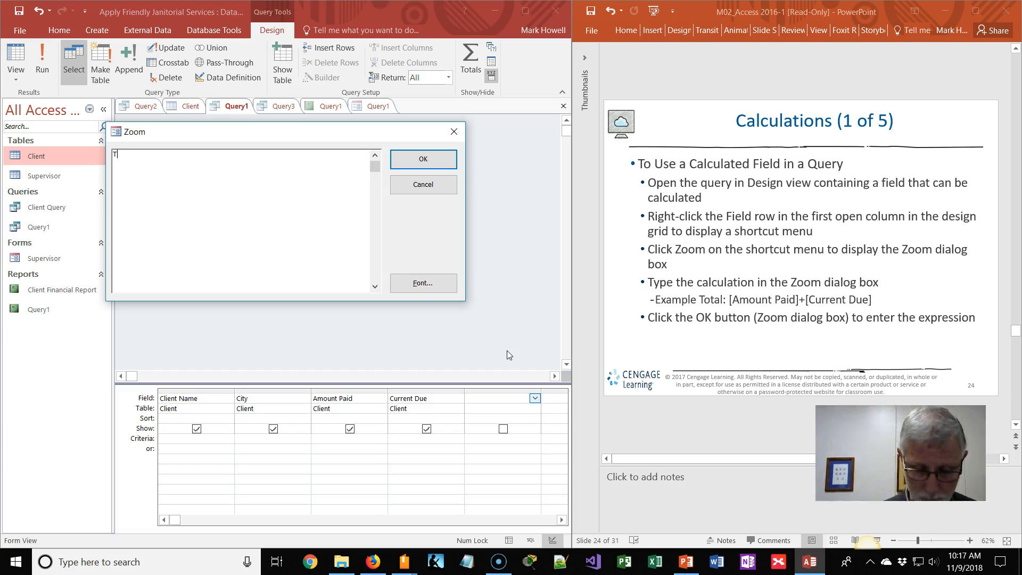
type("Tot")
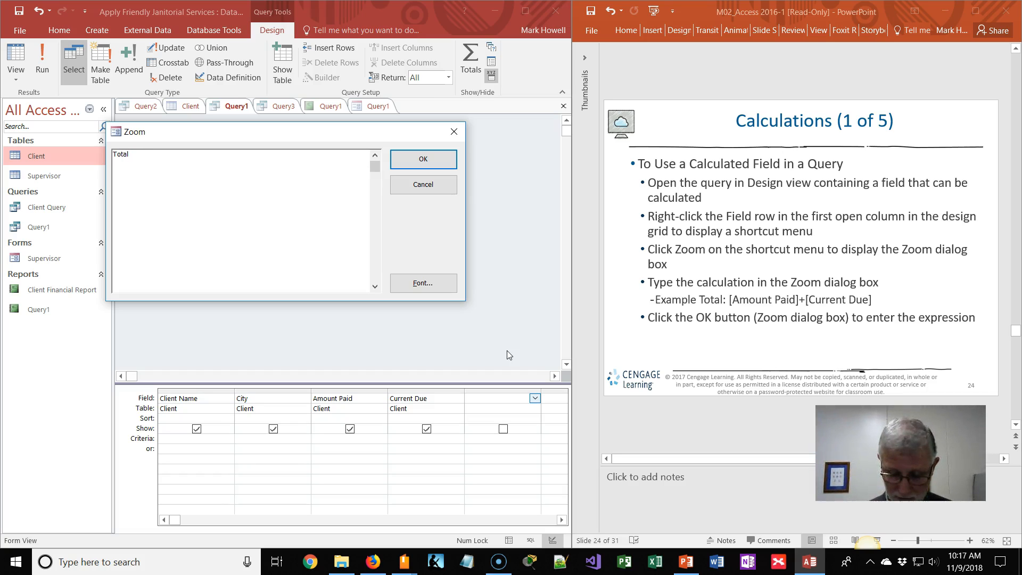
type("al:")
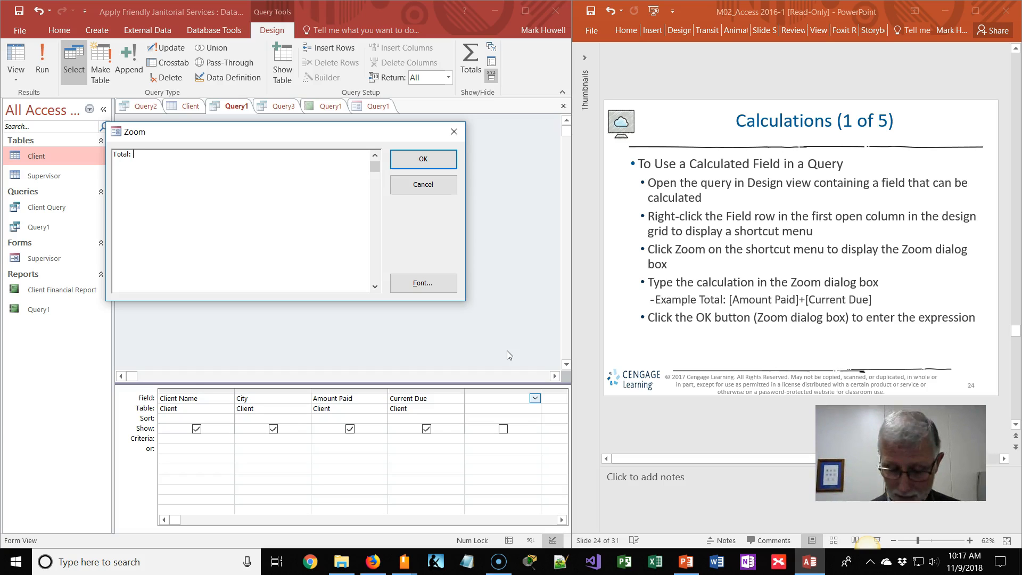
type(" [")
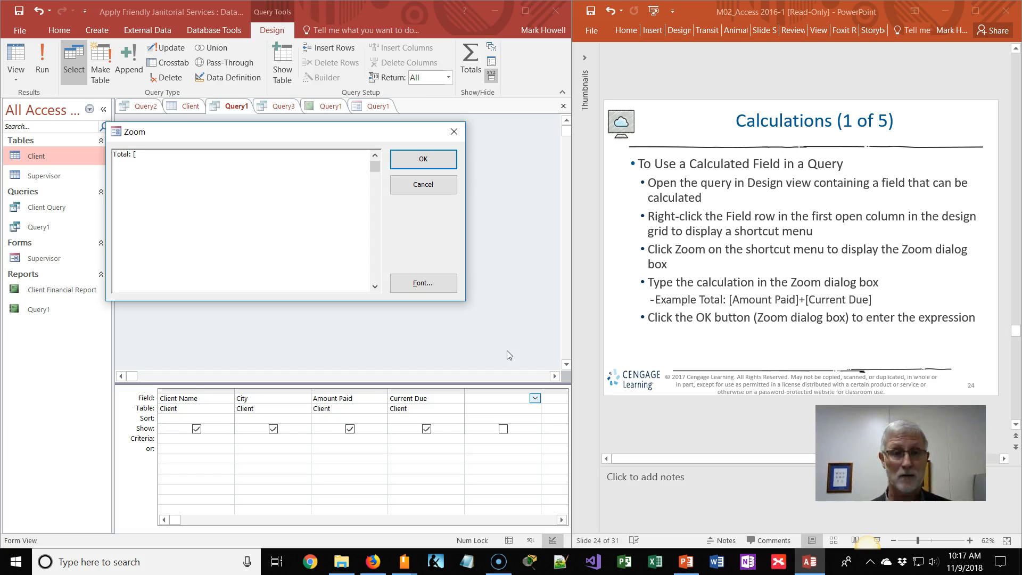
type("Am")
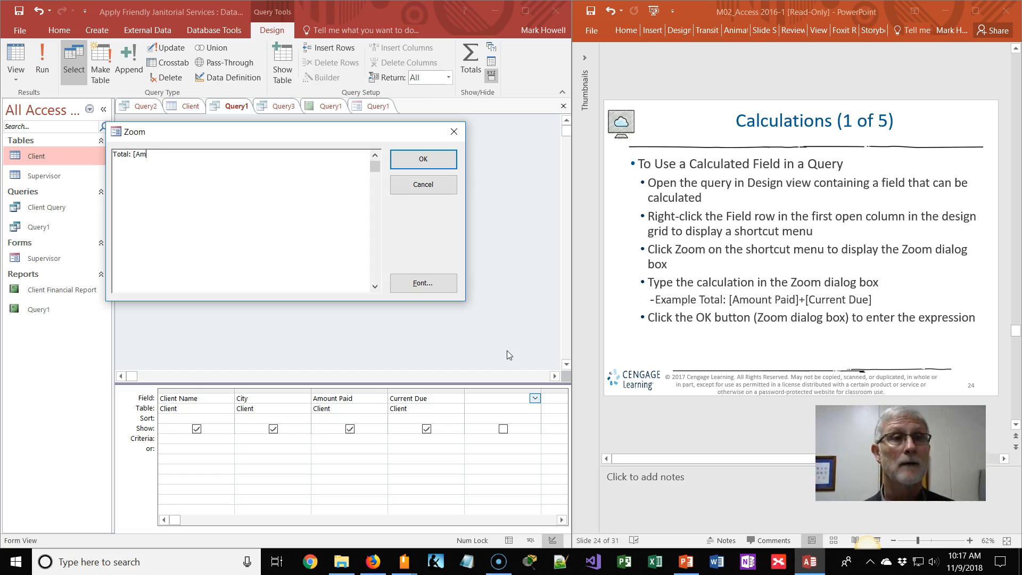
type("out")
key("BackSpace")
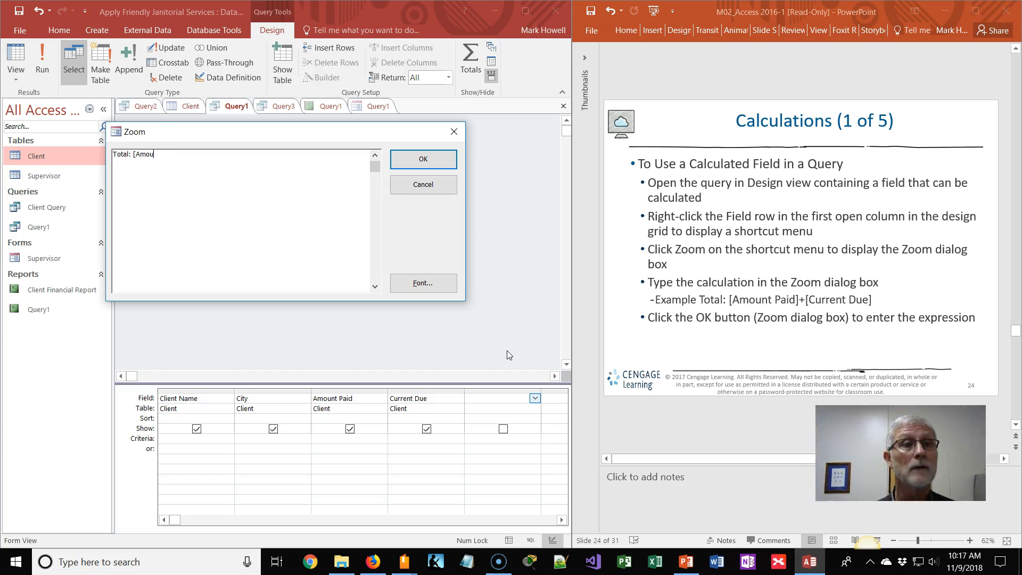
type("nt Paid]+[Current Due")
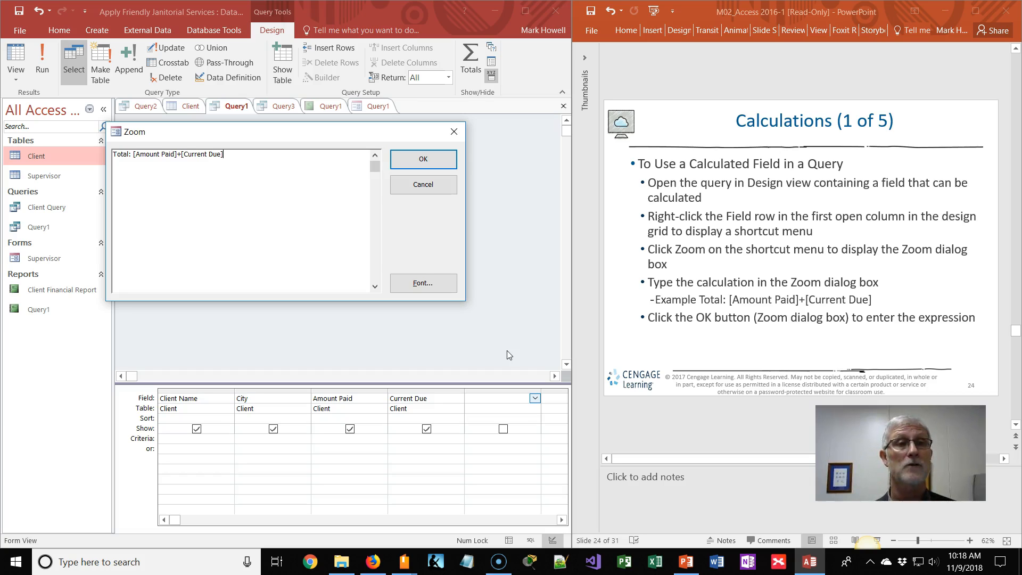
left_click(436, 163)
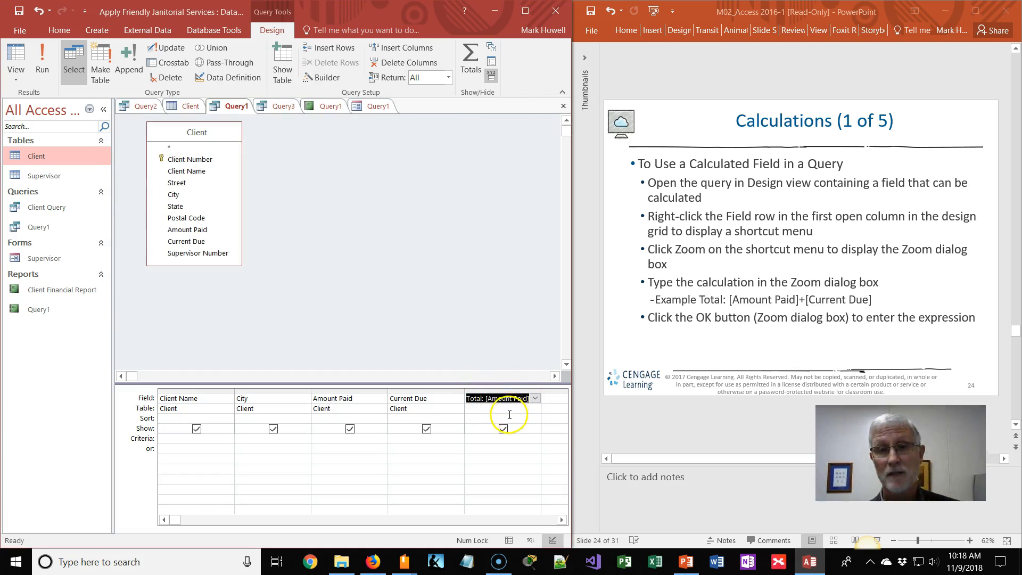
Step: Run Query1 to view the calculated Total column, and advance to the Calculations (2 of 5) slide
left_click(42, 57)
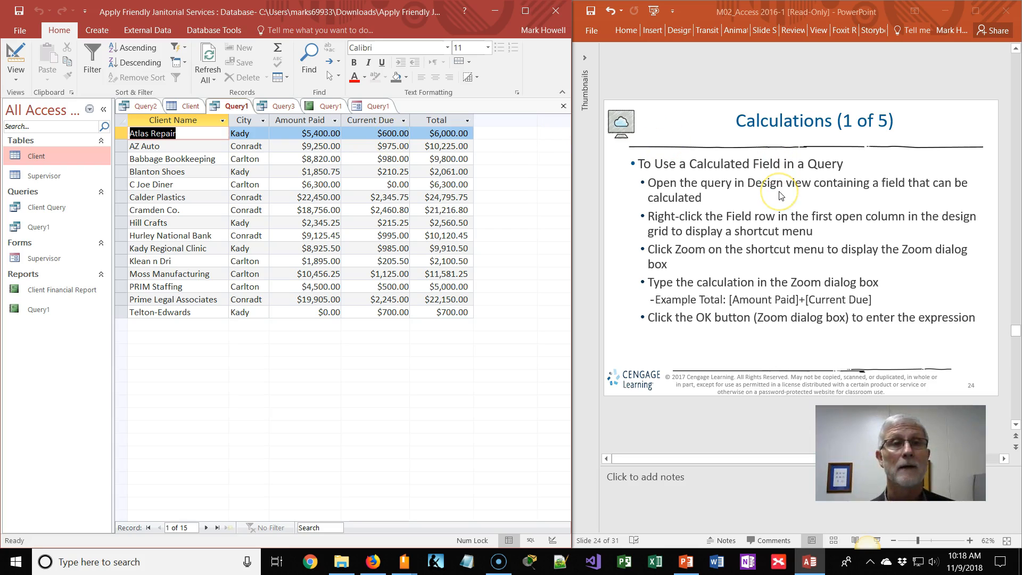
scroll(780, 195, "down", 1)
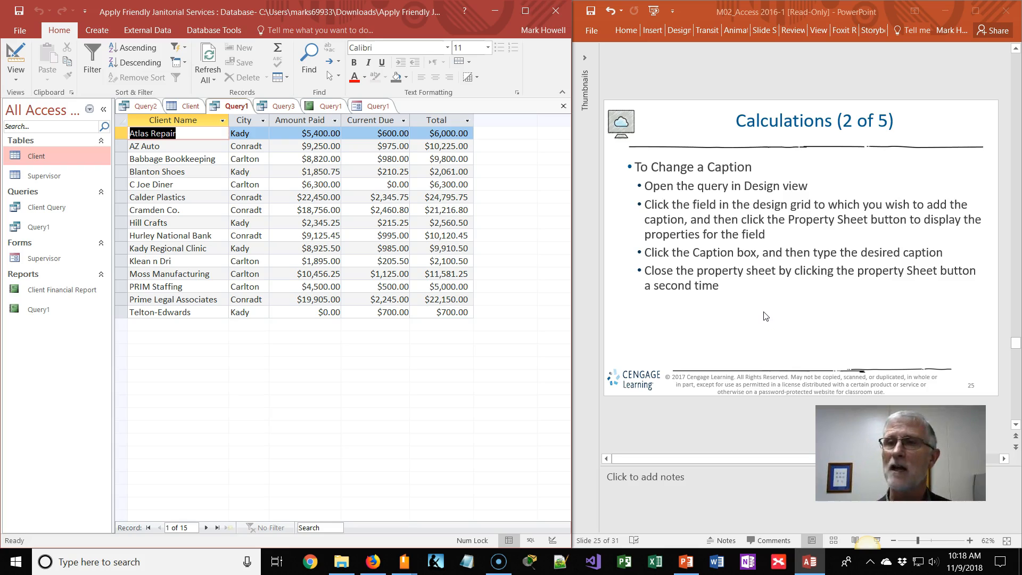
Step: Show the Client Name field's Caption property in Query1's Design view, and advance to the Calculations (3 of 5) slide
left_click(234, 107)
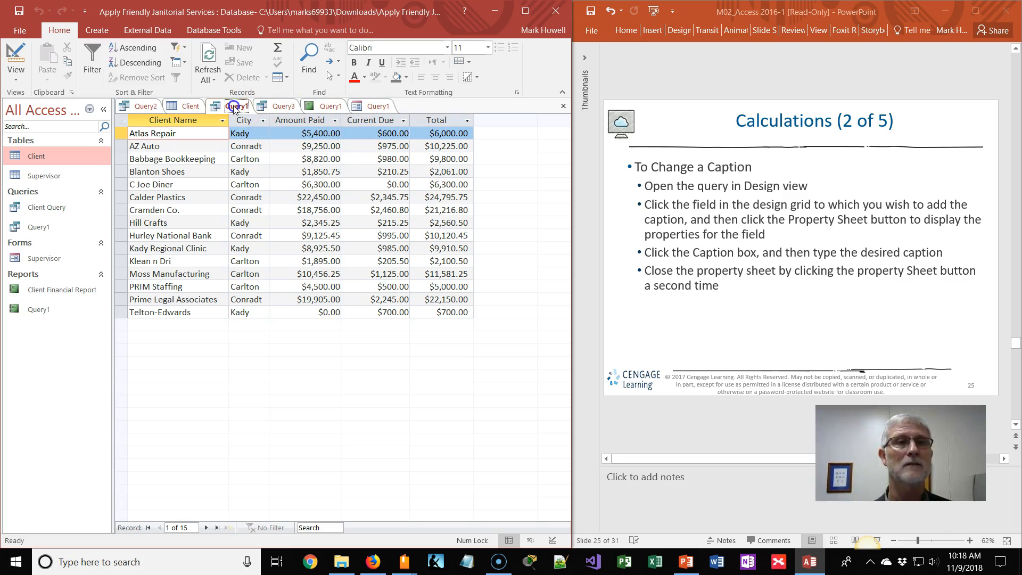
left_click(16, 80)
left_click(35, 159)
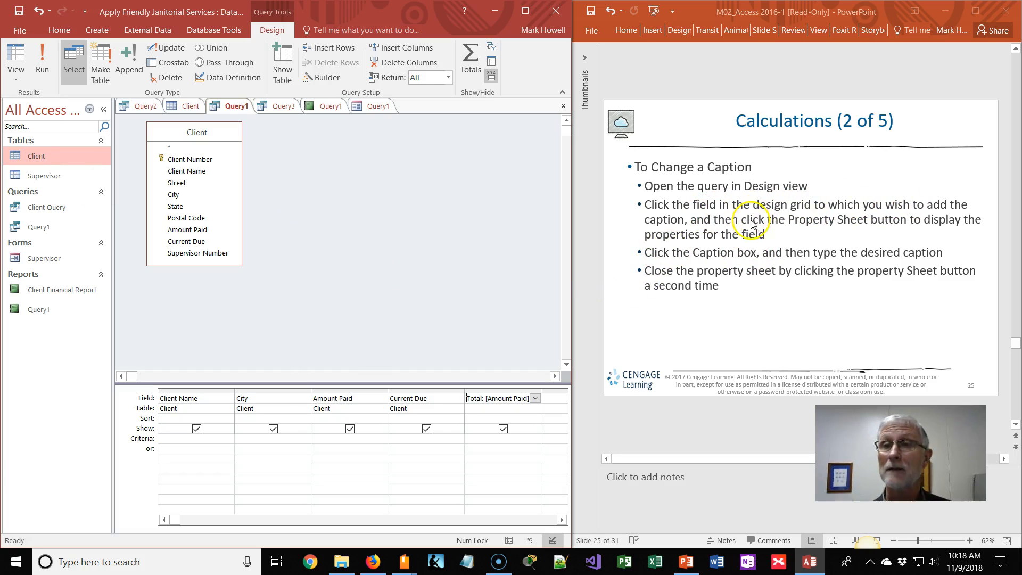
left_click(202, 398)
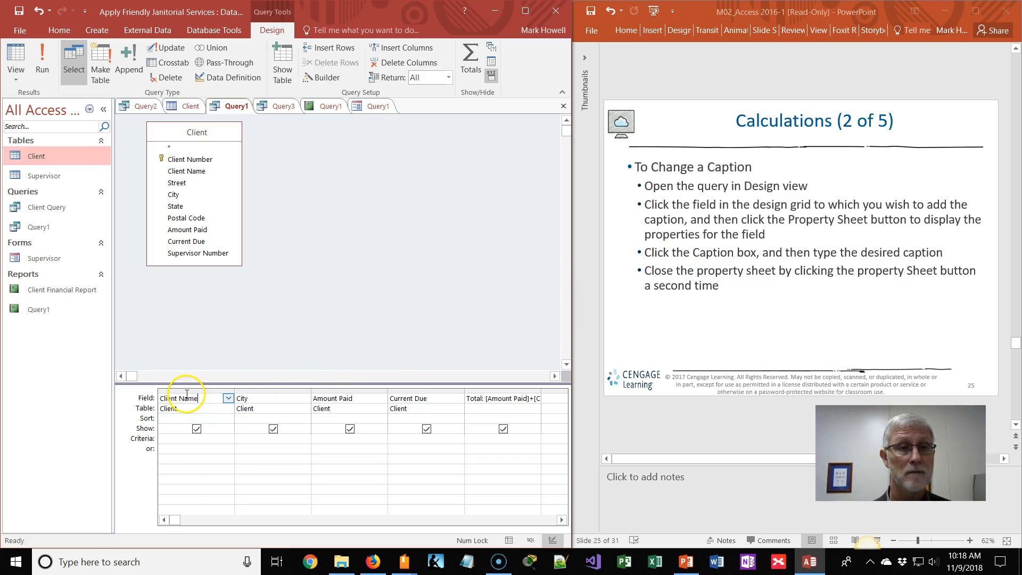
right_click(185, 398)
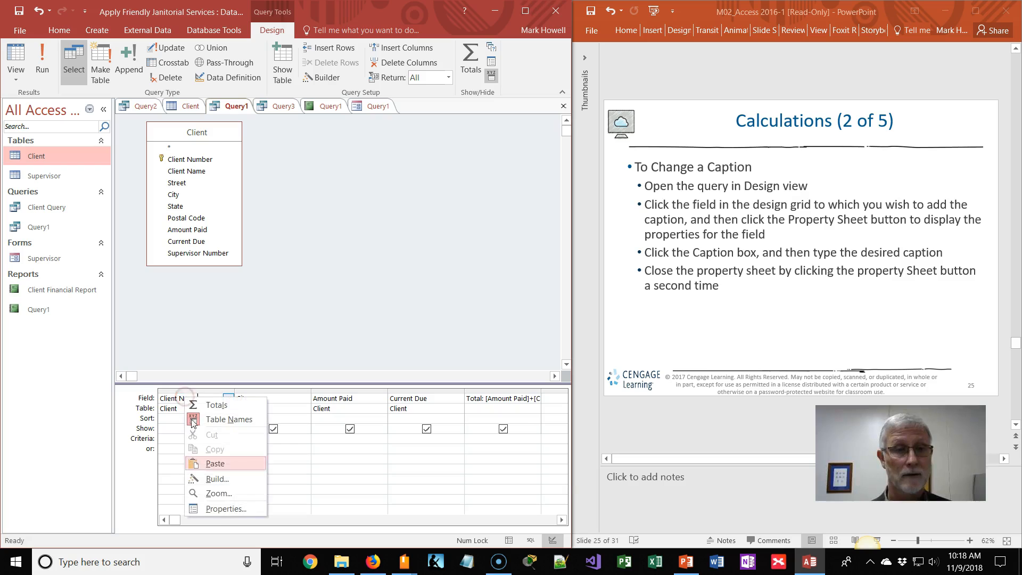
left_click(208, 506)
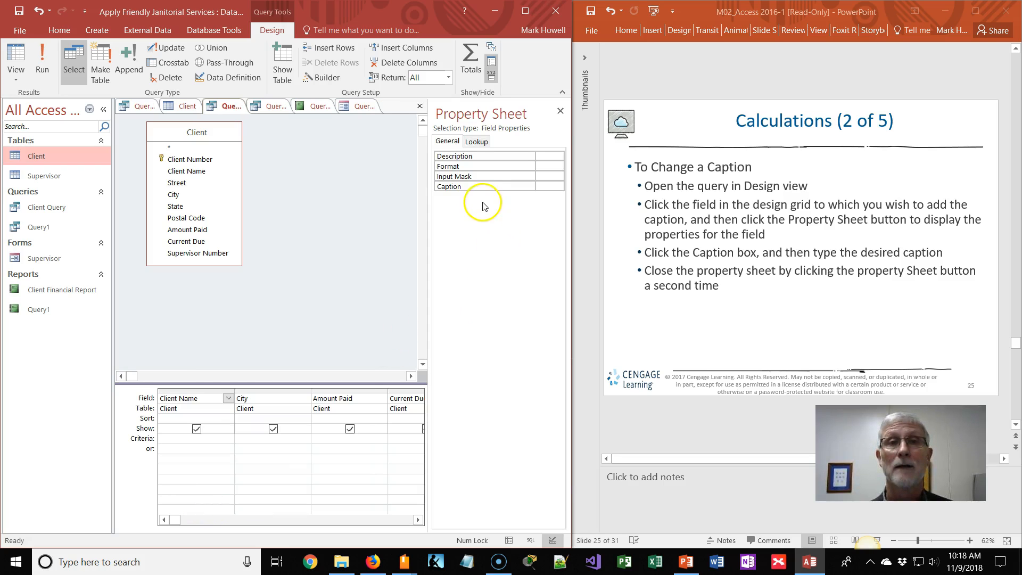
left_click(546, 187)
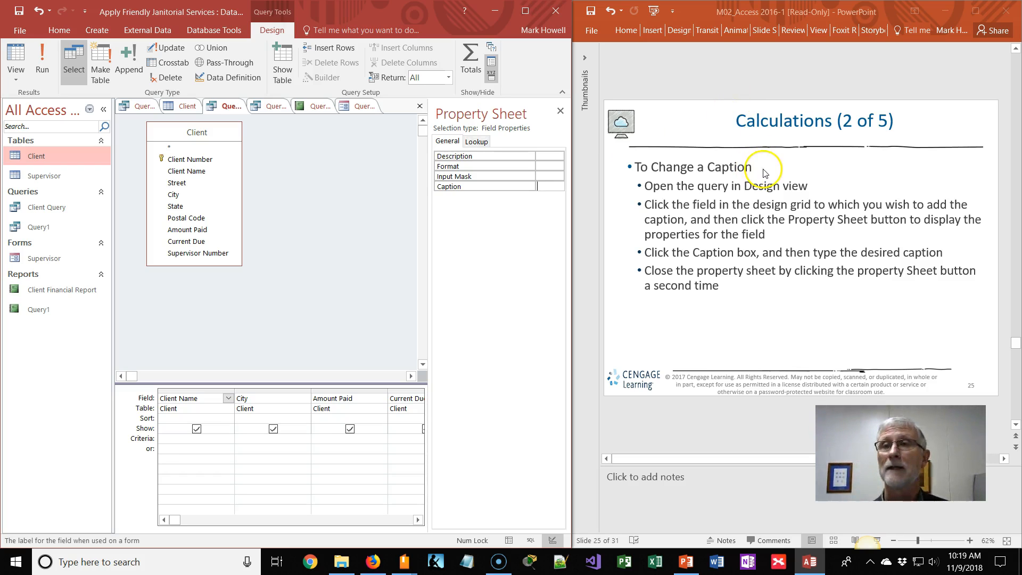
scroll(766, 176, "down", 1)
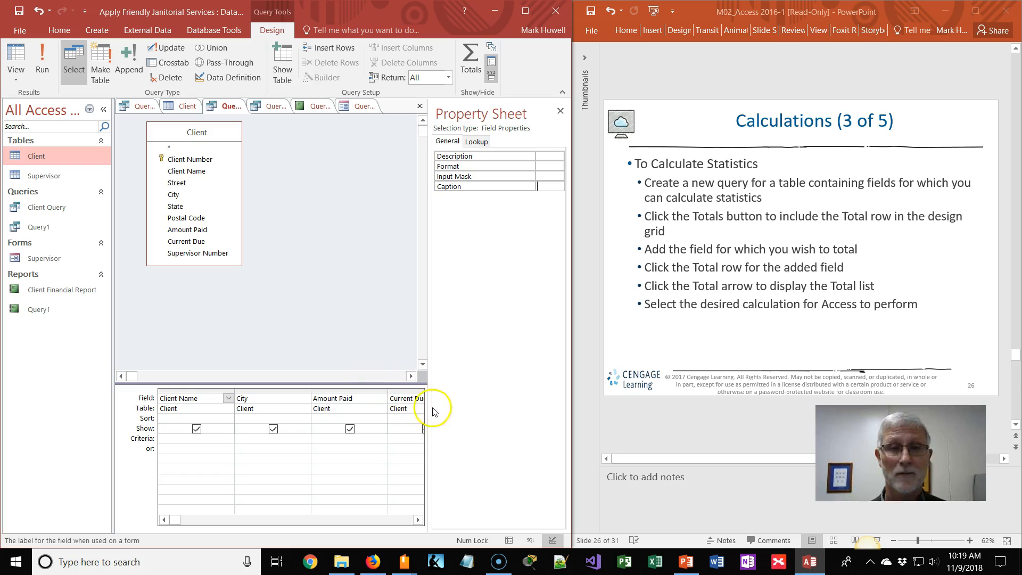
left_click(561, 111)
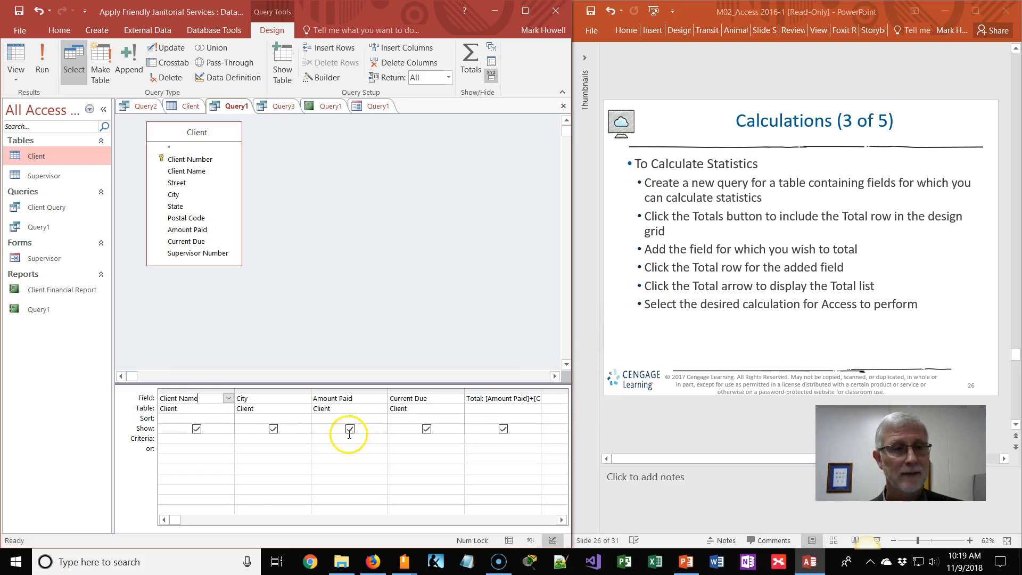
Step: Add the Total row to Query1's design grid
right_click(206, 391)
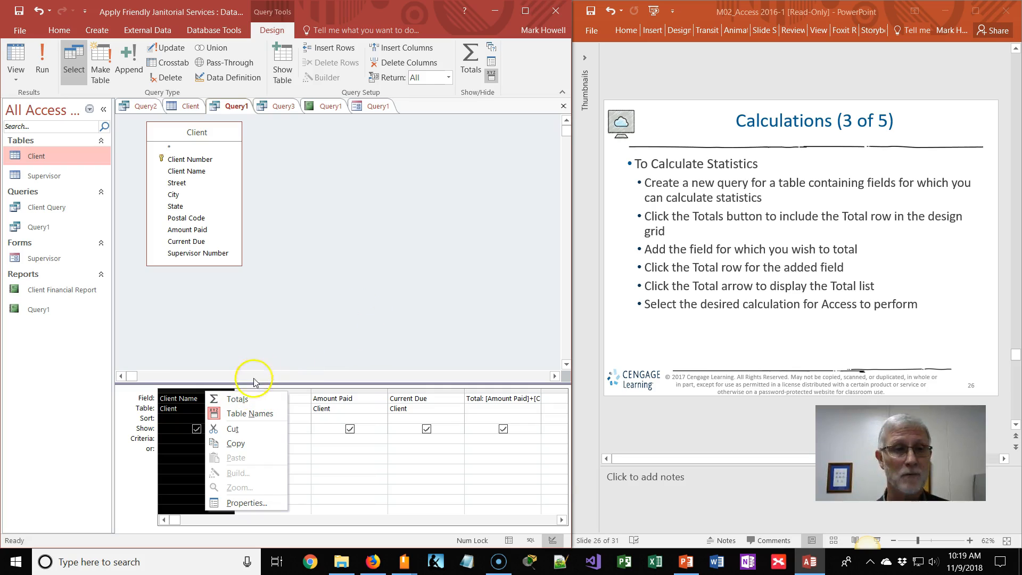
left_click(244, 398)
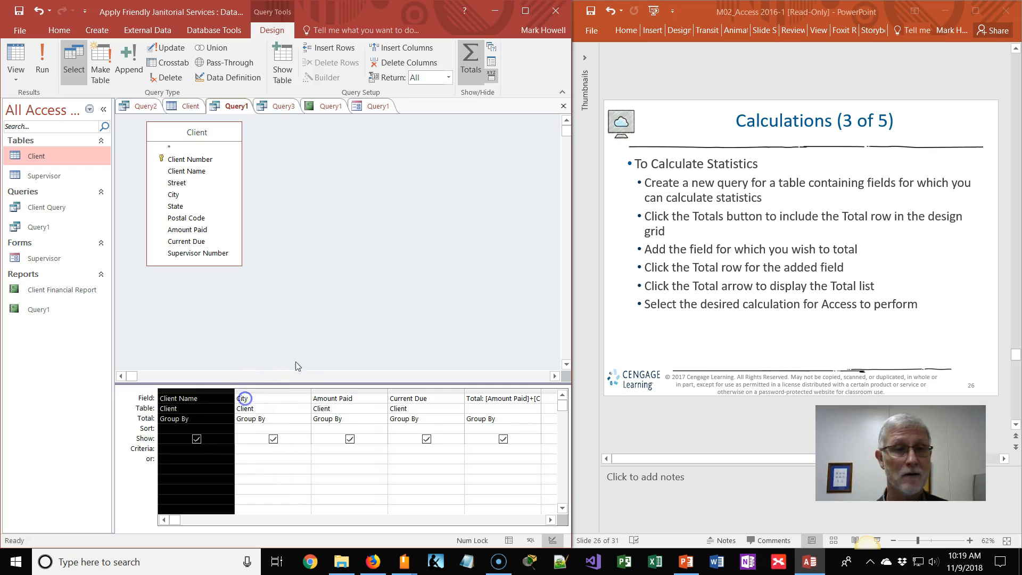
left_click(137, 472)
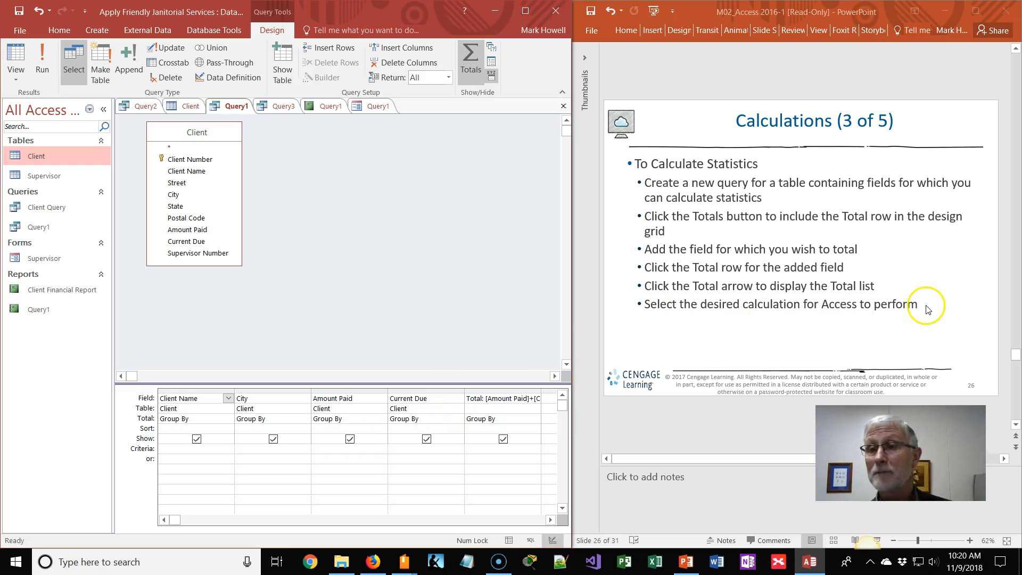
Step: Set the Total row calculation for Amount Paid to Sum, and exclude the calculated Total field from Query1's results
left_click(224, 419)
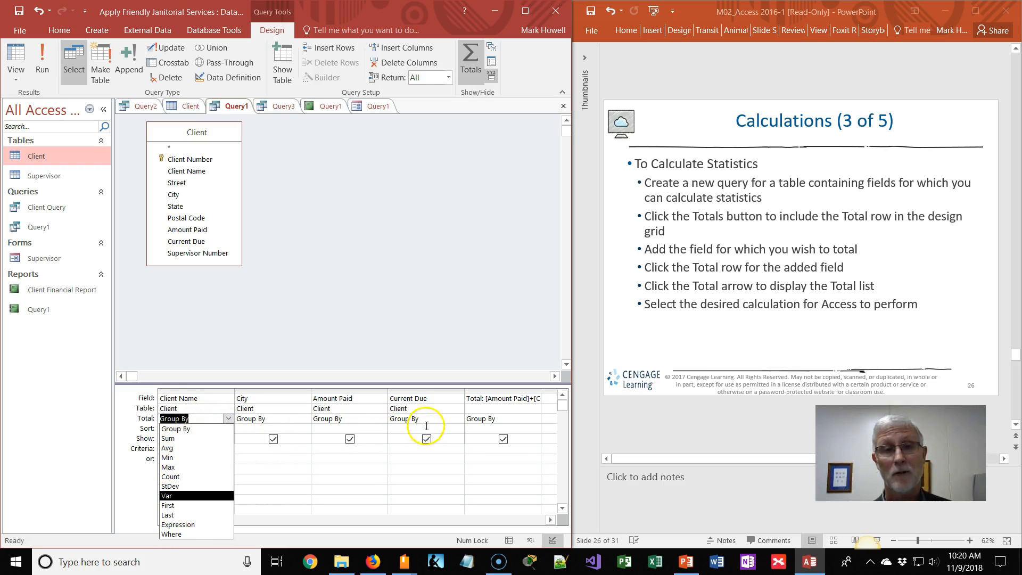
left_click(346, 420)
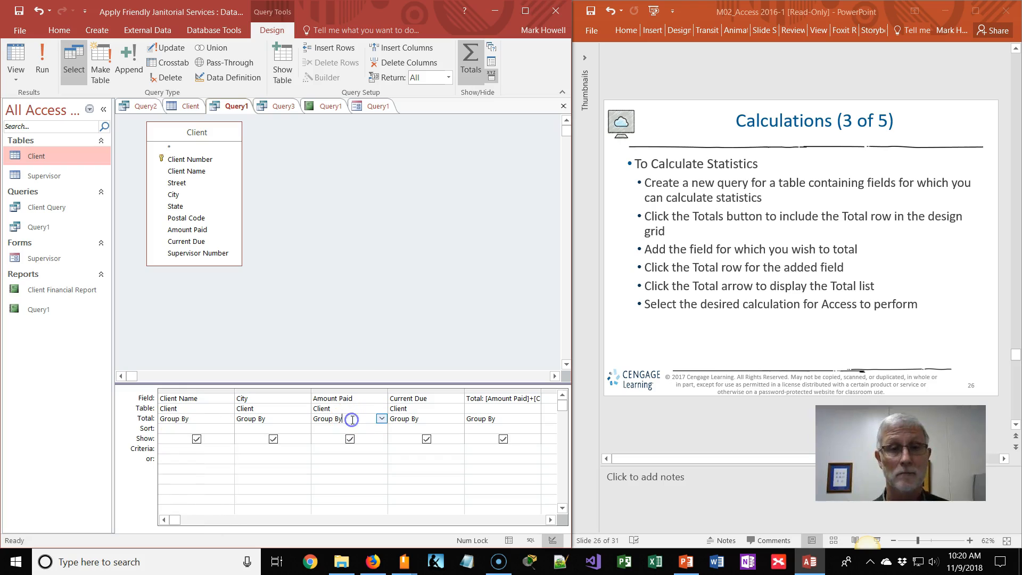
left_click(381, 420)
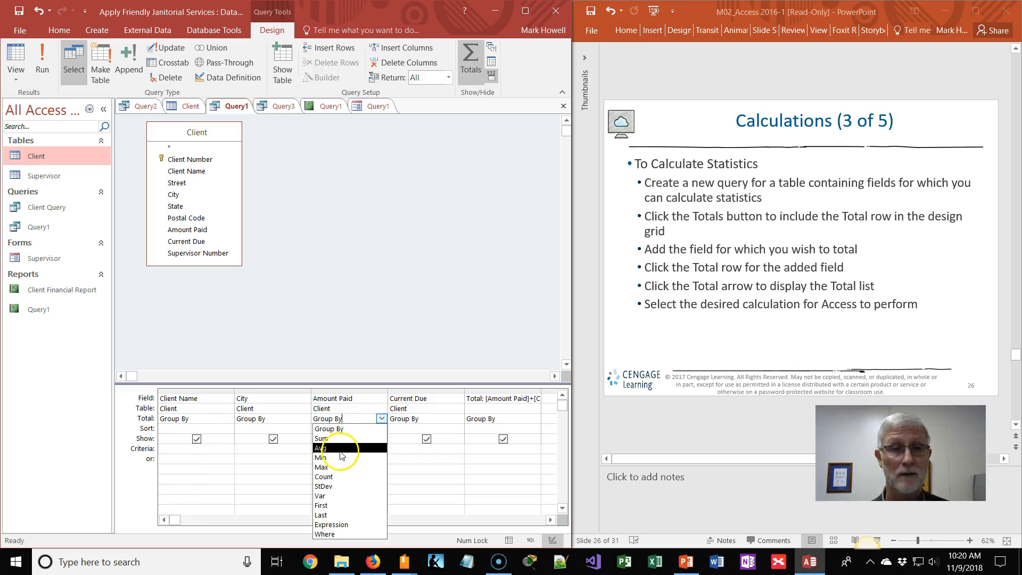
left_click(330, 439)
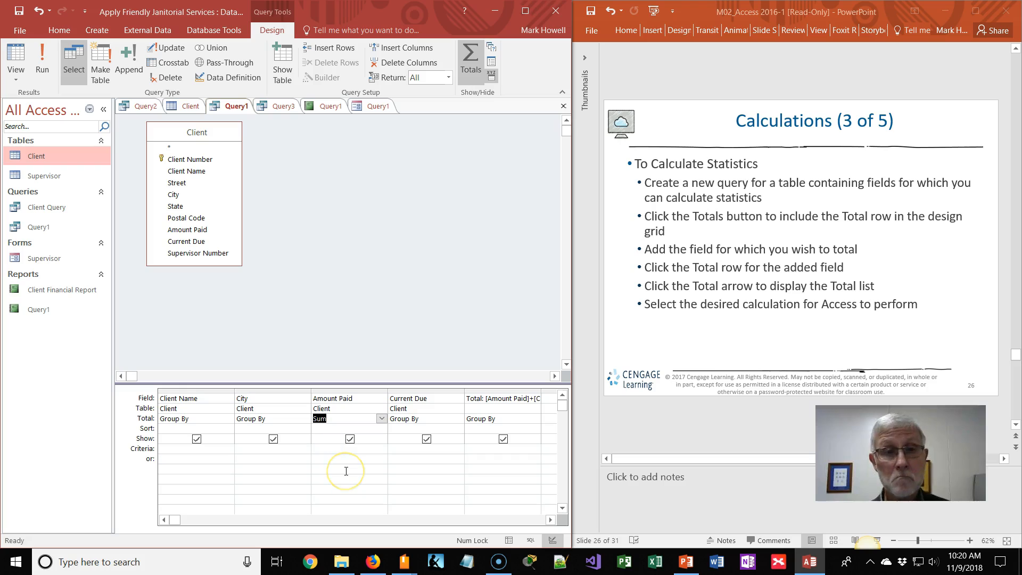
left_click(365, 485)
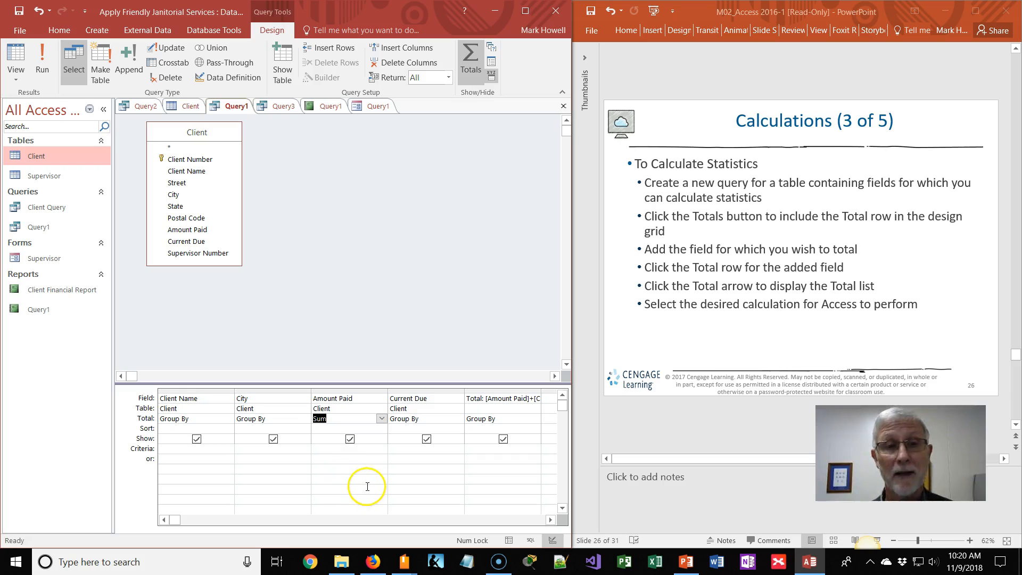
left_click(503, 440)
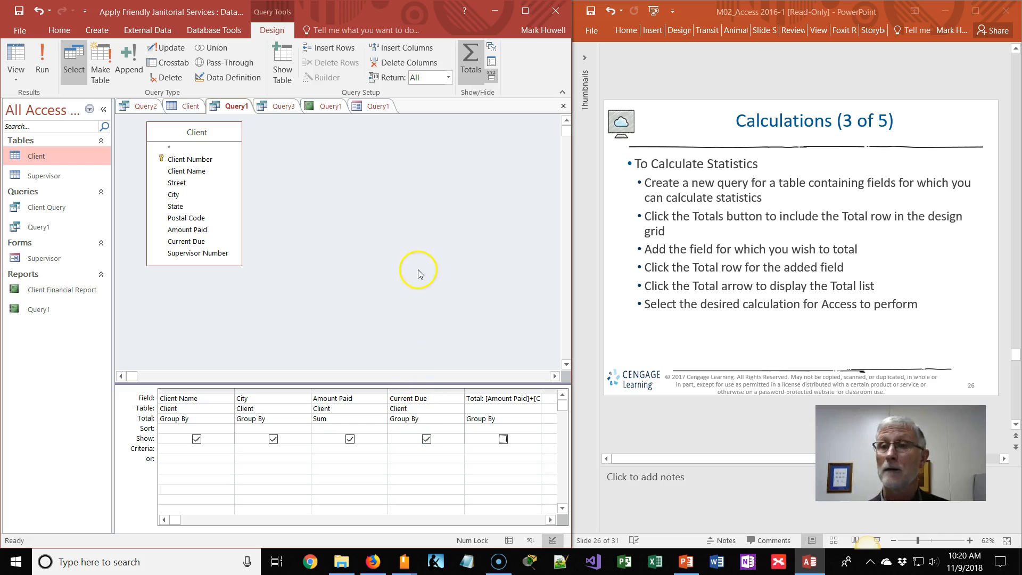
Step: Run Query1 to view the summed Amount Paid results, and return to Design view
left_click(41, 56)
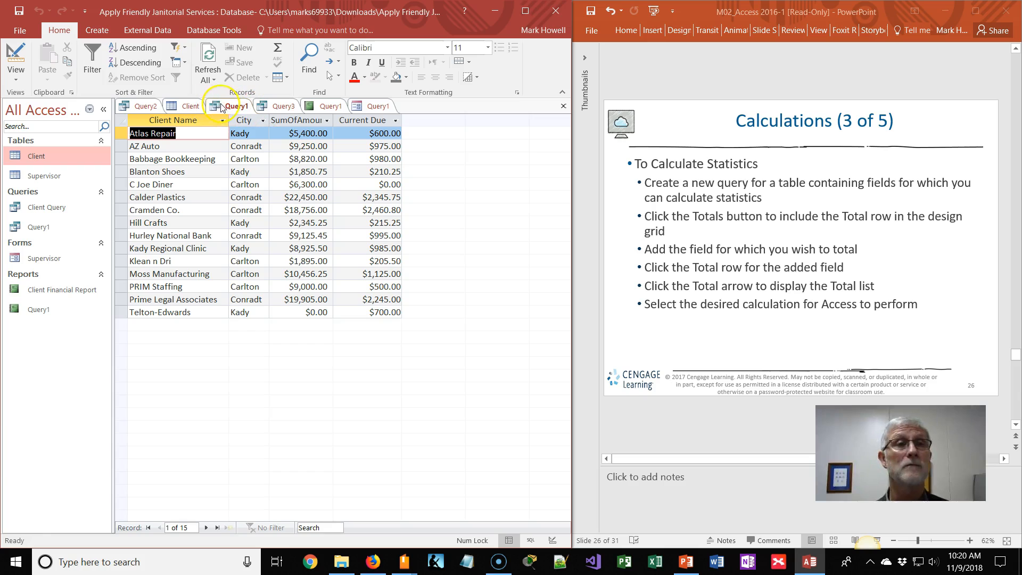
left_click(16, 79)
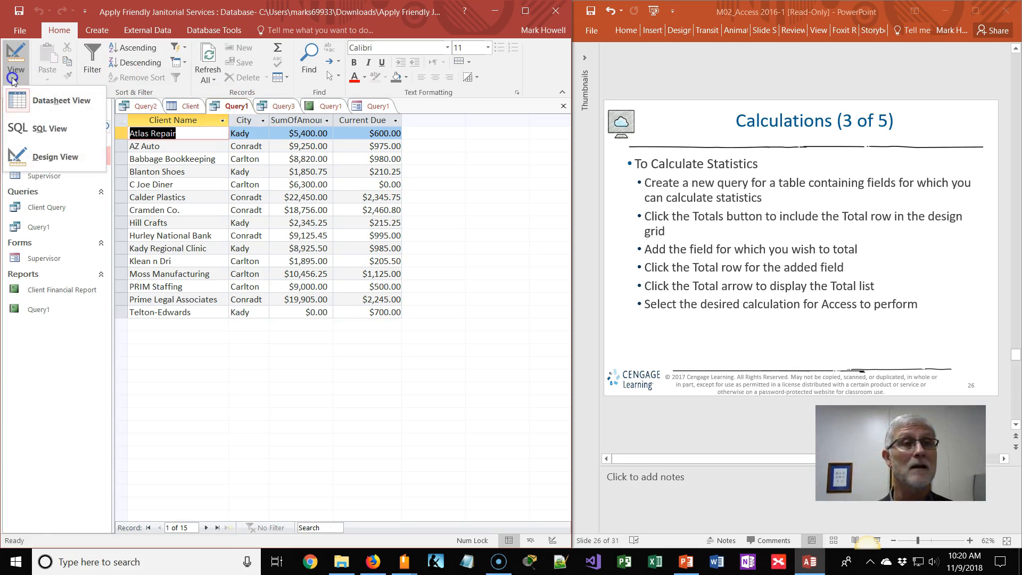
left_click(40, 156)
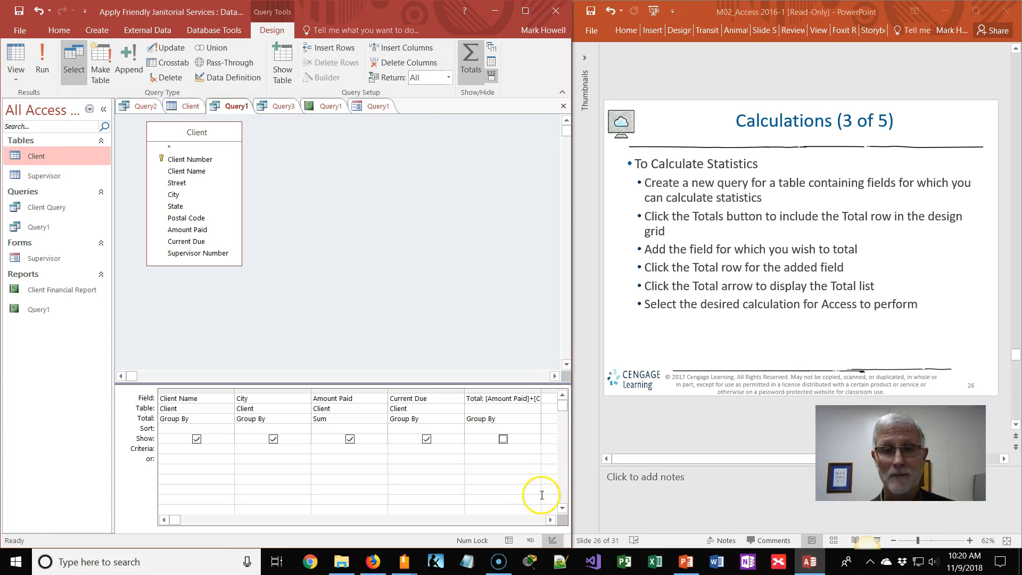
Step: Remove the Total row from Query1's design grid and add it back
left_click(550, 520)
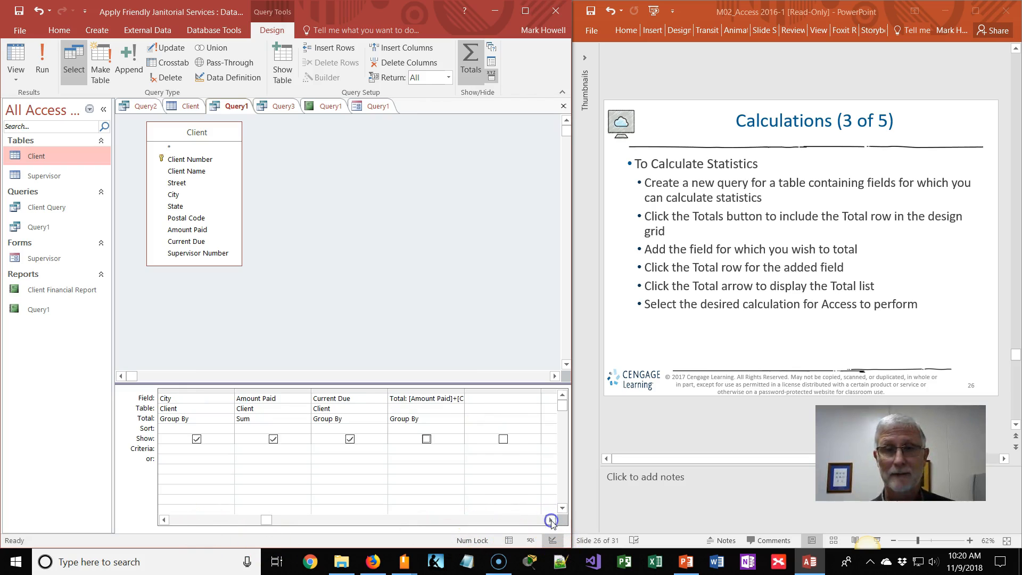
right_click(503, 399)
left_click(531, 407)
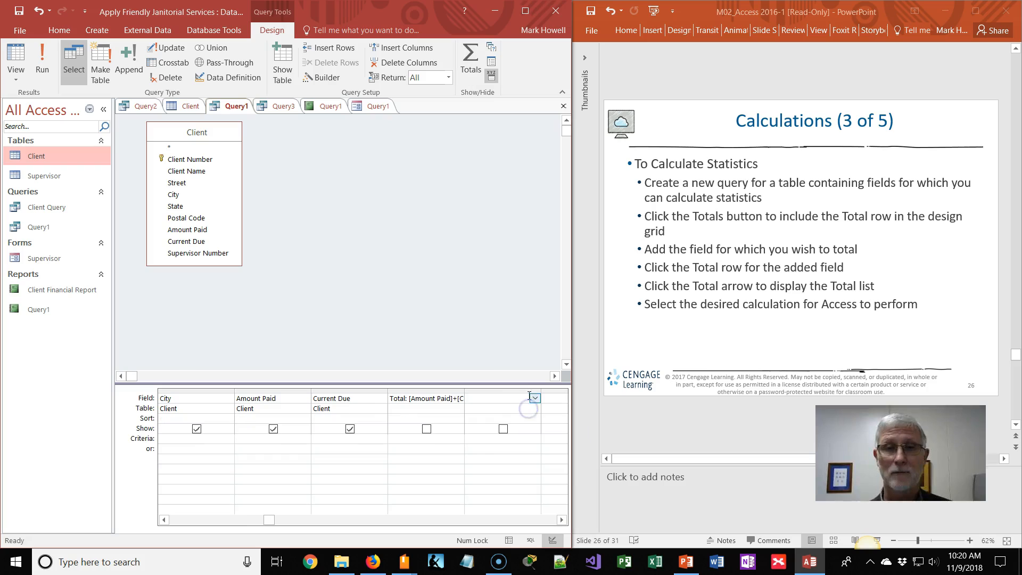
left_click(533, 399)
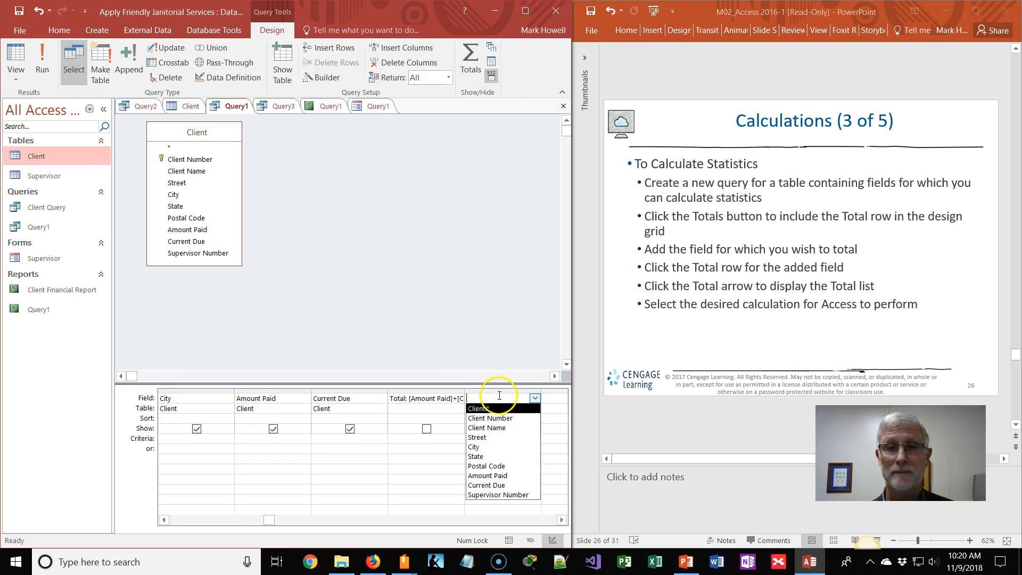
left_click(497, 391)
right_click(497, 395)
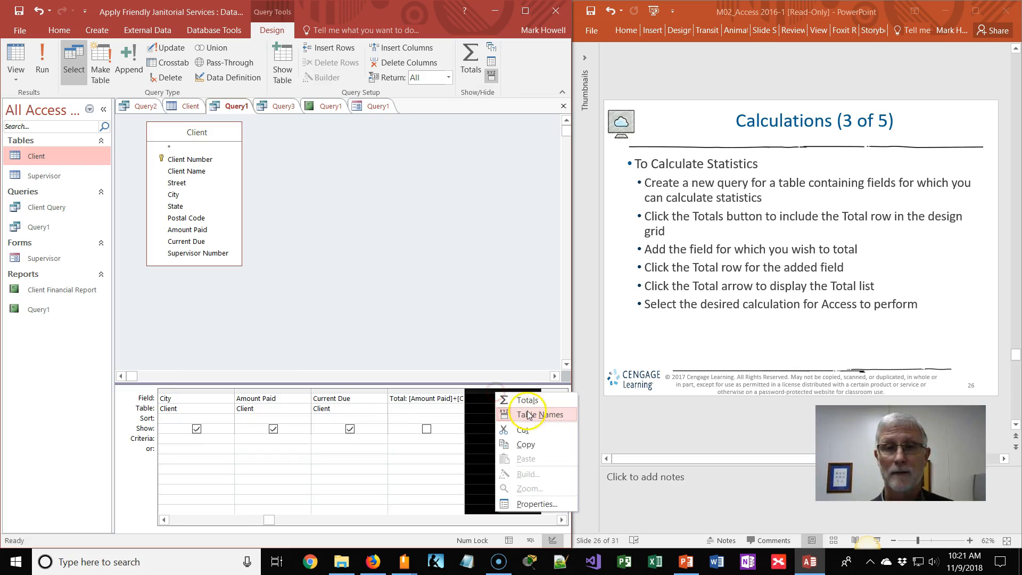
left_click(523, 400)
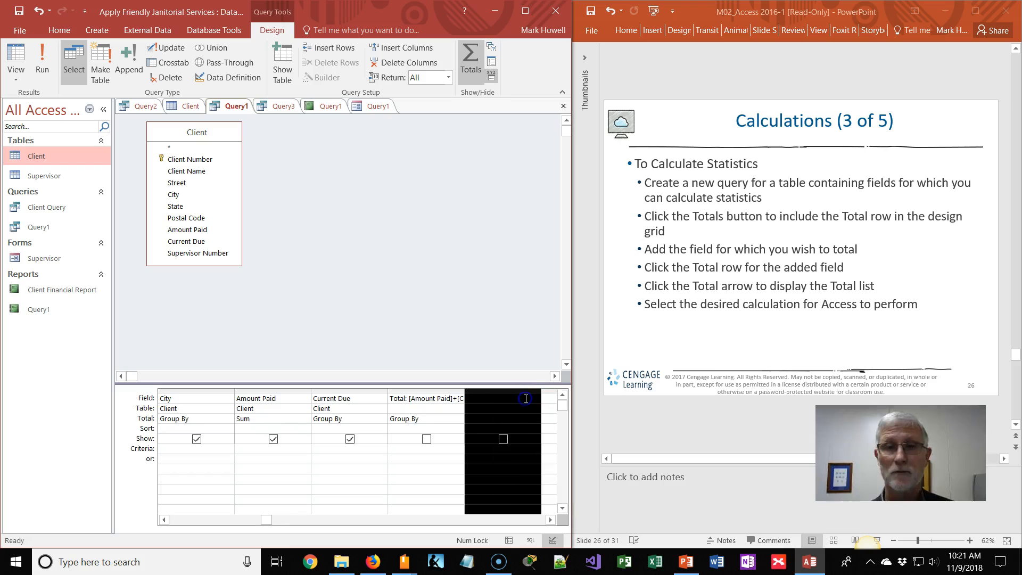
Step: Turn on Show for the empty column in Query1's design grid, and view Query1's query properties
left_click(503, 438)
left_click(499, 397)
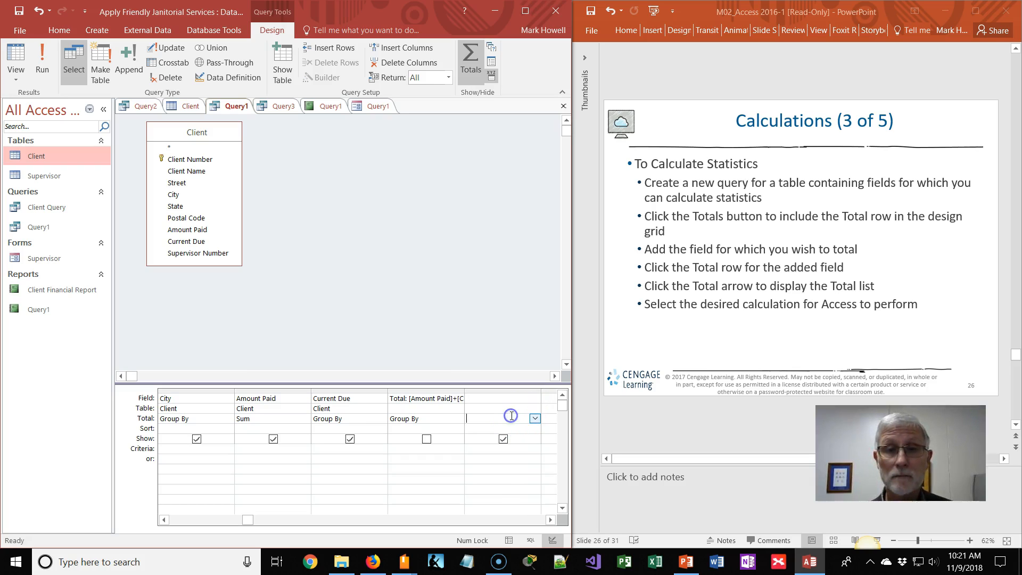
right_click(510, 414)
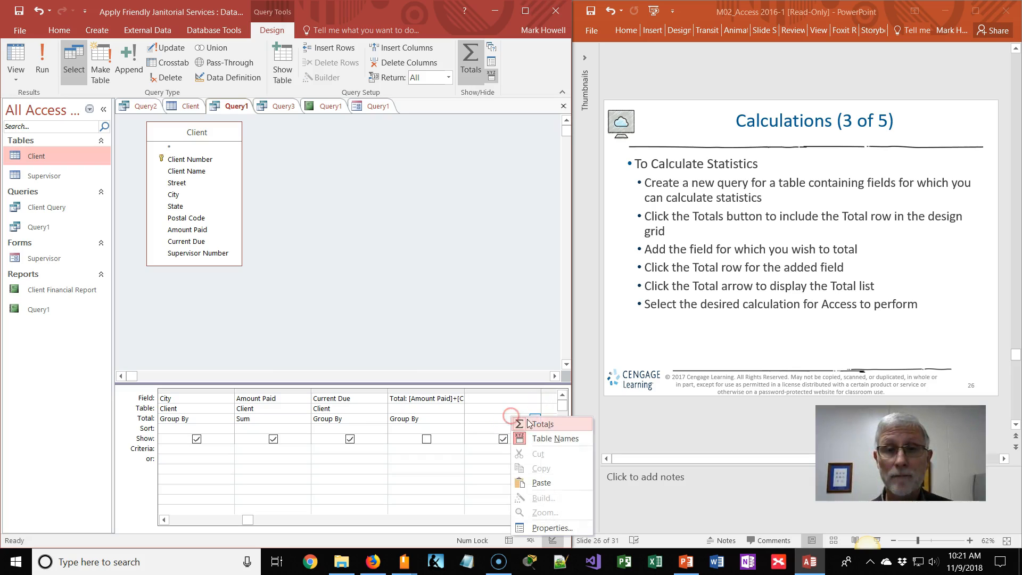
left_click(540, 527)
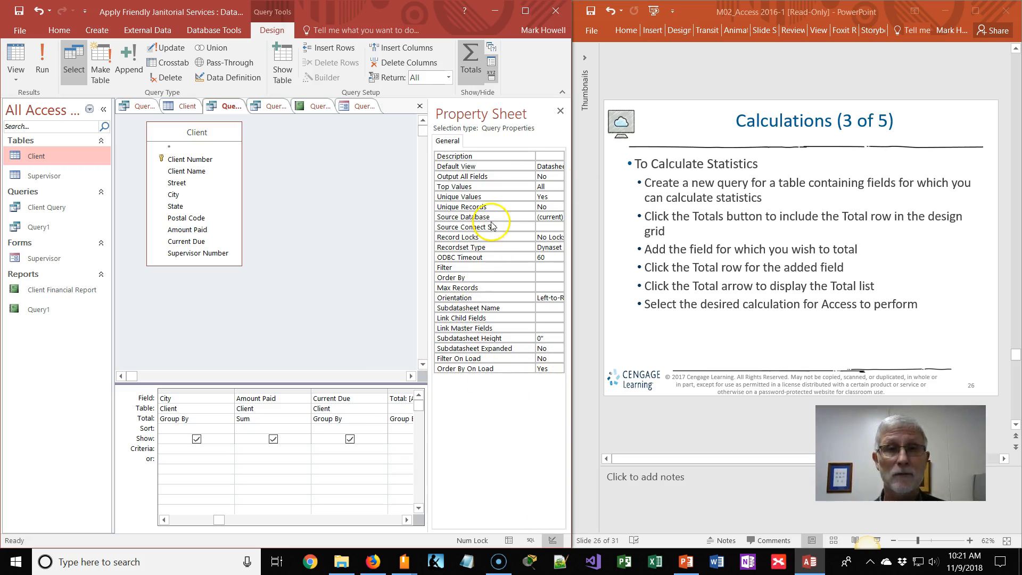
left_click(560, 111)
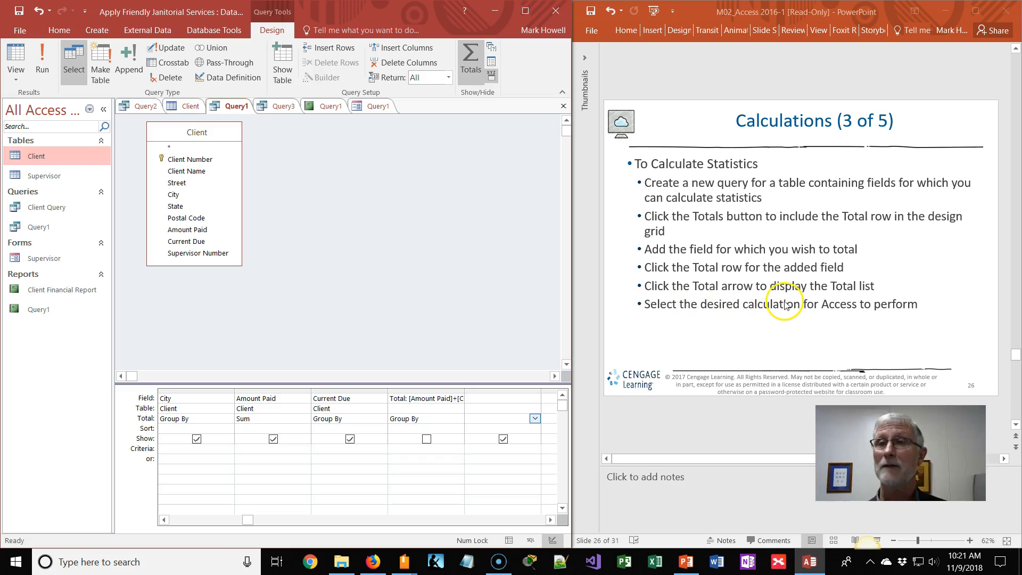
Step: Advance to the Calculations (4 of 5) slide, and set the Total row calculation for the calculated Total field to Where
scroll(785, 301, "down", 1)
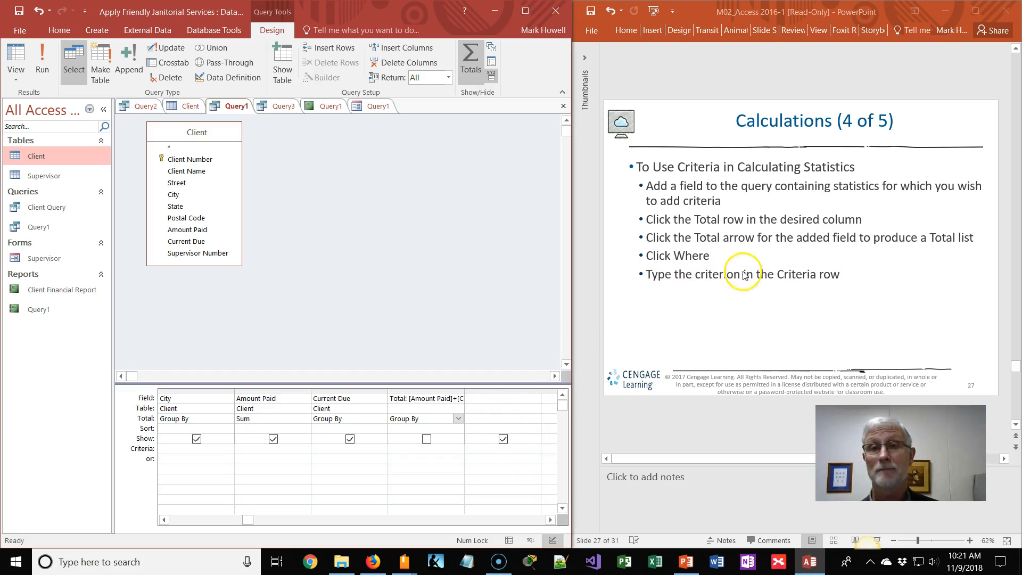
left_click(458, 419)
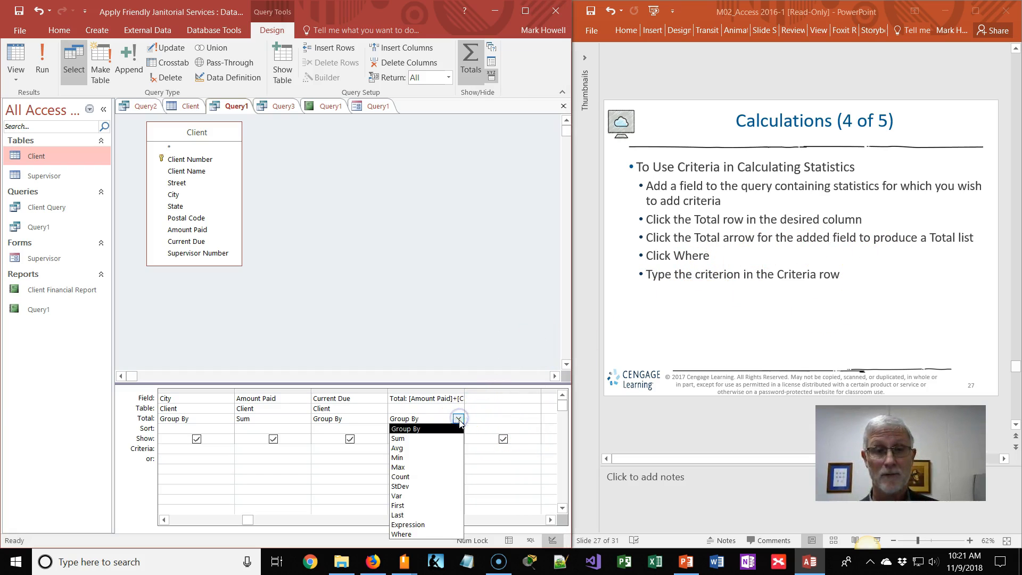
left_click(406, 534)
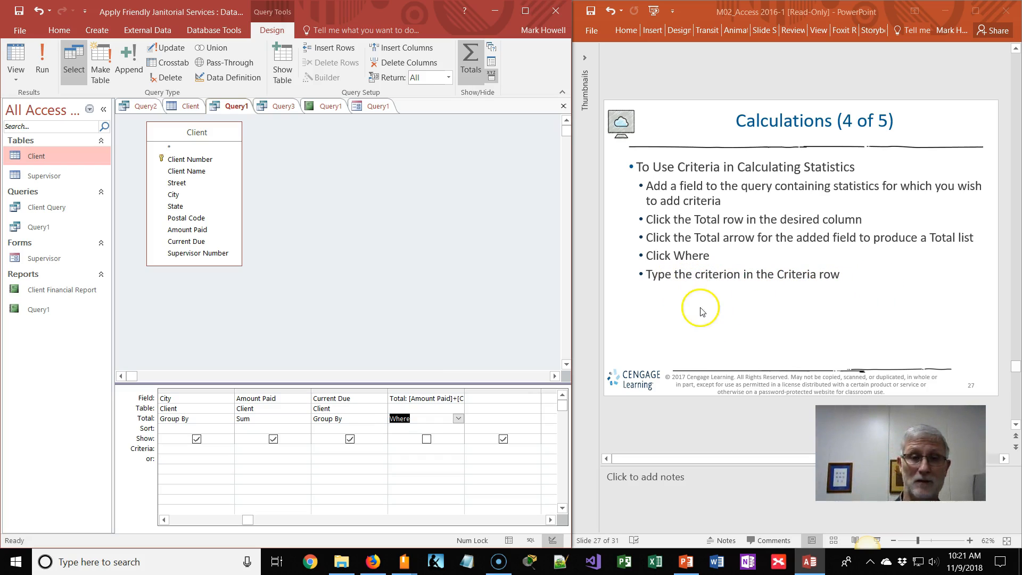
Step: Try to enter a criterion starting with A for the calculated Total field
left_click(401, 448)
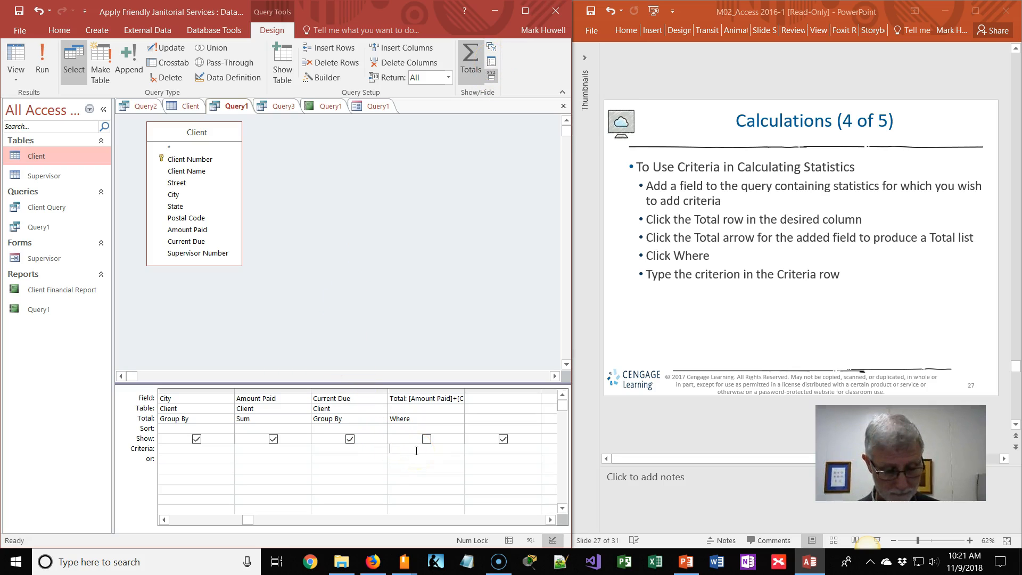
type("A")
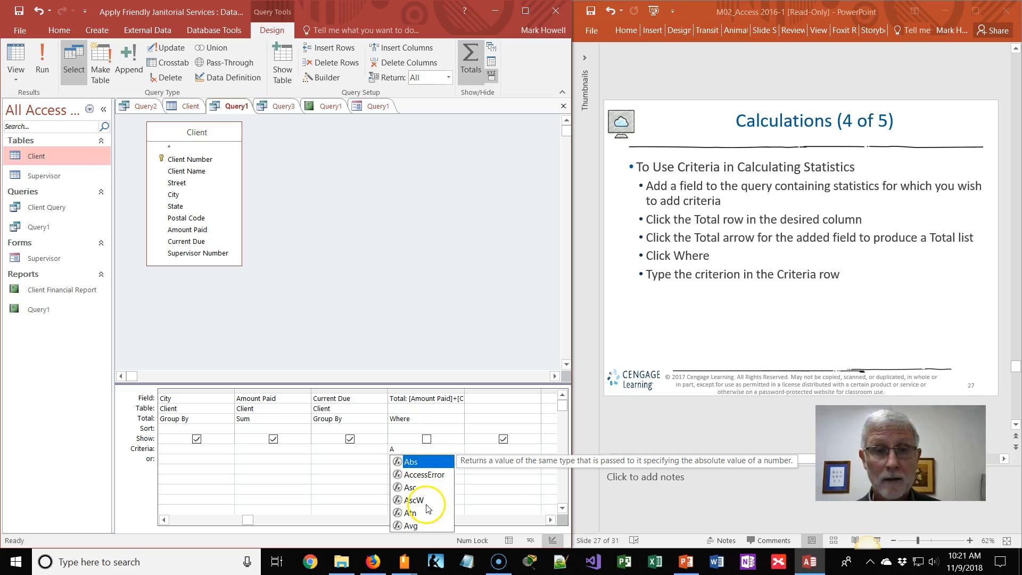
left_click(411, 526)
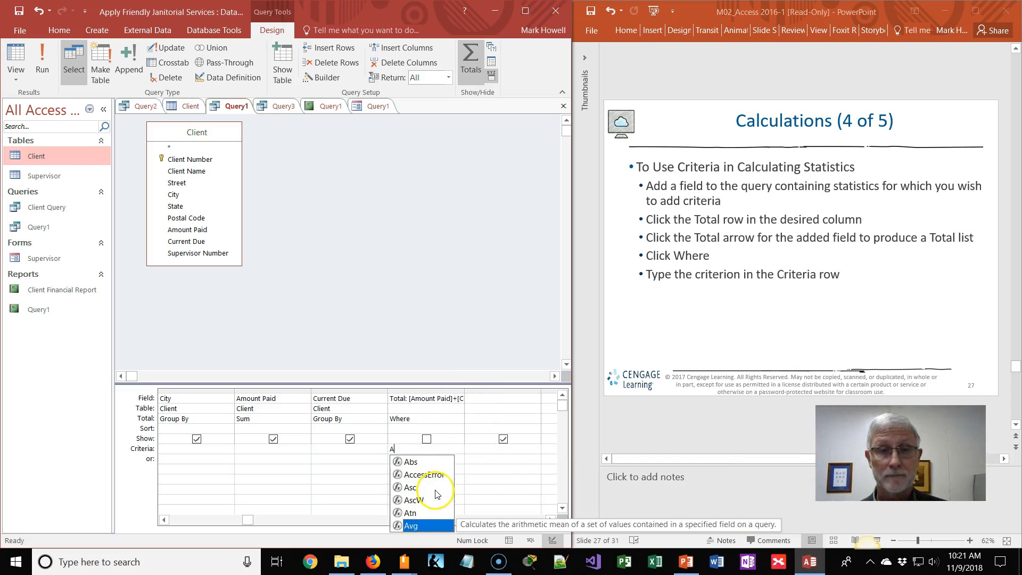
left_click(492, 486)
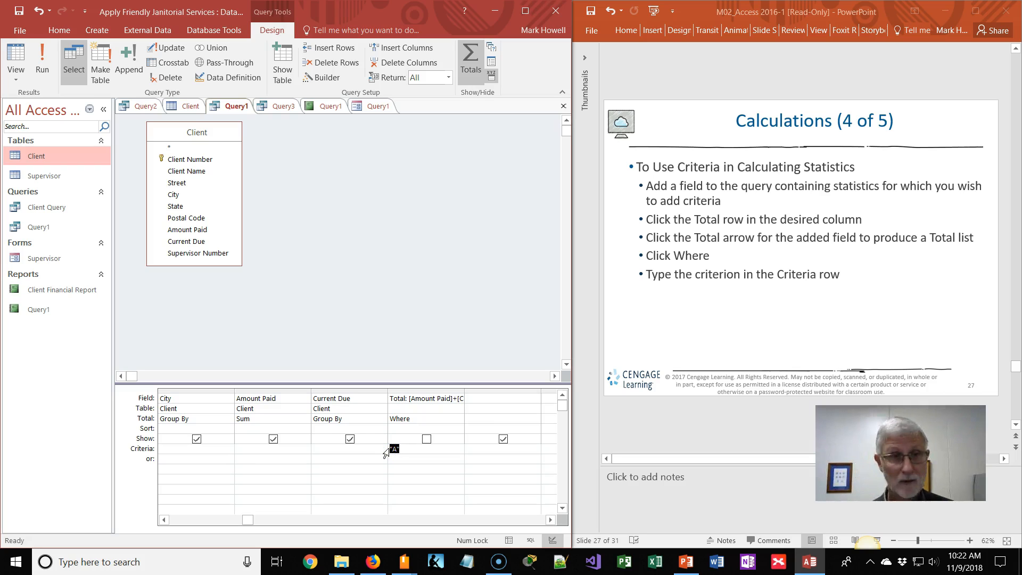
left_click(387, 416)
Step: Check the amounts in the Client table, then enter 5400 as the calculated Total field's criterion in Query1 and run the query
left_click(189, 105)
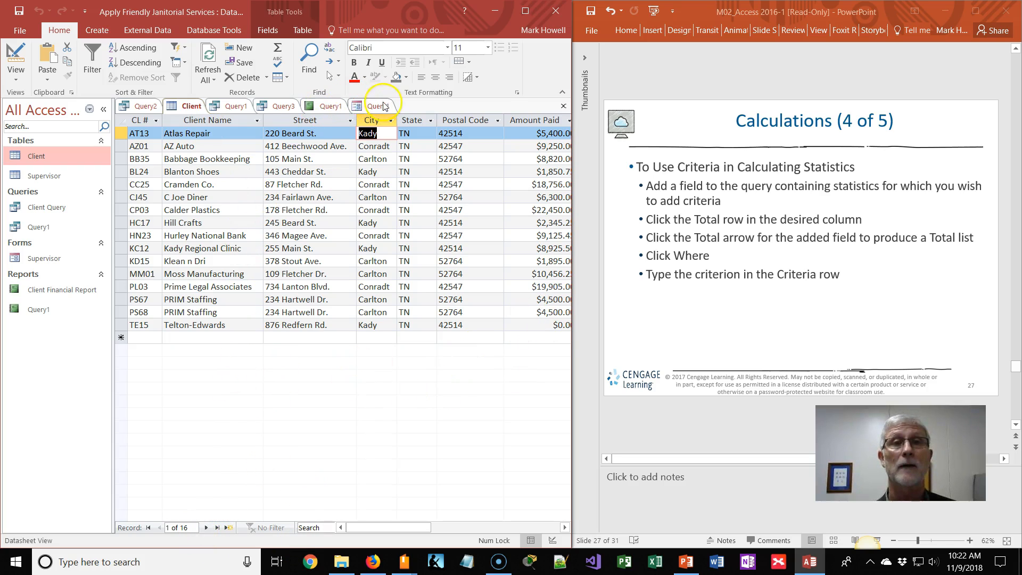
left_click(230, 106)
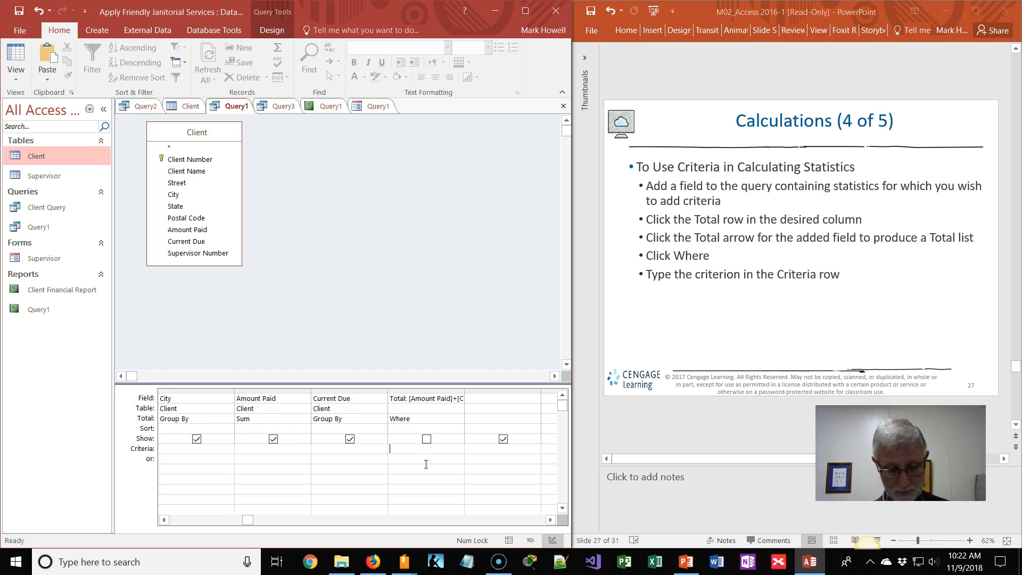
type("5400")
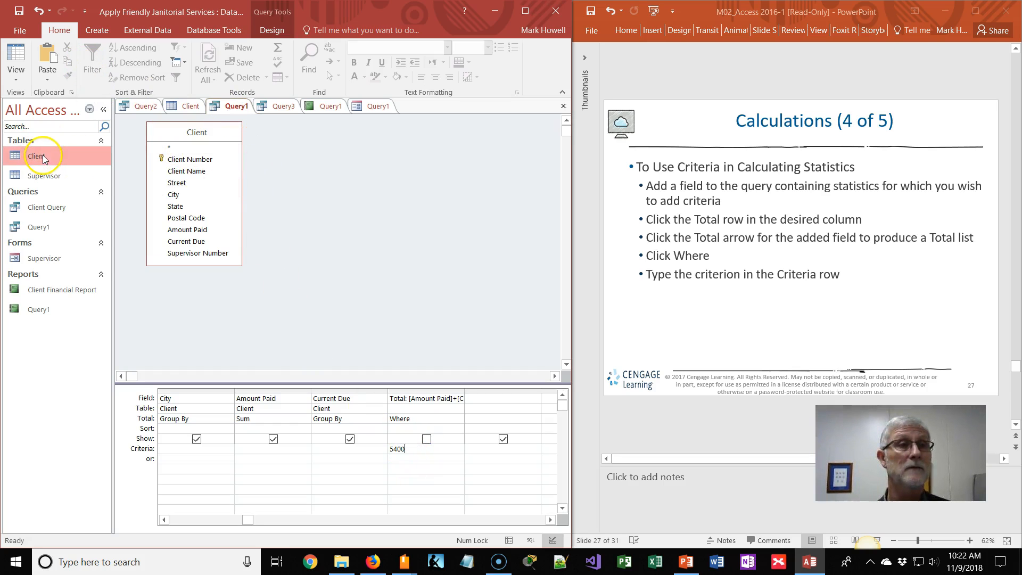
left_click(18, 82)
left_click(32, 35)
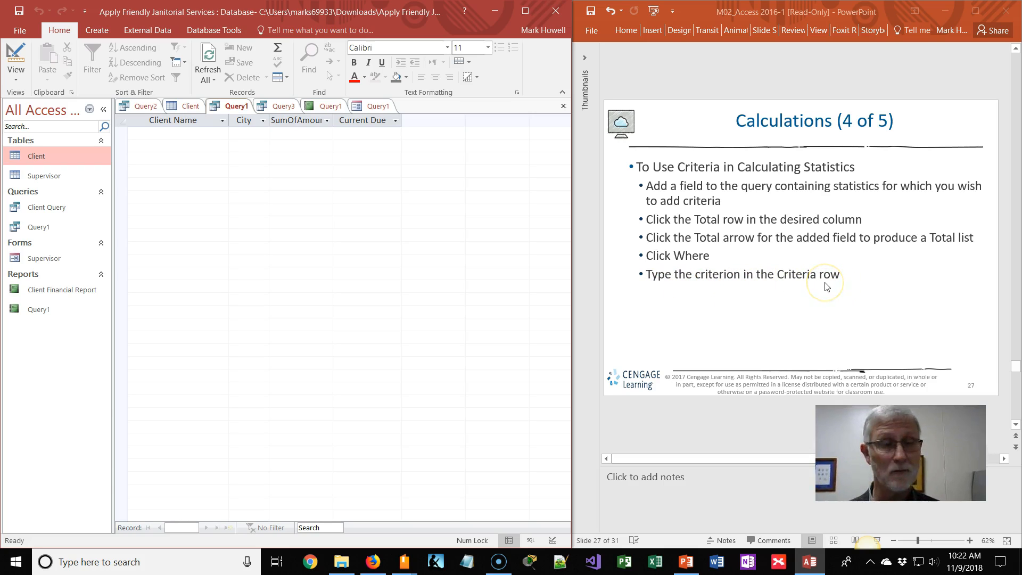
Step: Advance the presentation through the grouping and crosstab example slides to Crosstab Queries (2 of 2)
scroll(825, 287, "down", 1)
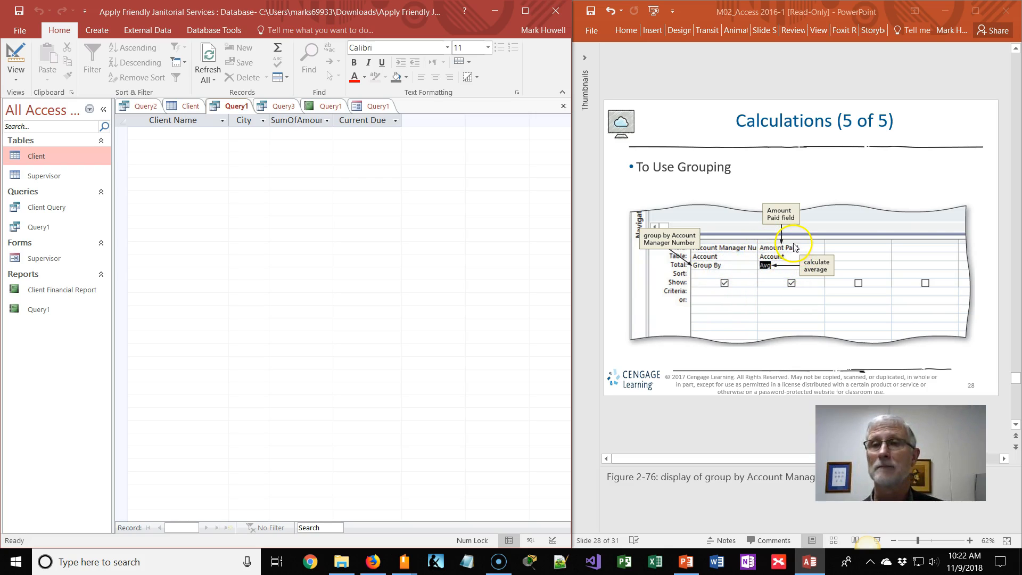
scroll(794, 247, "down", 1)
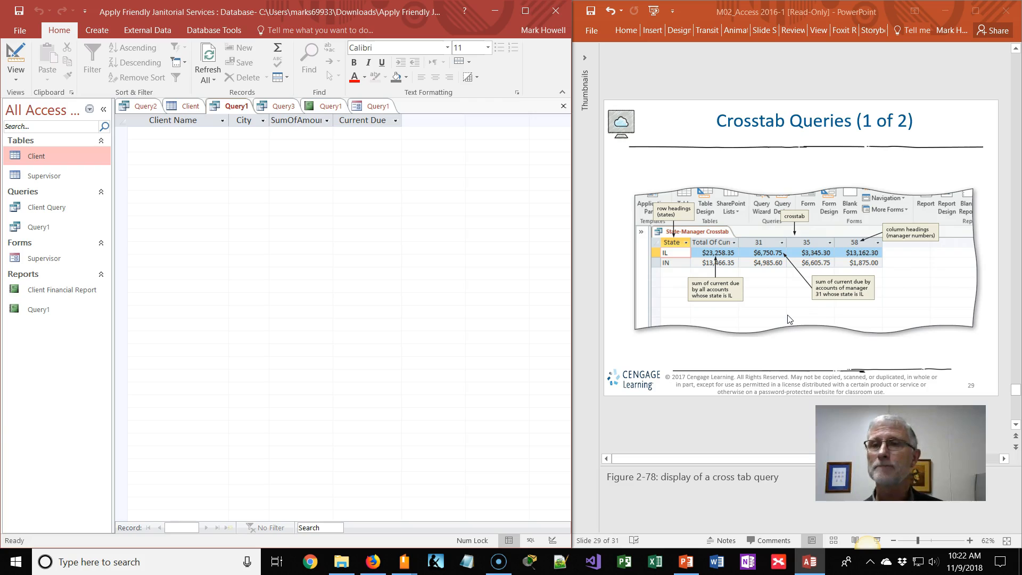
scroll(788, 319, "down", 1)
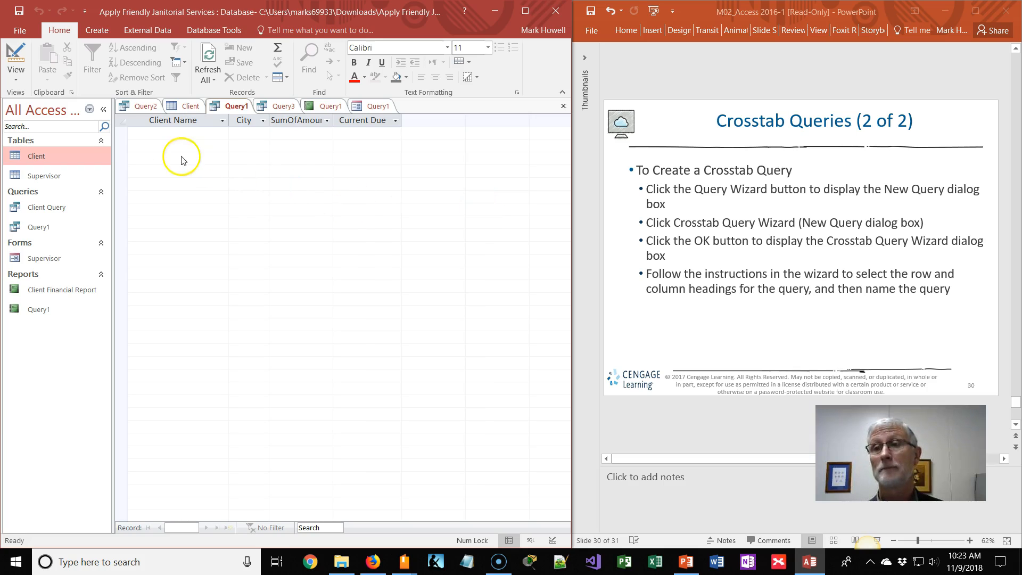
Step: Save Query1 and start a new query with the Crosstab Query Wizard
left_click(98, 31)
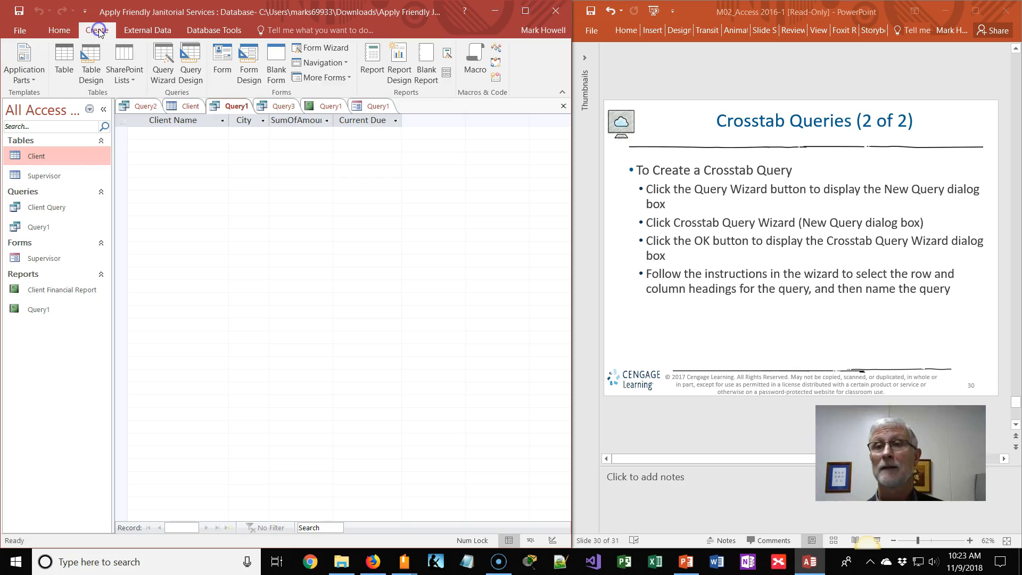
left_click(162, 80)
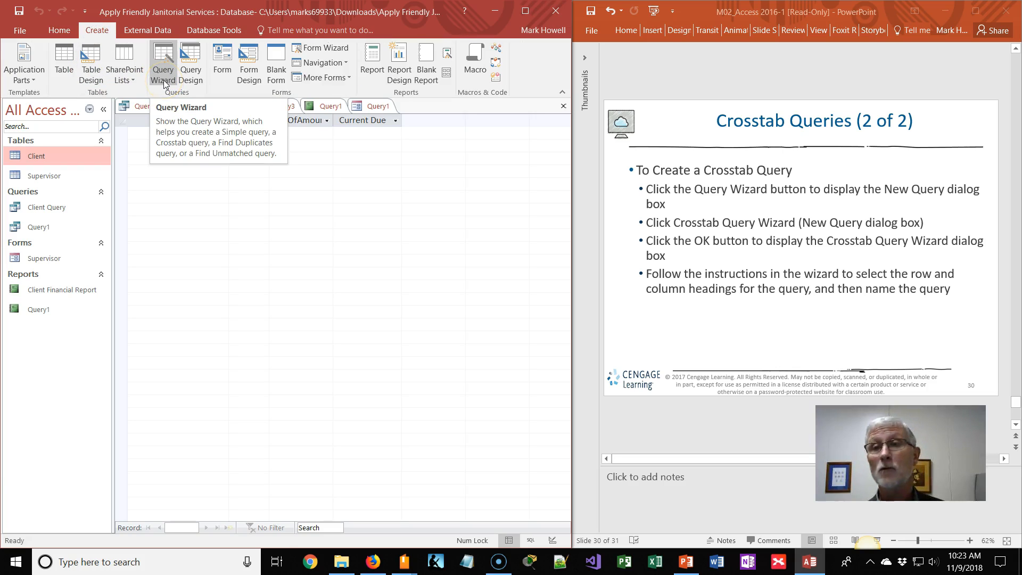
left_click(163, 81)
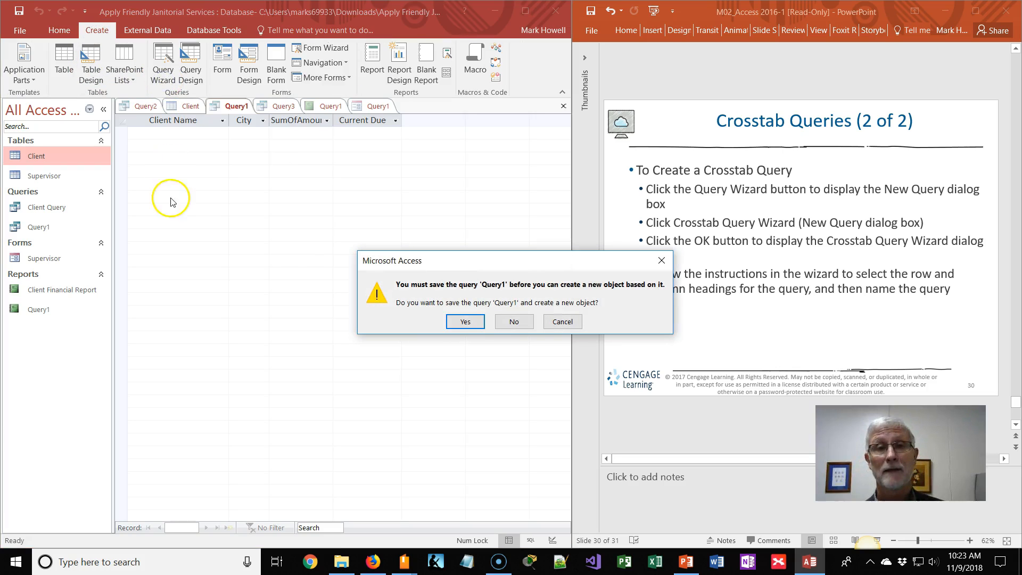
left_click(465, 321)
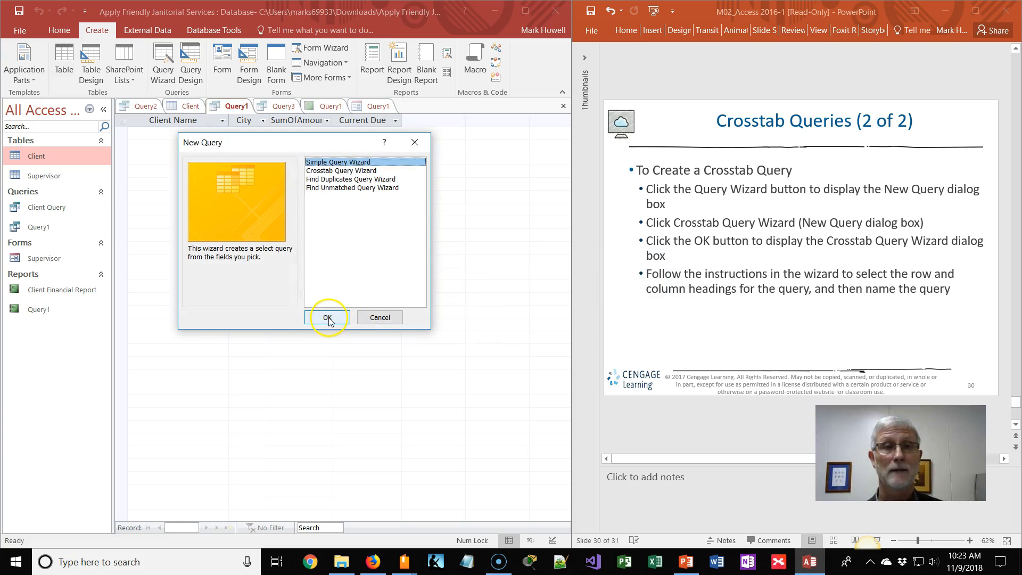
left_click(341, 171)
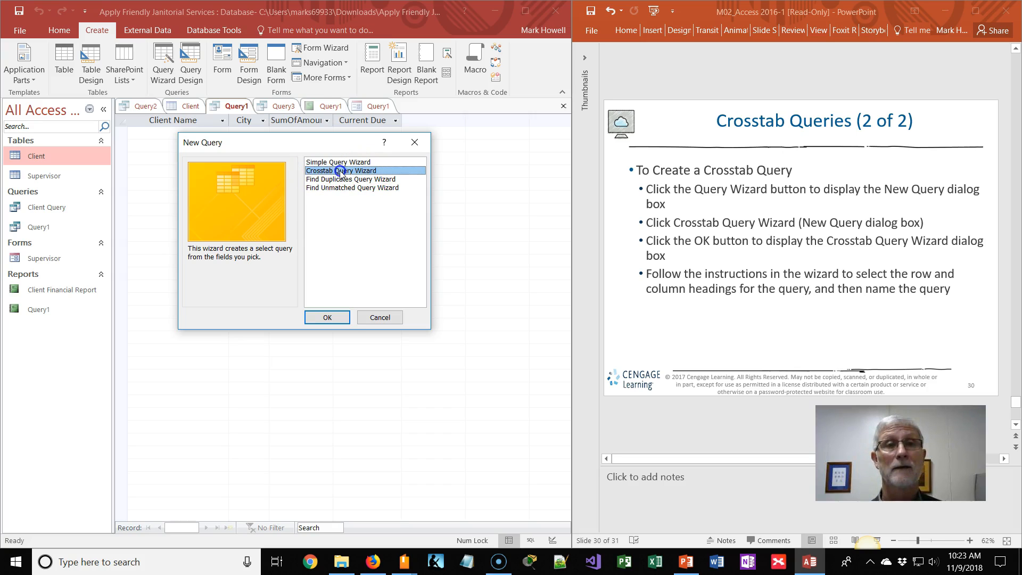
left_click(327, 318)
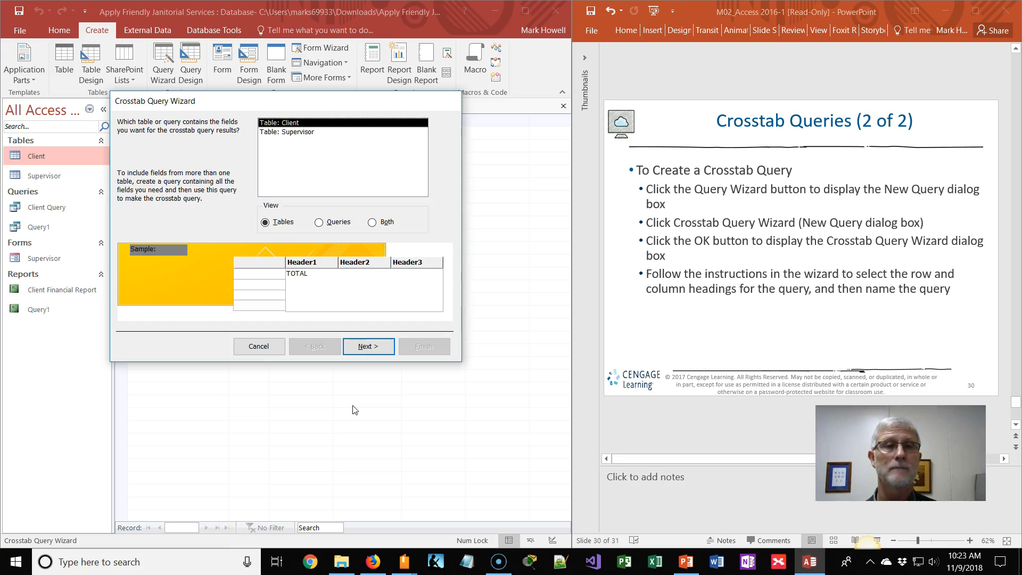
Step: List both tables and queries, base the crosstab on the Client table, and choose Postal Code and Current Due as row headings
left_click(373, 224)
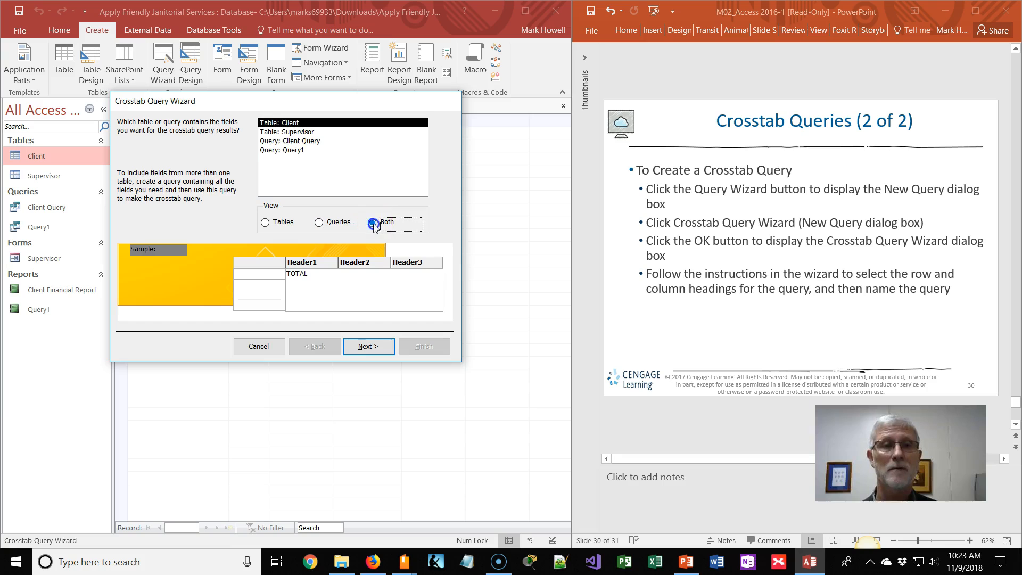
left_click(361, 347)
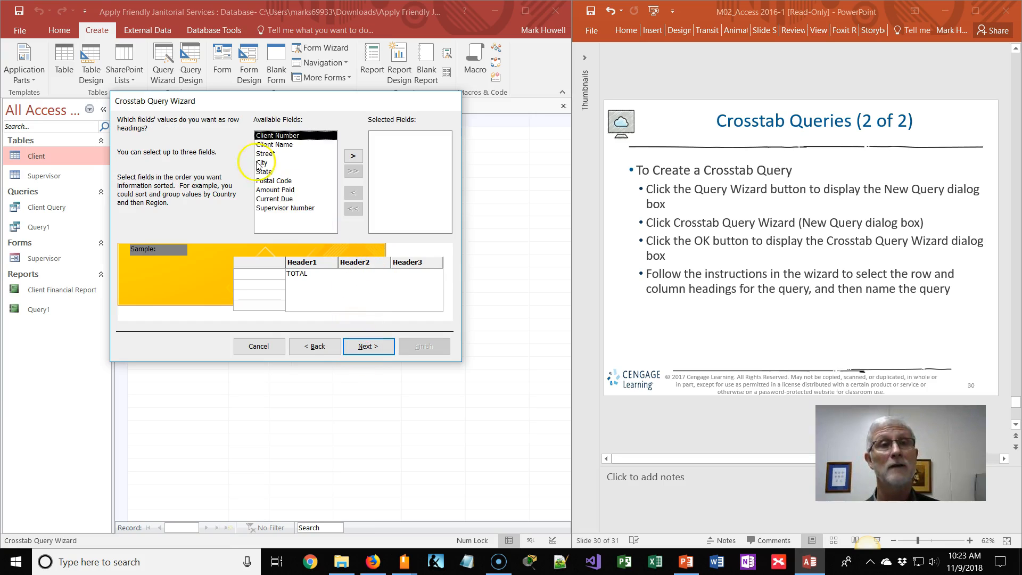
left_click(324, 180)
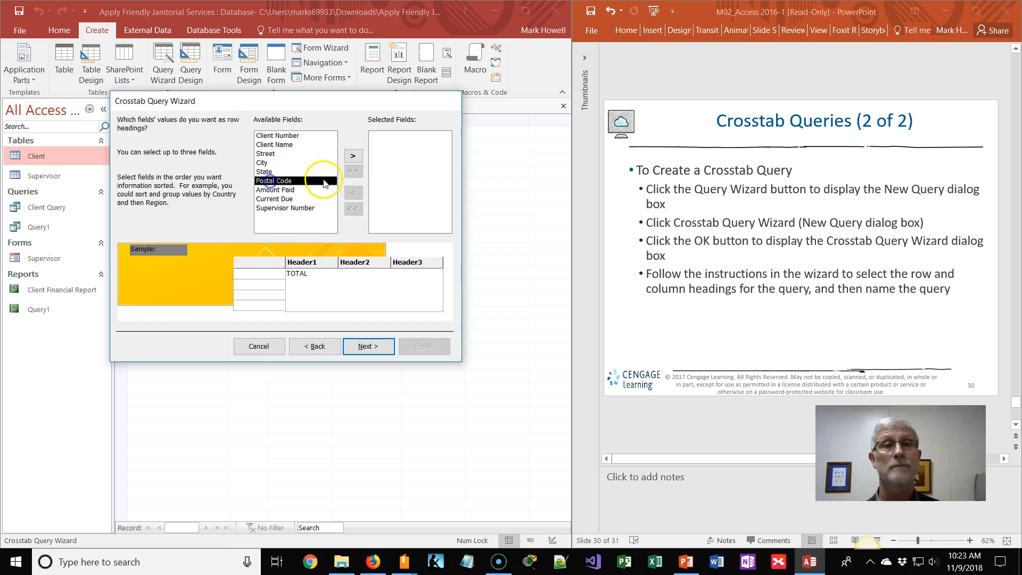
left_click(353, 155)
left_click(277, 190)
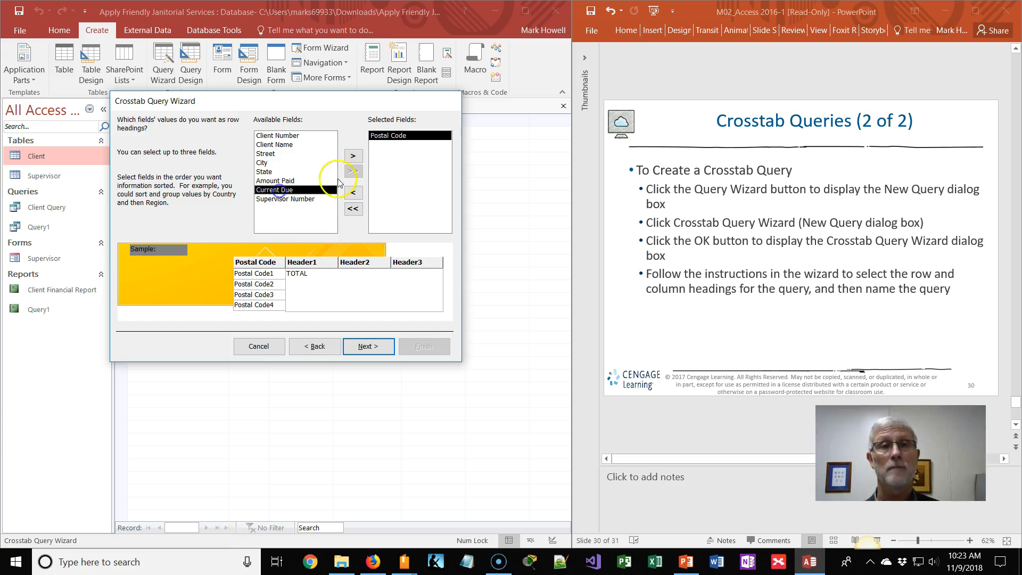
left_click(353, 155)
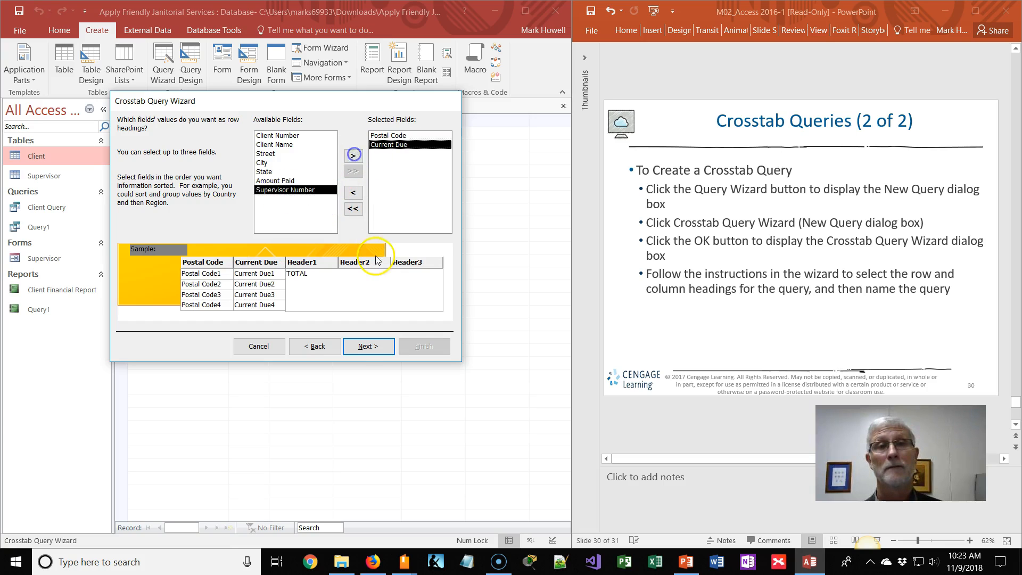
left_click(367, 347)
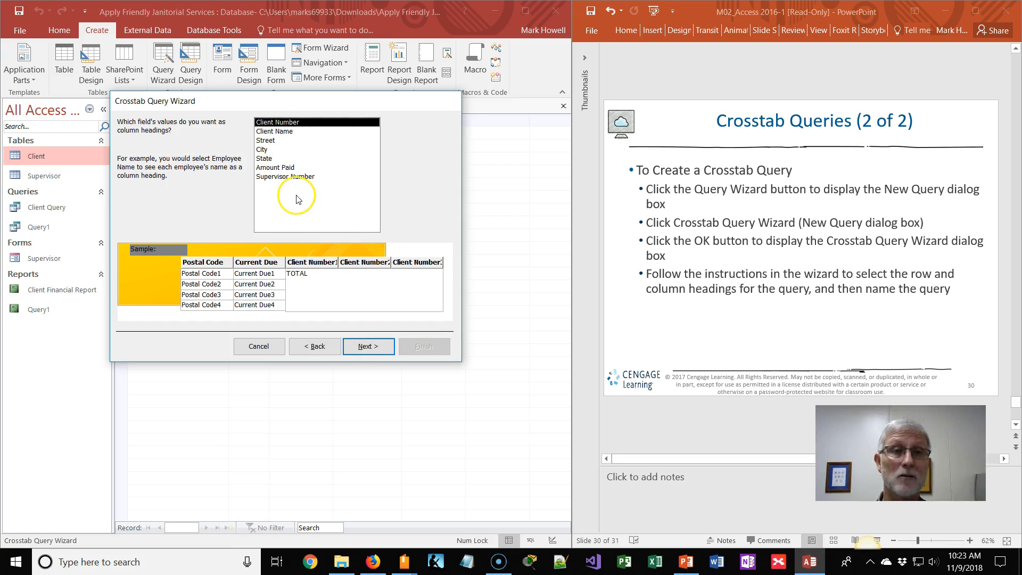
Step: Use Street as the crosstab's column headings, calculate Last of Client Number with row sums, and finish the wizard to view the query
left_click(267, 141)
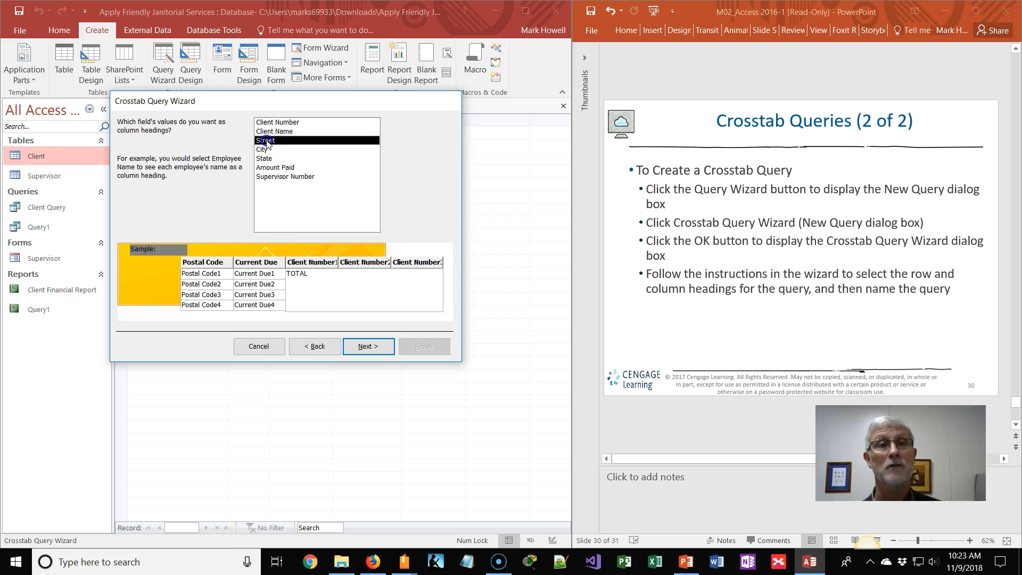
left_click(367, 347)
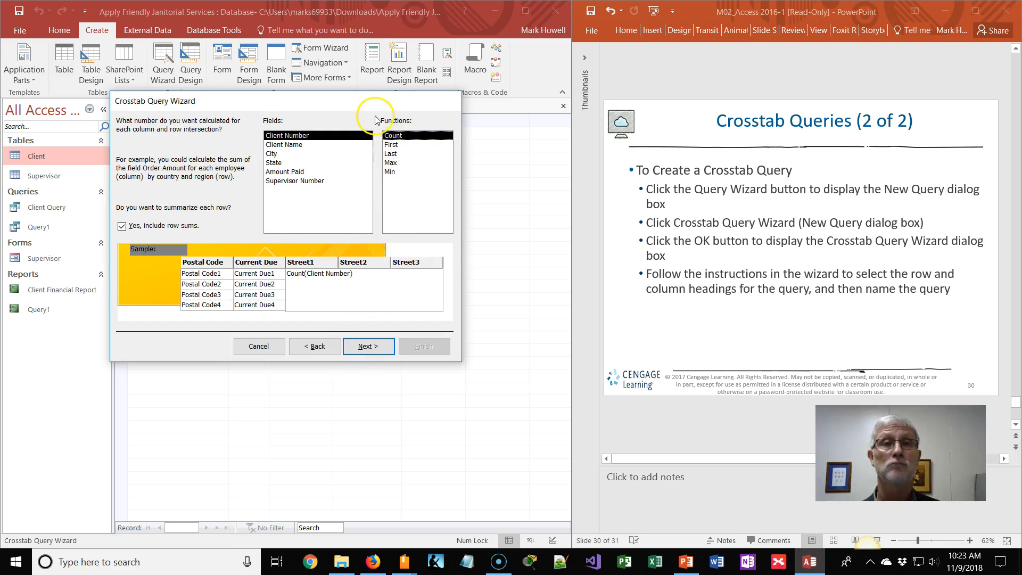
left_click(391, 154)
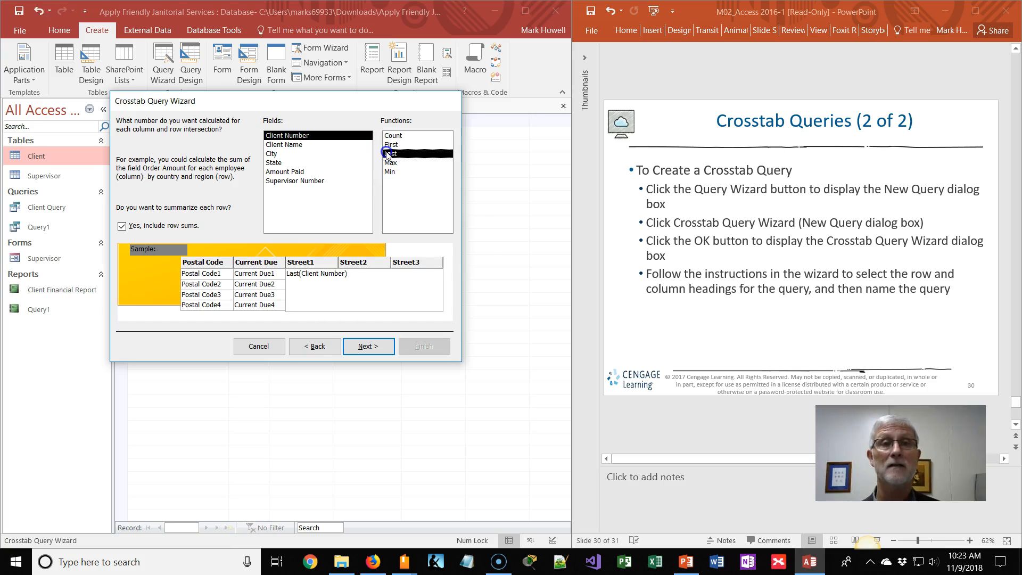
left_click(379, 345)
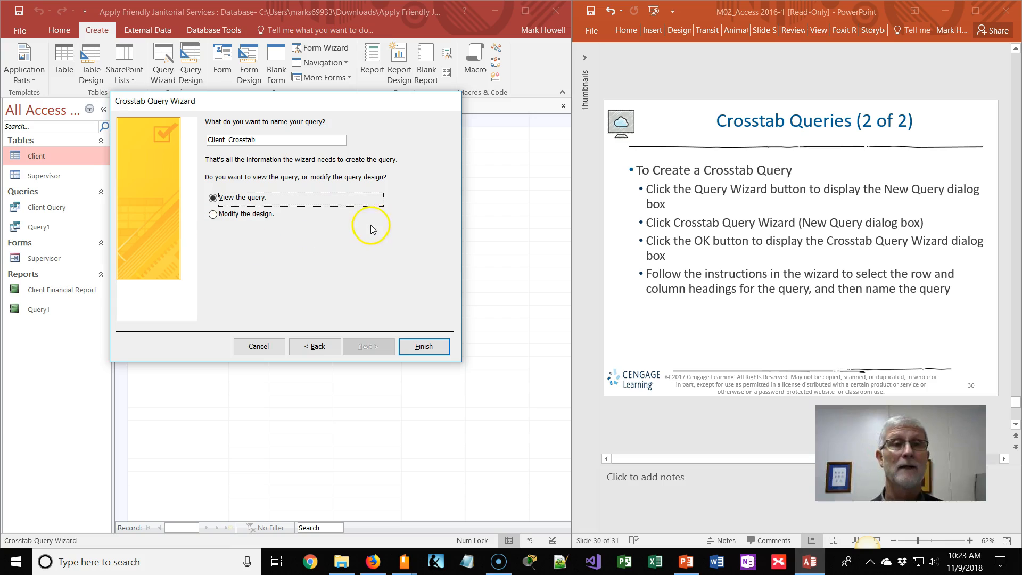
left_click(424, 347)
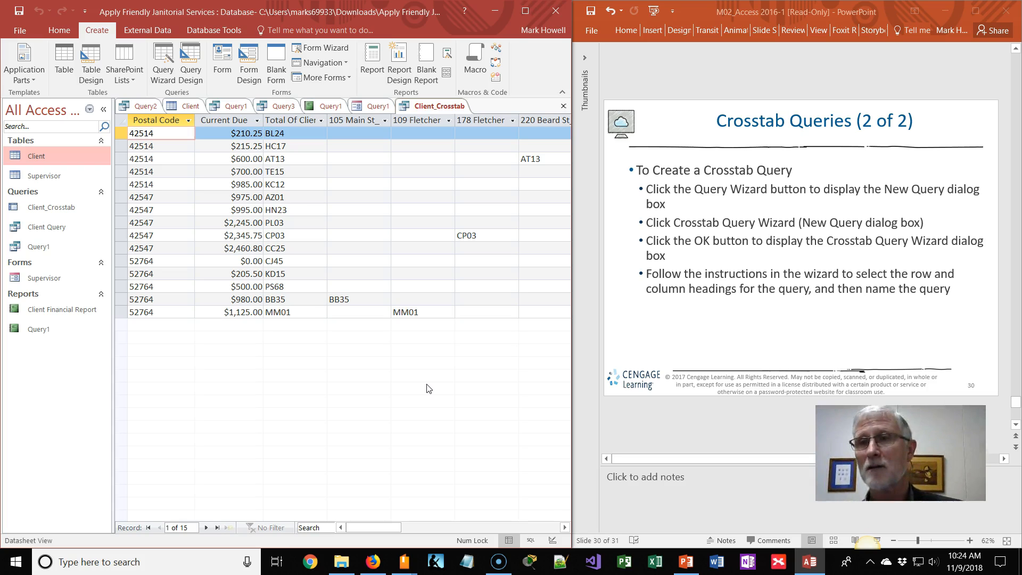
Step: Advance to the Customizing the Navigation Pane slide, then collapse and reopen the Access Navigation Pane and view its category and group options
scroll(755, 304, "down", 1)
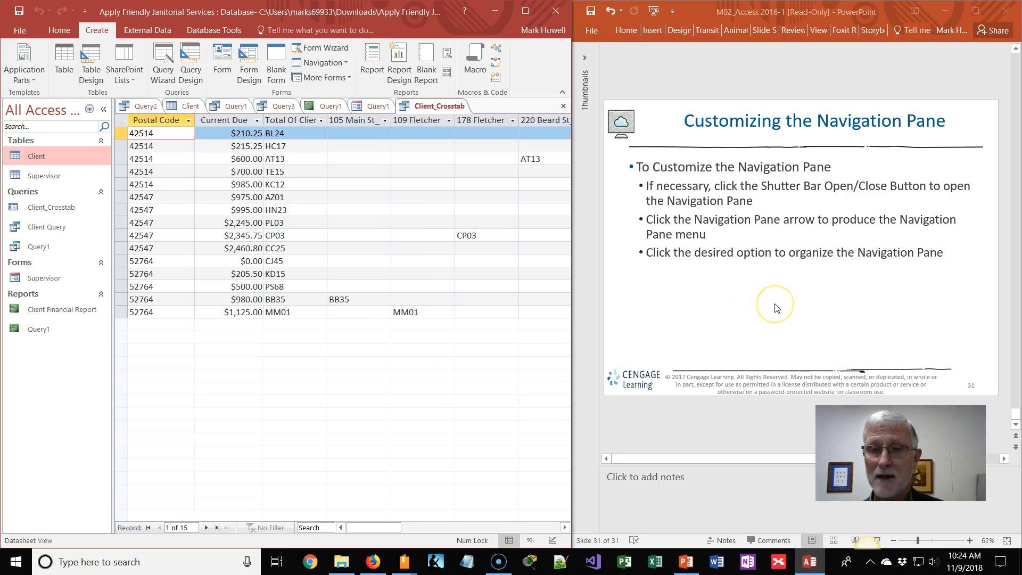
left_click(103, 110)
left_click(9, 107)
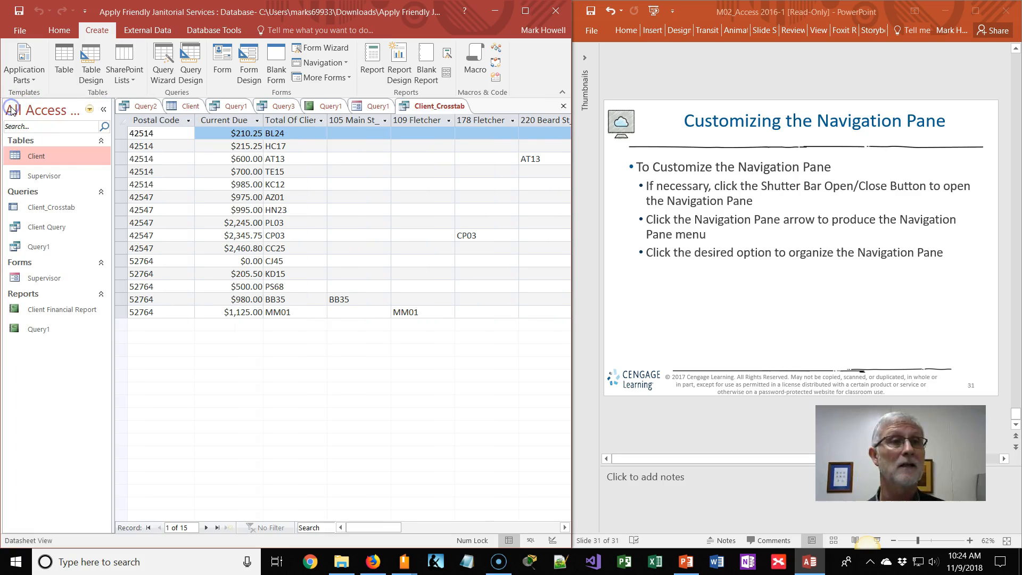
left_click(89, 111)
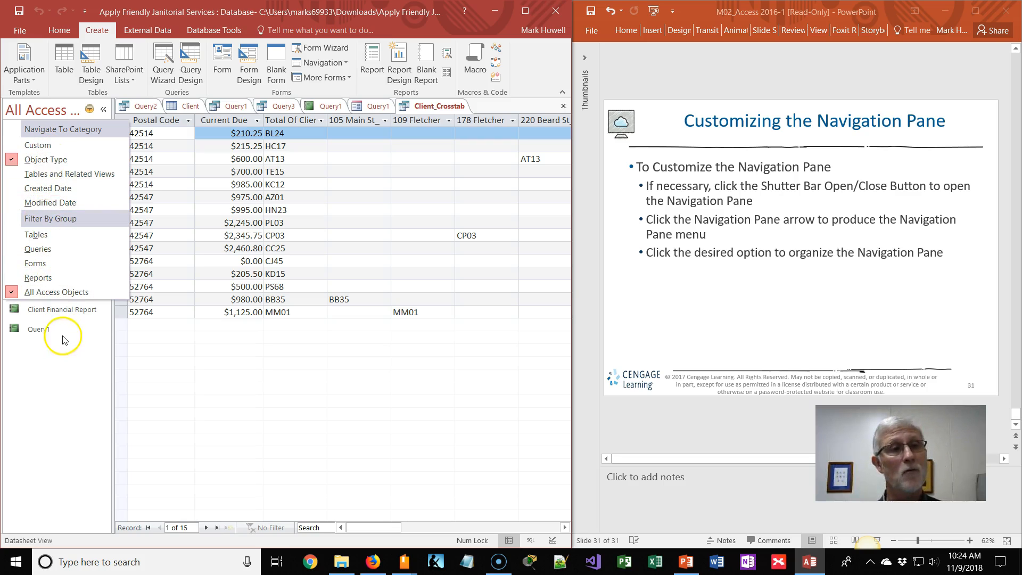
left_click(63, 367)
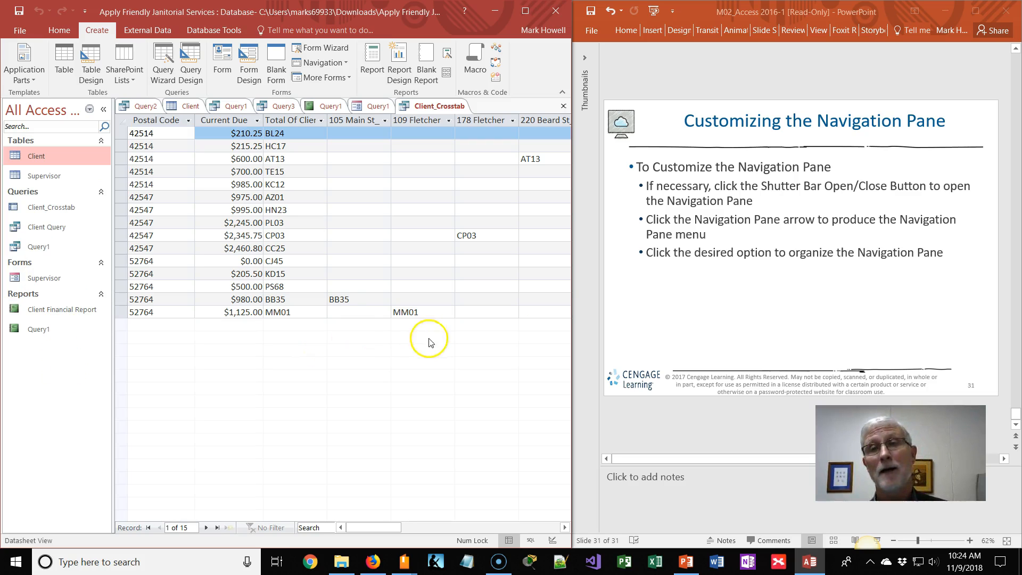